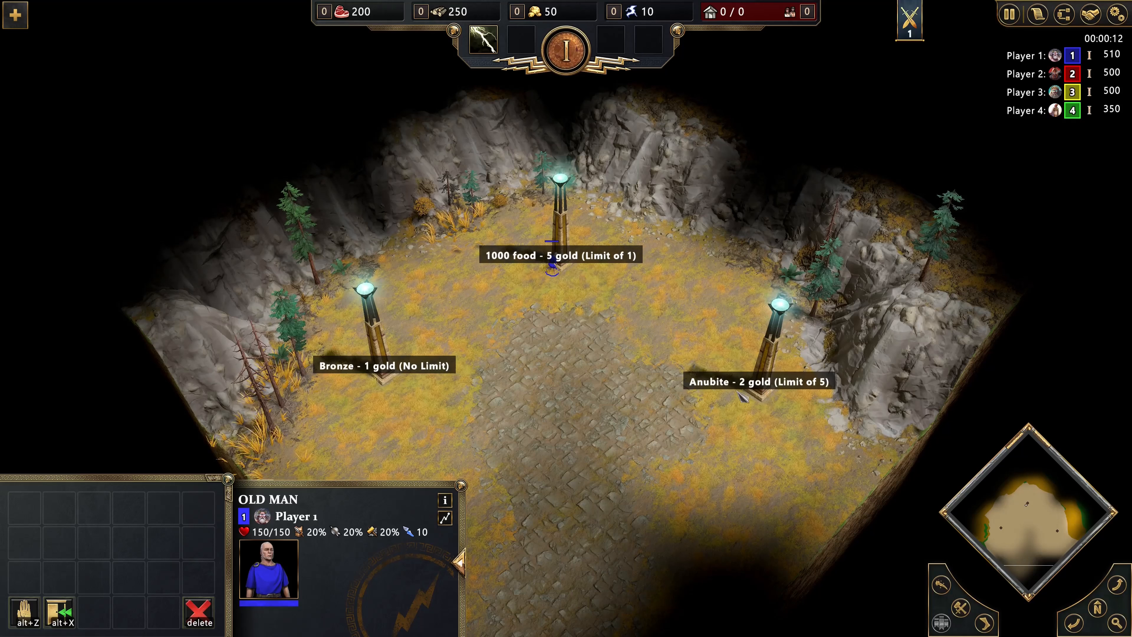
# Step: Walk the Old Man to the Anubite obelisk and back to the paved path, and quit the test game
pyautogui.rightClick(743, 404)
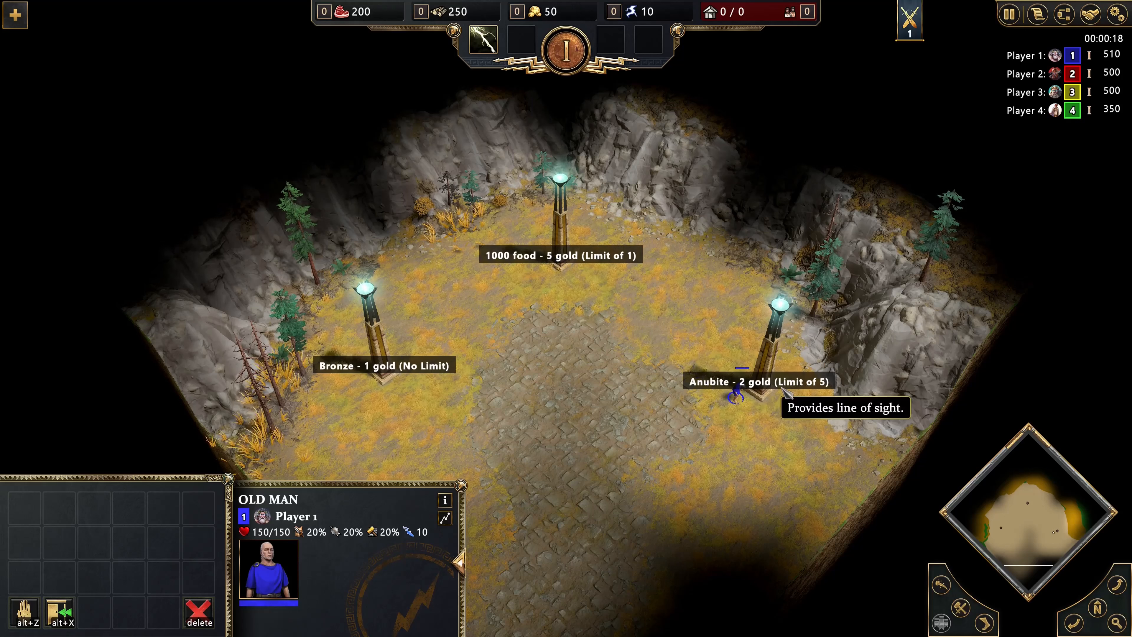
pyautogui.rightClick(577, 459)
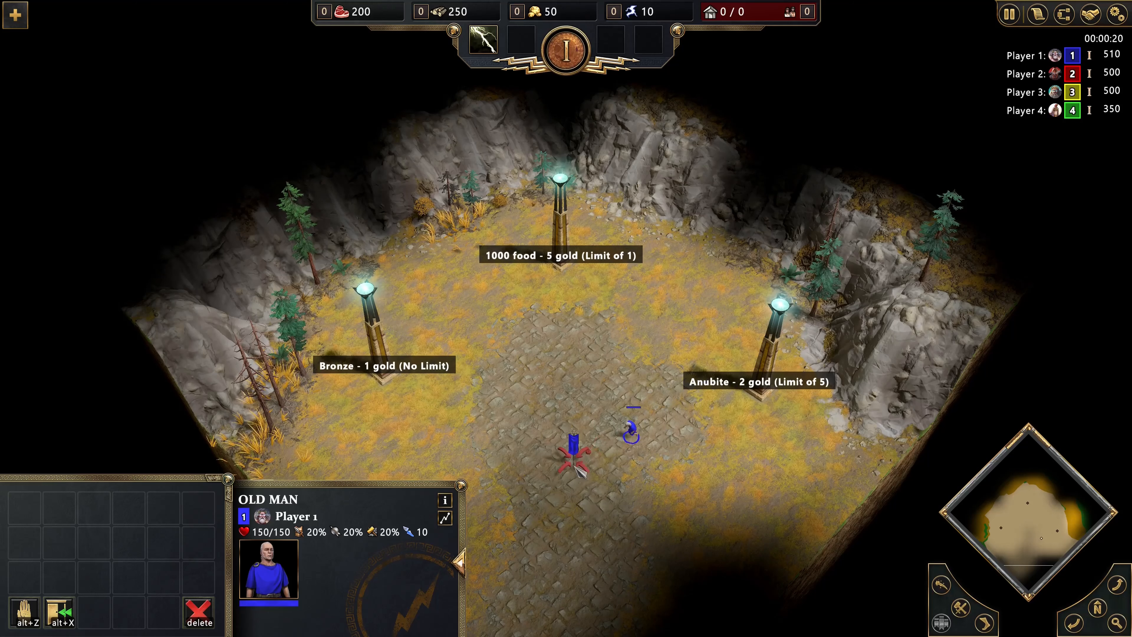
pyautogui.click(1117, 14)
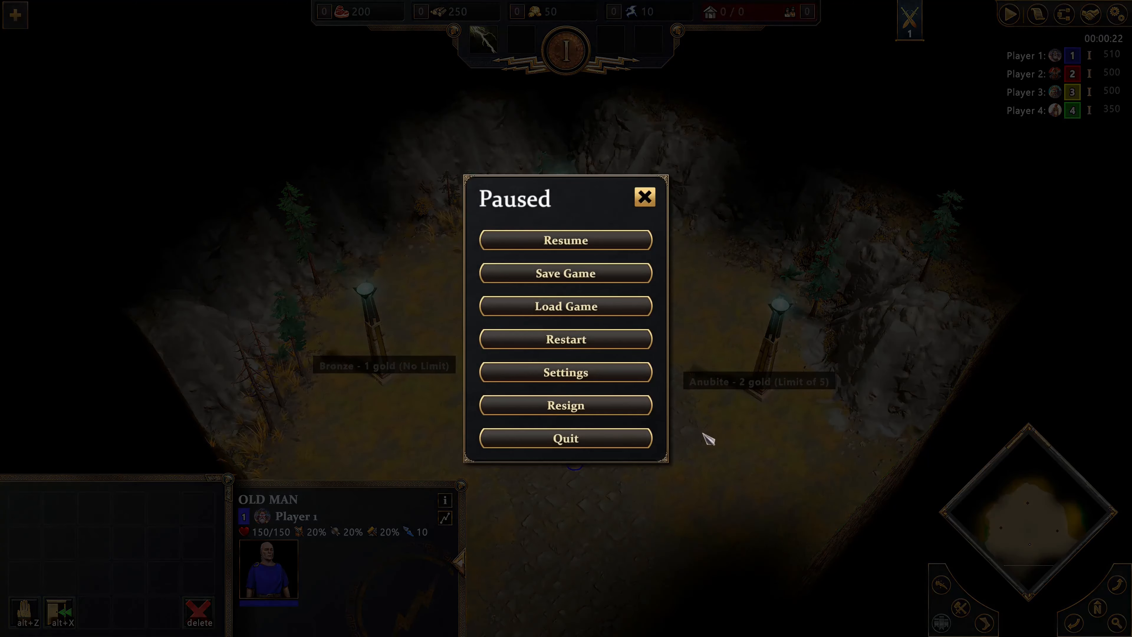
pyautogui.click(567, 440)
pyautogui.click(512, 350)
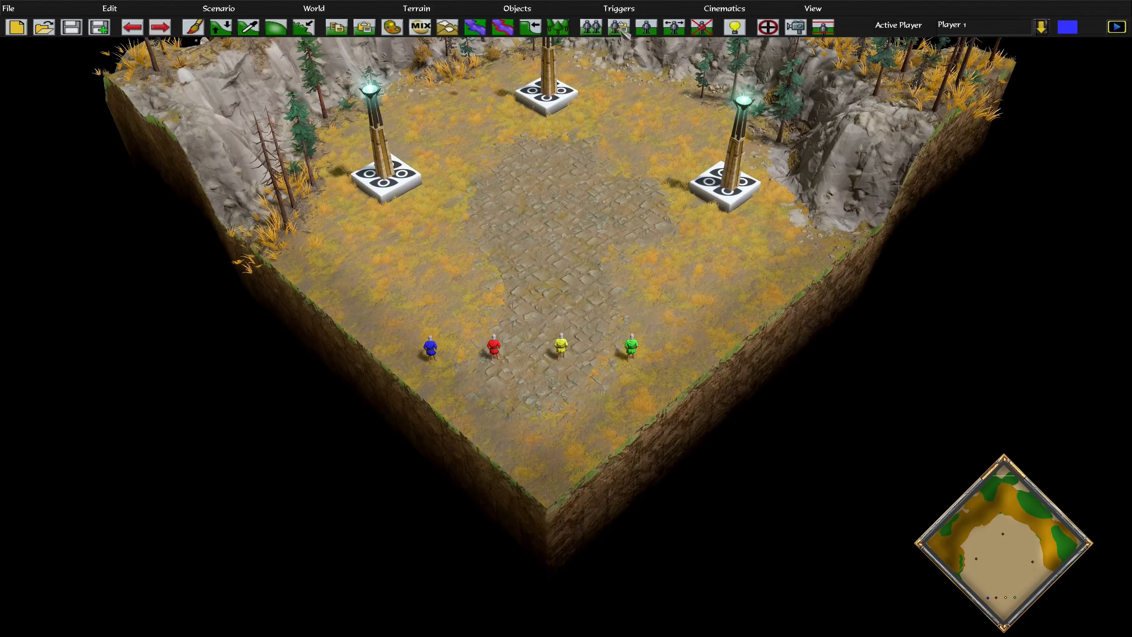
# Step: Open the trigger editor and examine the effects of the Initialise trigger
pyautogui.click(619, 8)
pyautogui.click(625, 25)
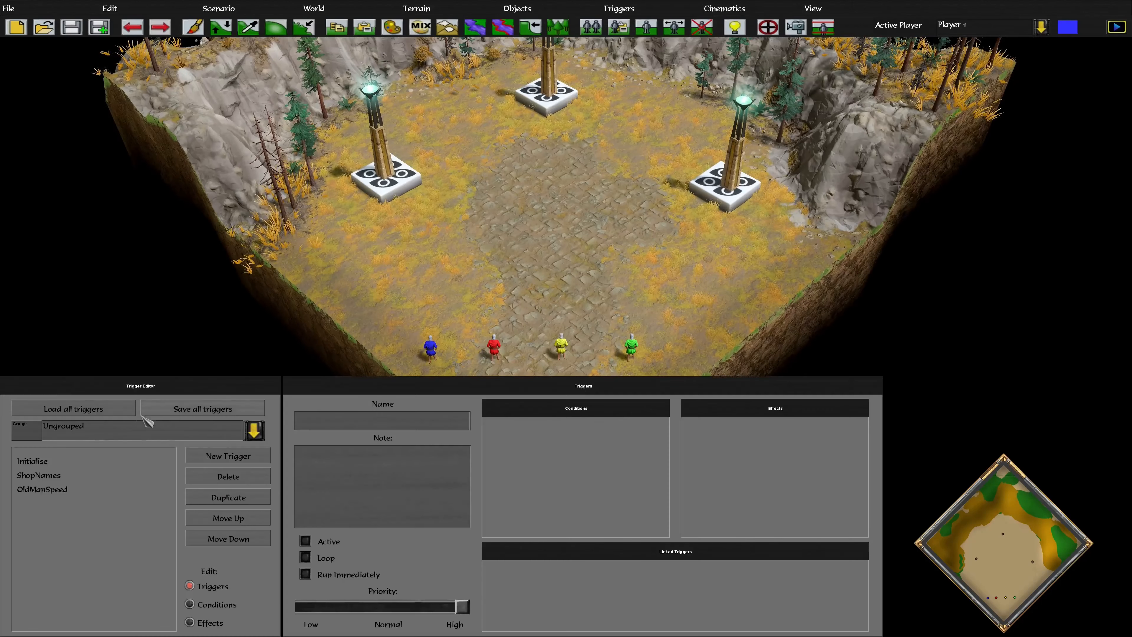
pyautogui.click(42, 463)
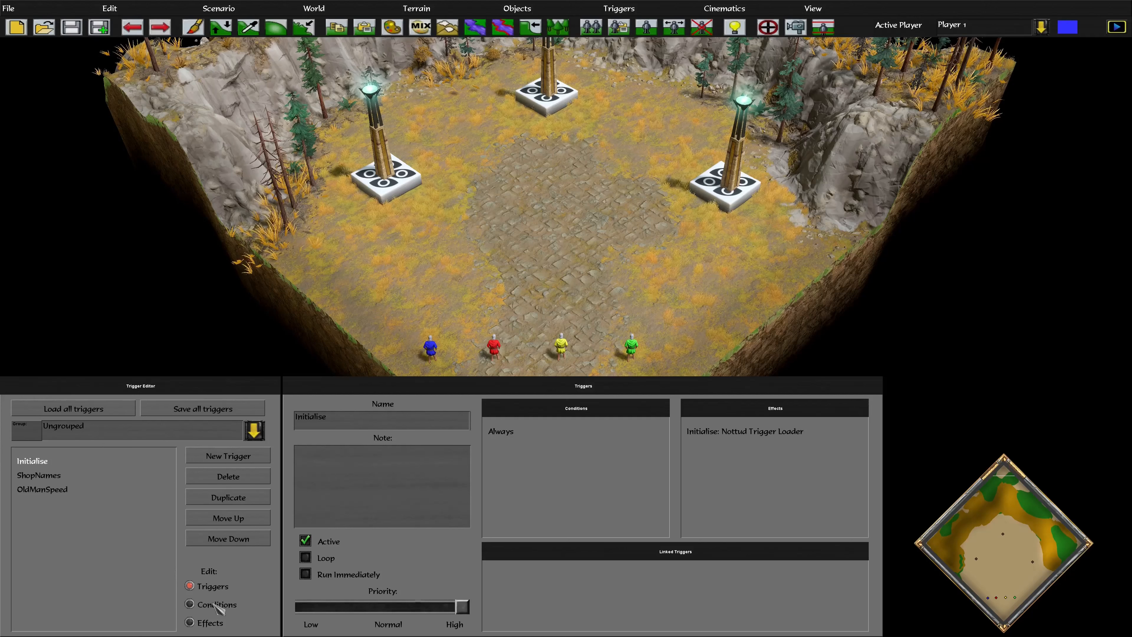
pyautogui.click(213, 622)
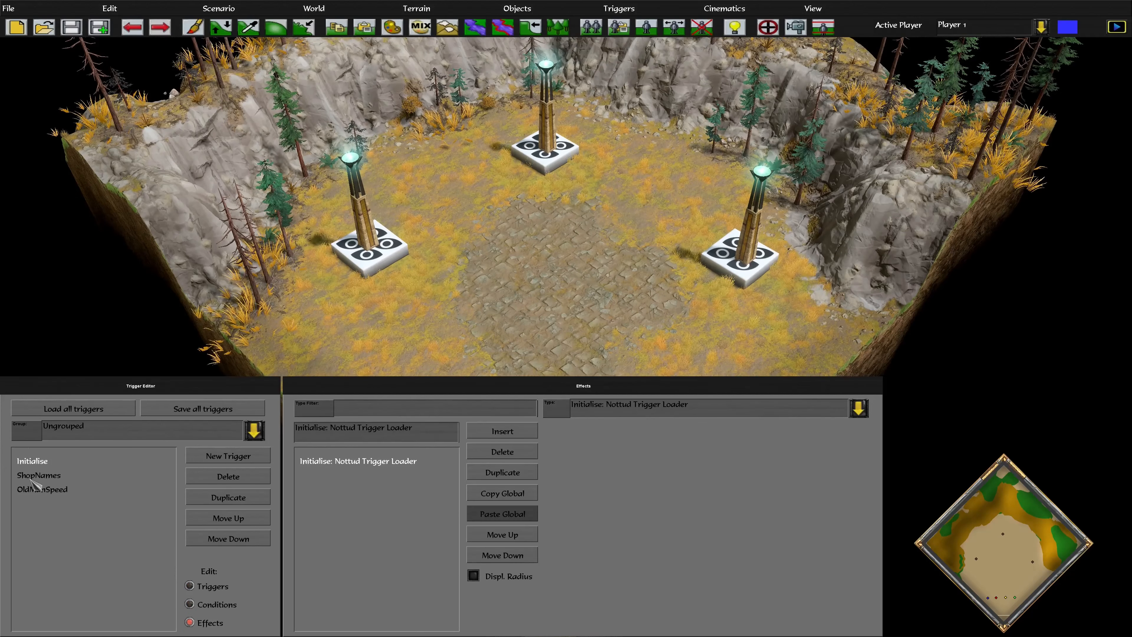
# Step: Review the ShopNames prompt effects with their obelisks, and the loop and unit-data effects of the OldManSpeed trigger
pyautogui.click(36, 475)
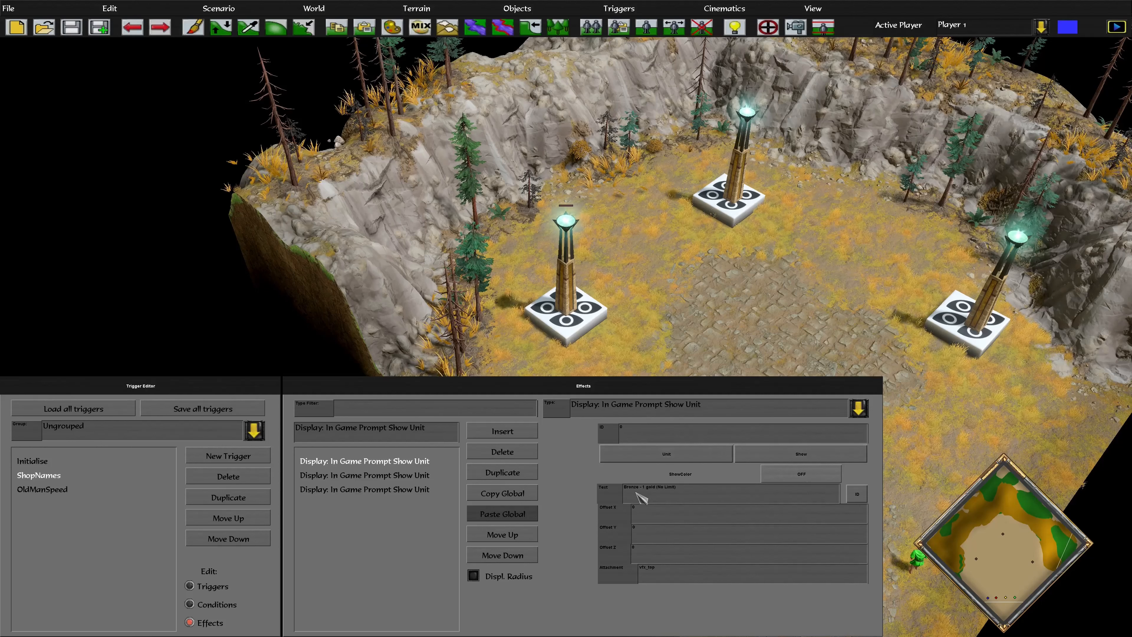
pyautogui.click(442, 476)
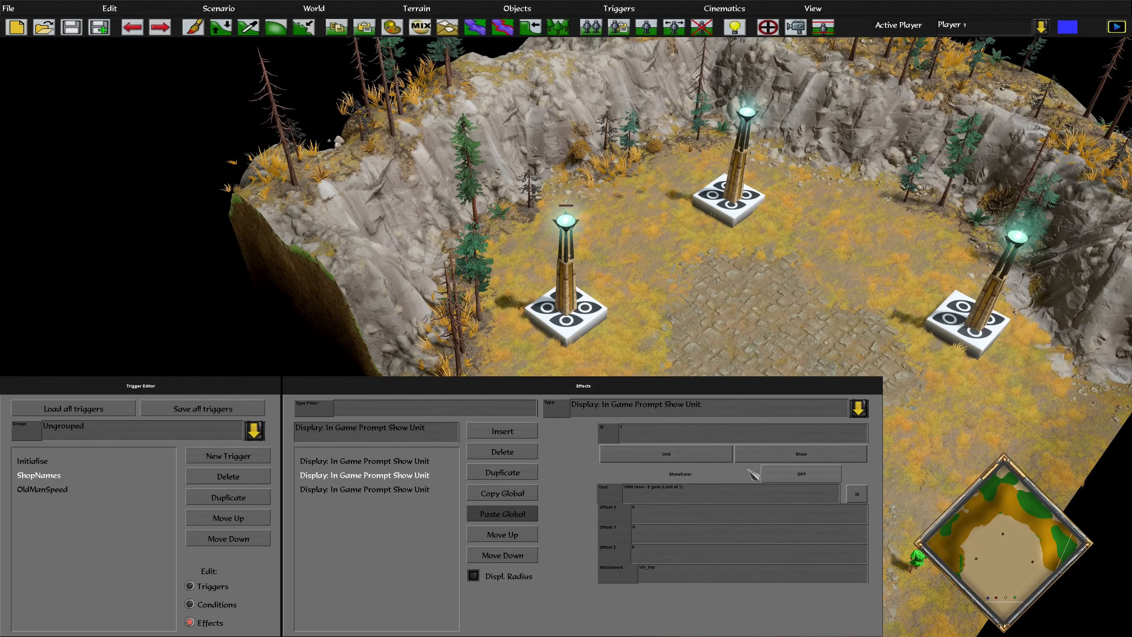
pyautogui.click(792, 454)
pyautogui.click(416, 490)
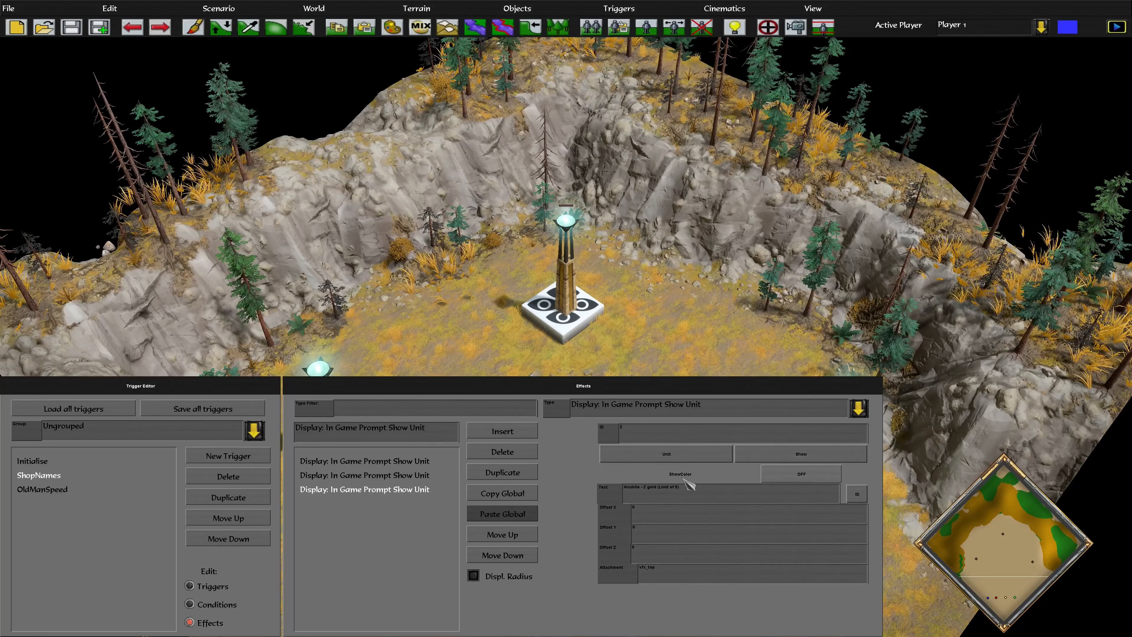
pyautogui.click(773, 455)
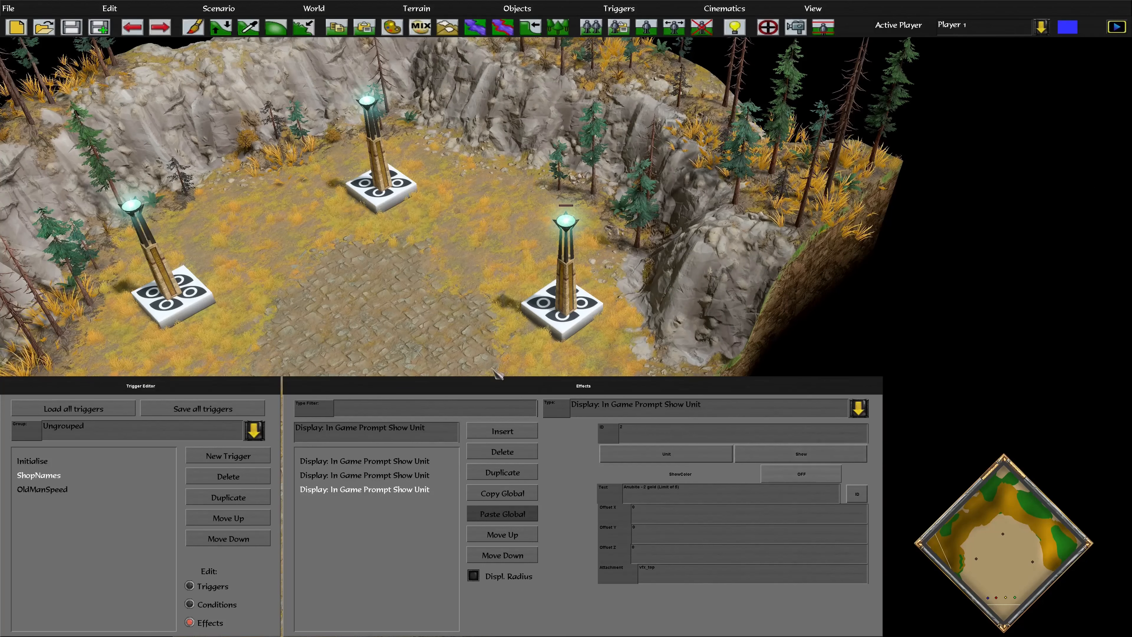
pyautogui.click(43, 489)
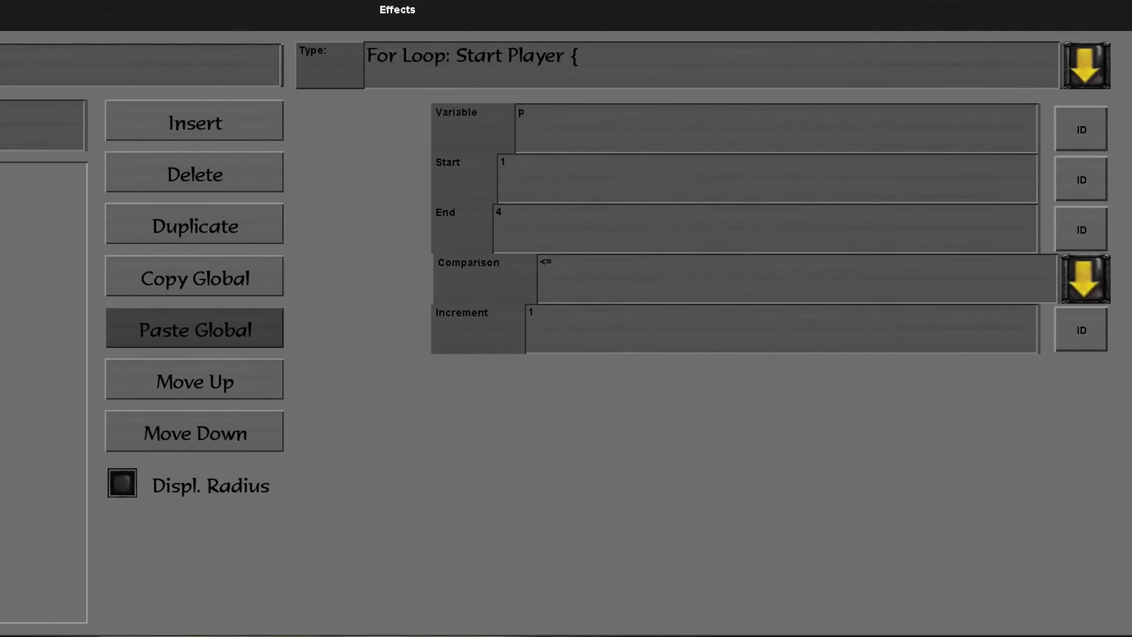
pyautogui.click(1, 214)
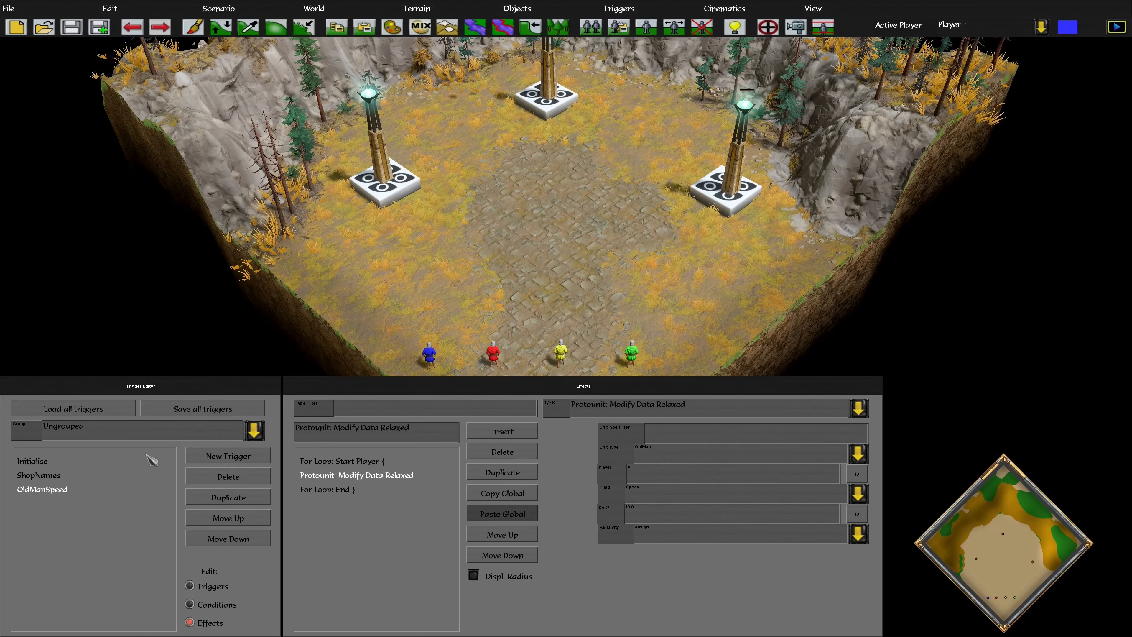
# Step: Return to the first ShopNames prompt effect and show the obelisk it is attached to
pyautogui.click(57, 476)
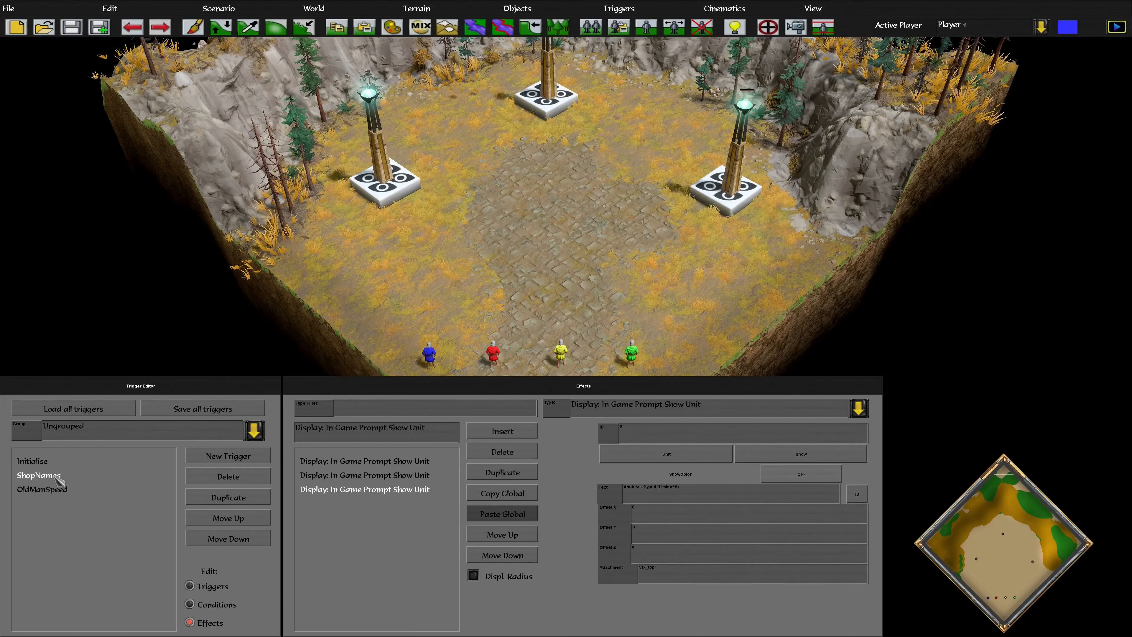
pyautogui.click(216, 606)
pyautogui.click(211, 623)
pyautogui.click(365, 462)
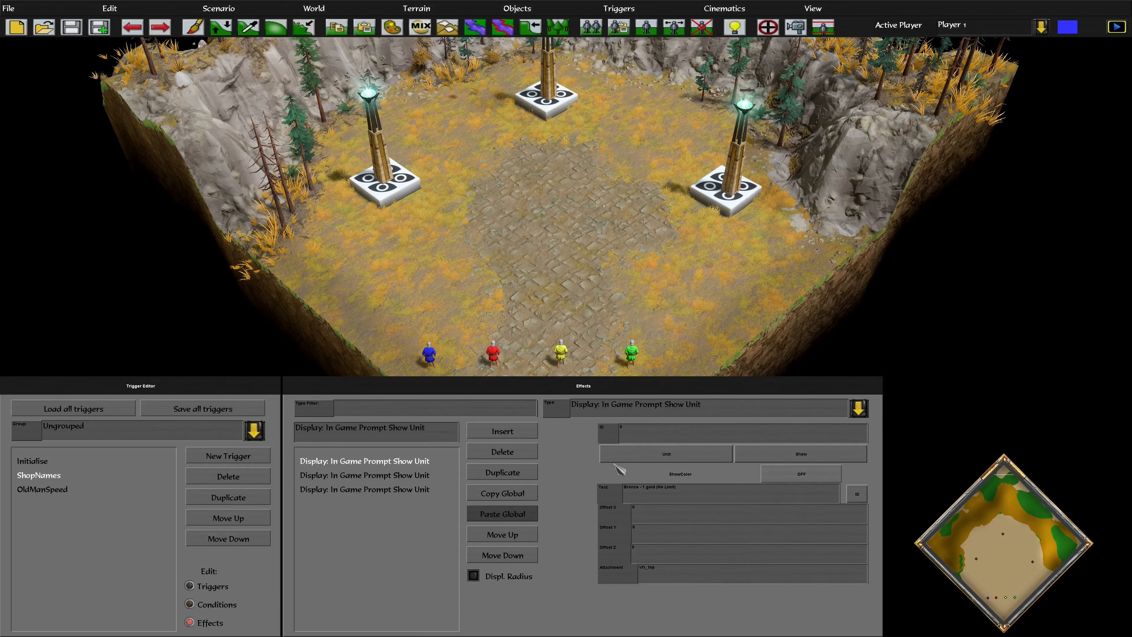
pyautogui.click(757, 454)
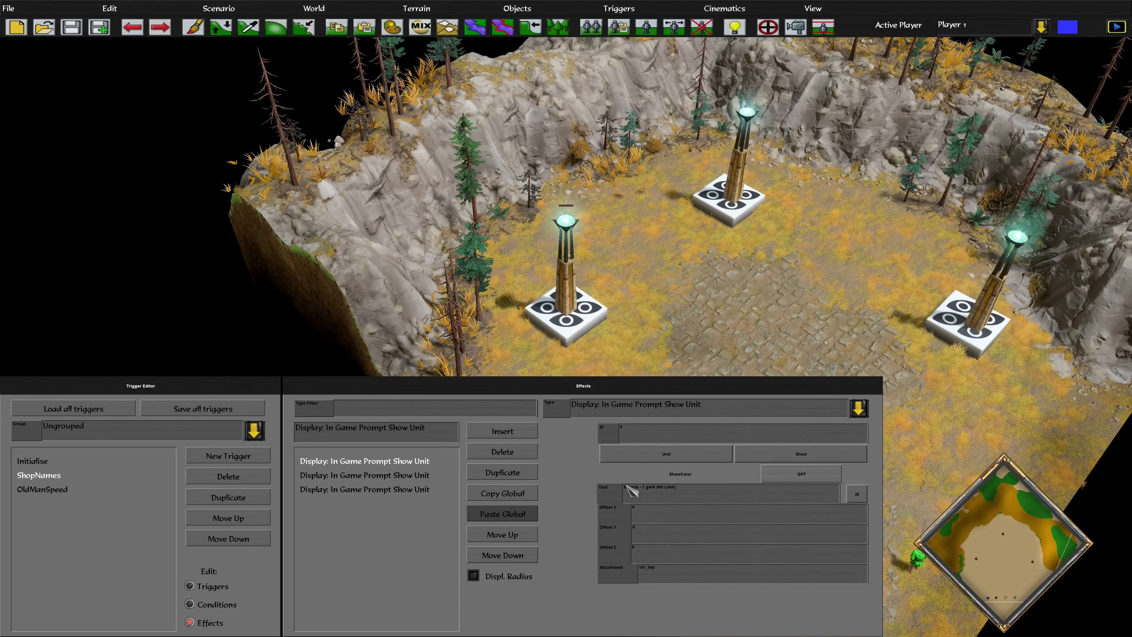
pyautogui.press('Right')
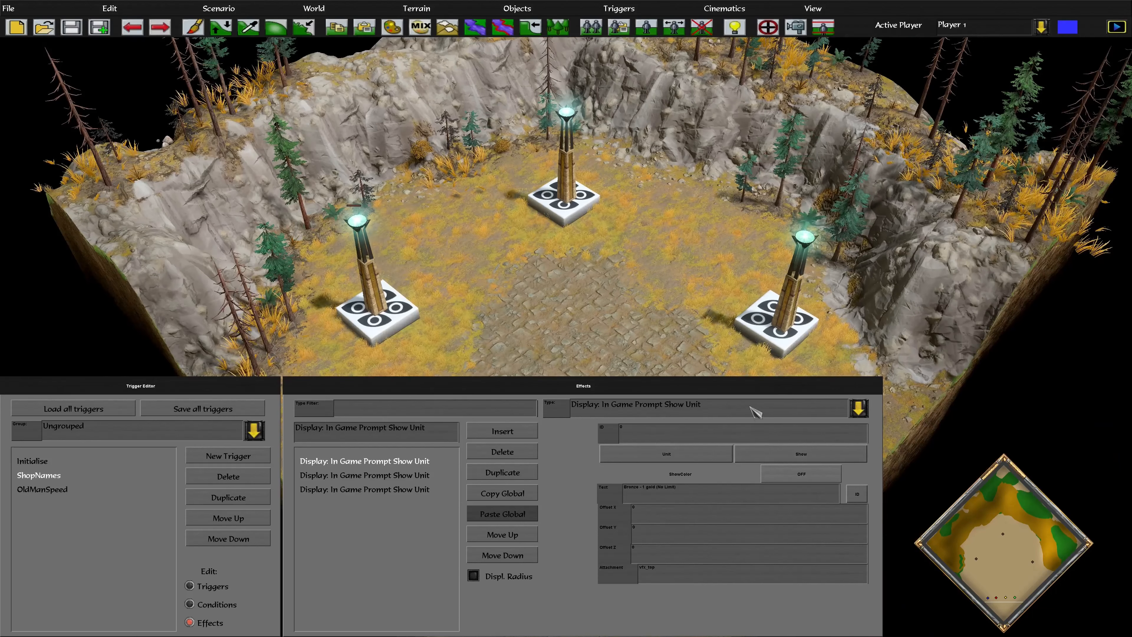
# Step: Create a new trigger and name it Shopo
pyautogui.click(253, 462)
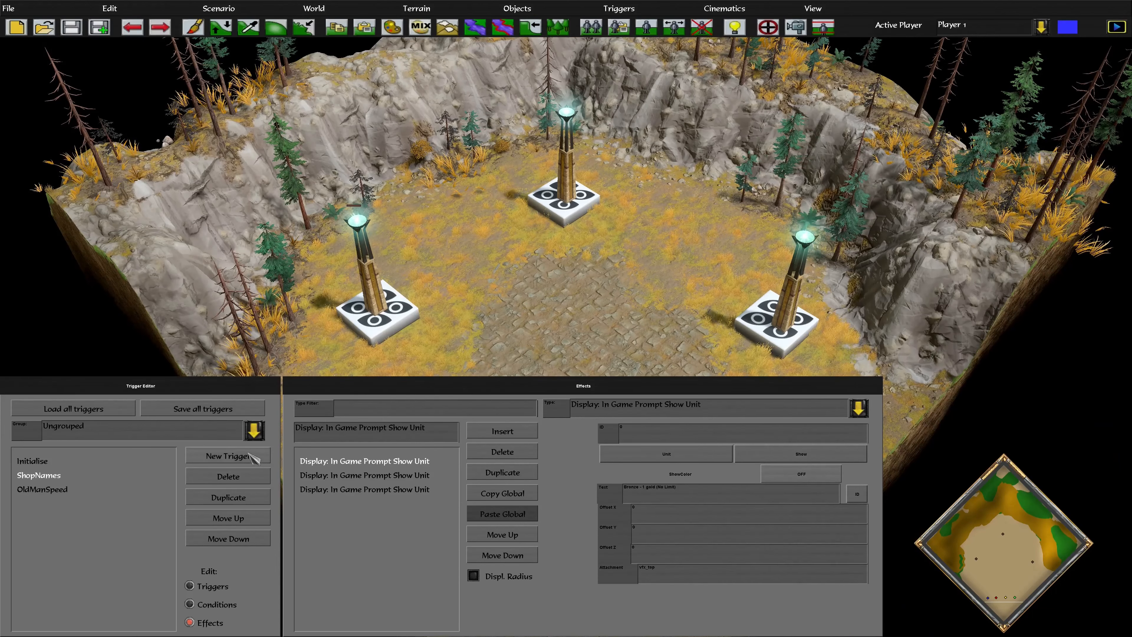
pyautogui.click(213, 585)
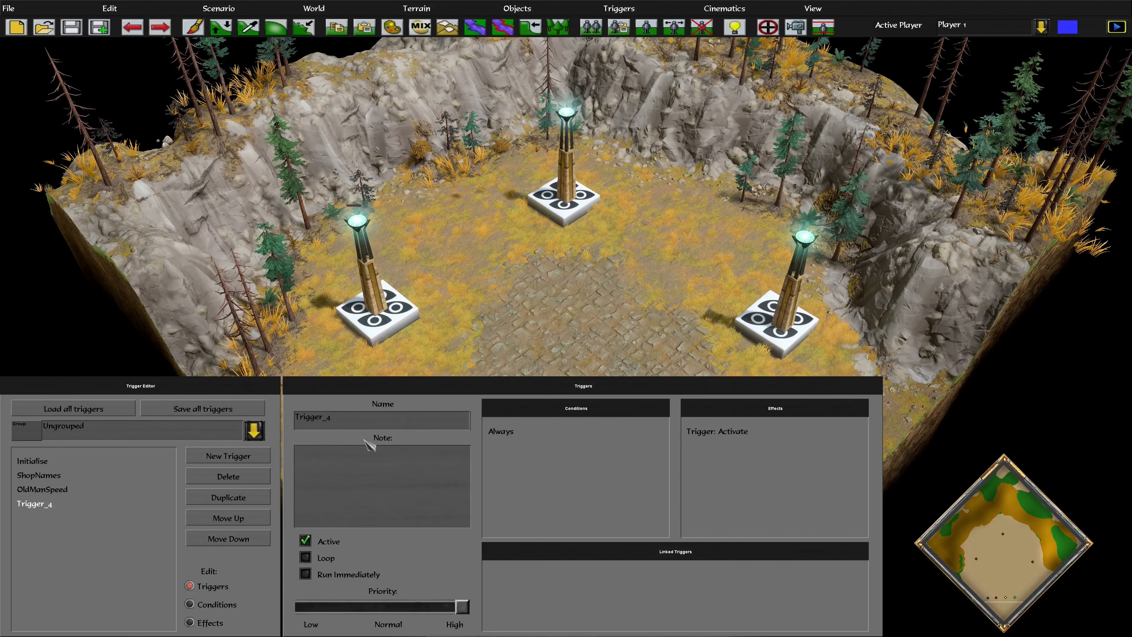
pyautogui.moveTo(368, 420); pyautogui.dragTo(248, 399)
pyautogui.write('Shopo')
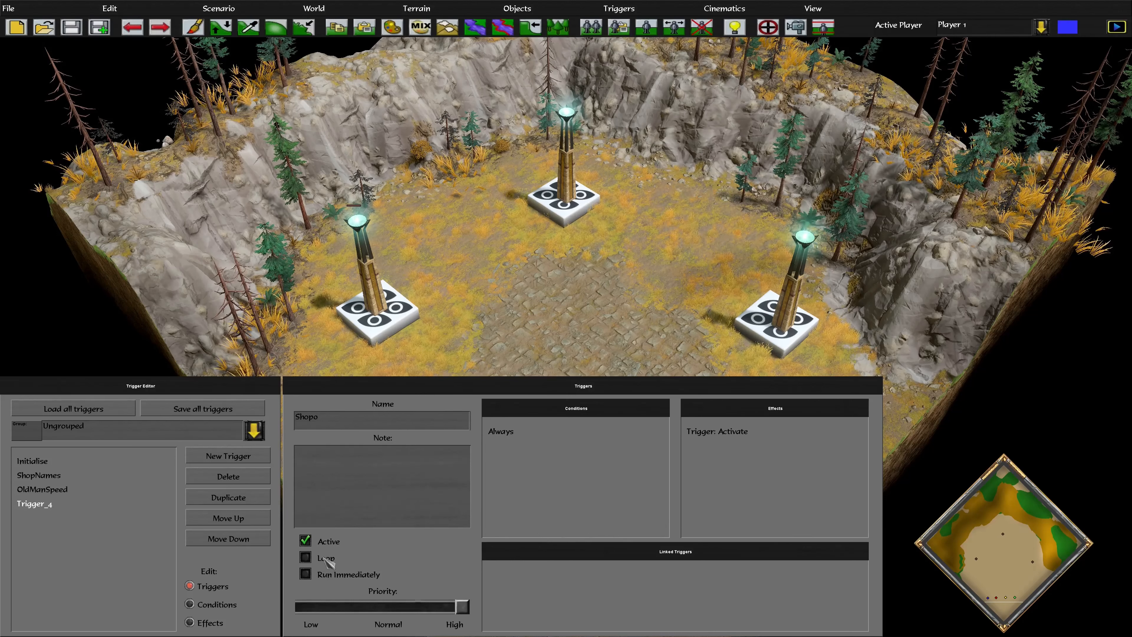
pyautogui.click(306, 540)
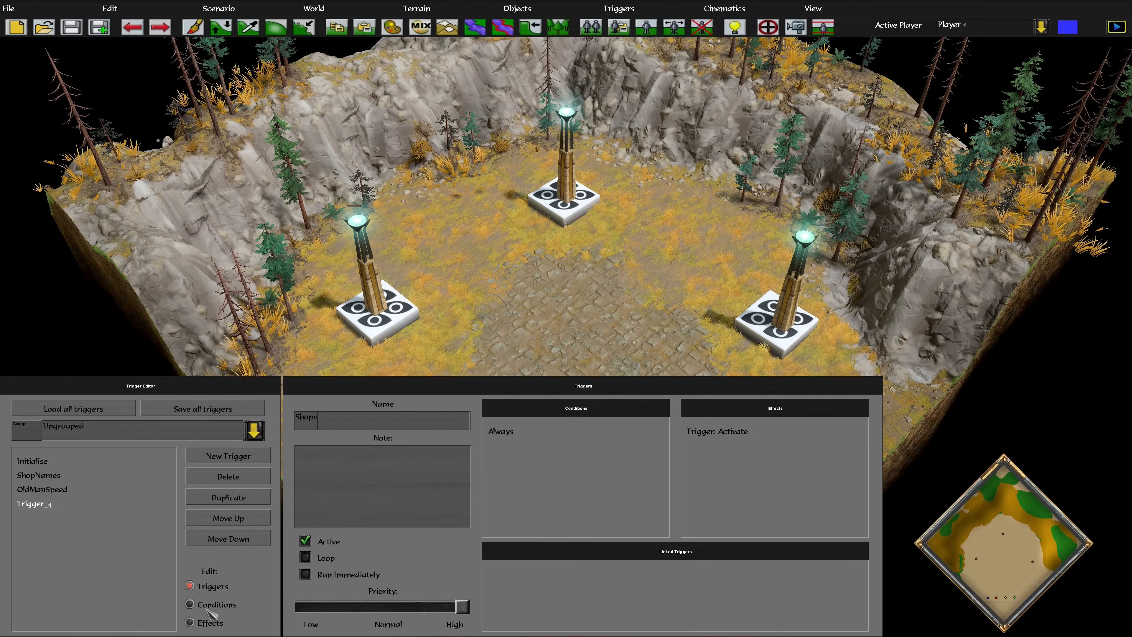
# Step: Set the Shopo trigger's condition to "Dynamic Trigger NTL: For Each Player Start -> {" with Loop on
pyautogui.click(207, 625)
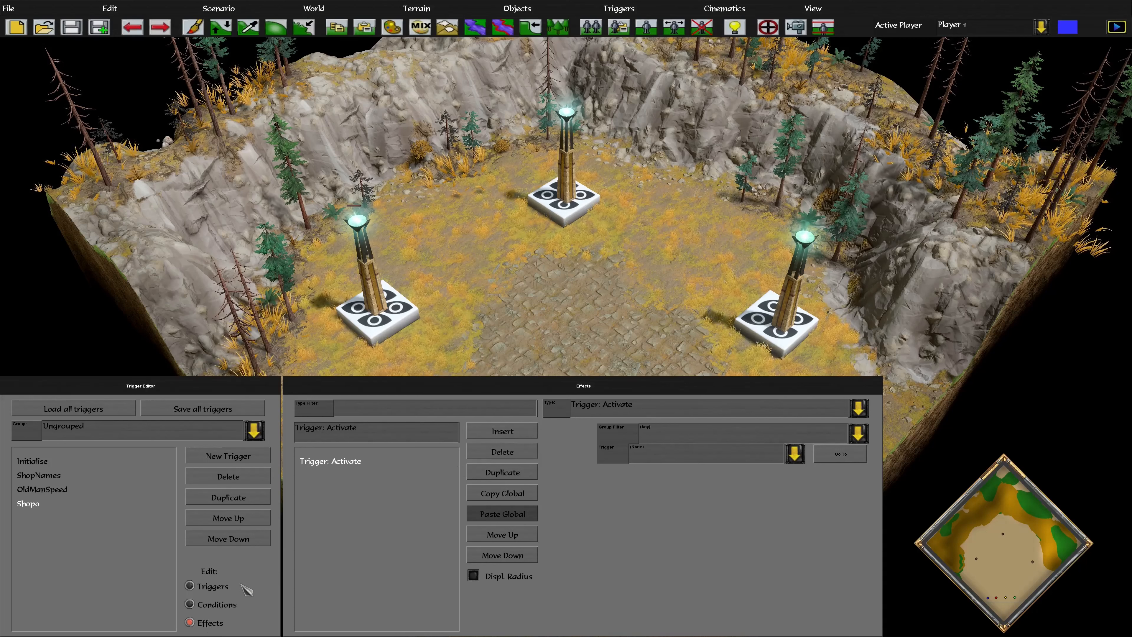
pyautogui.click(192, 605)
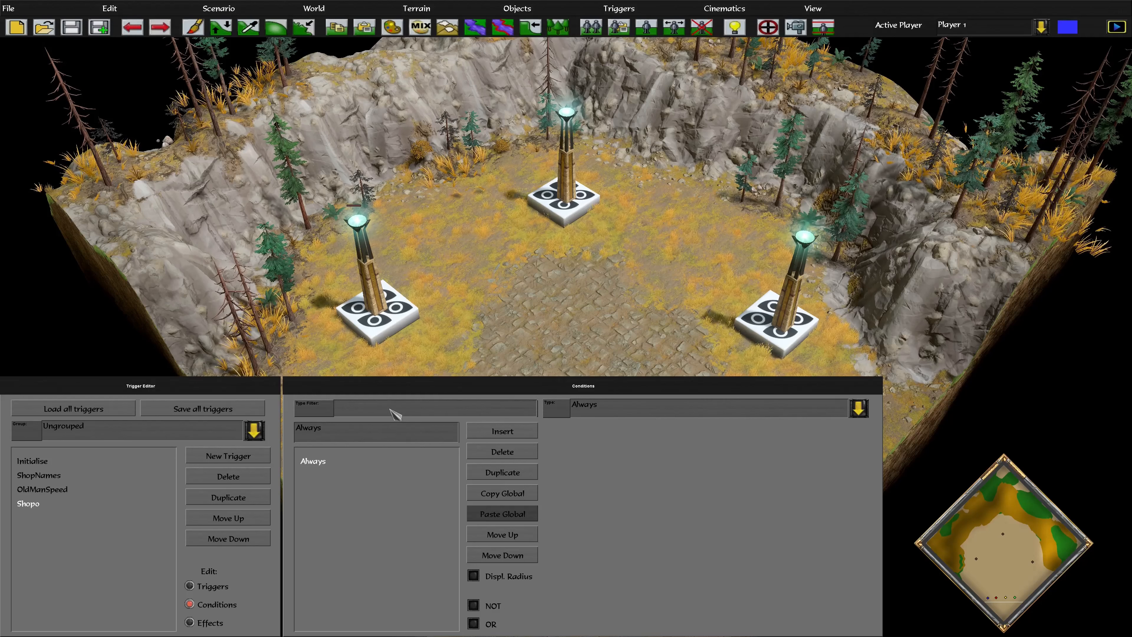
pyautogui.click(570, 417)
pyautogui.click(614, 433)
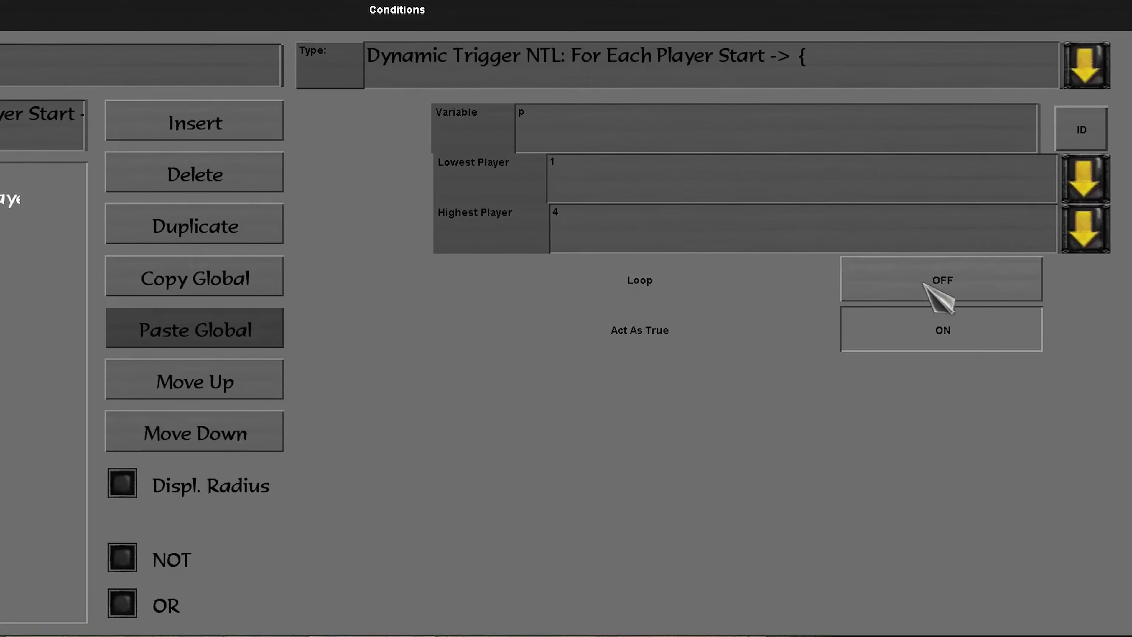
pyautogui.click(923, 285)
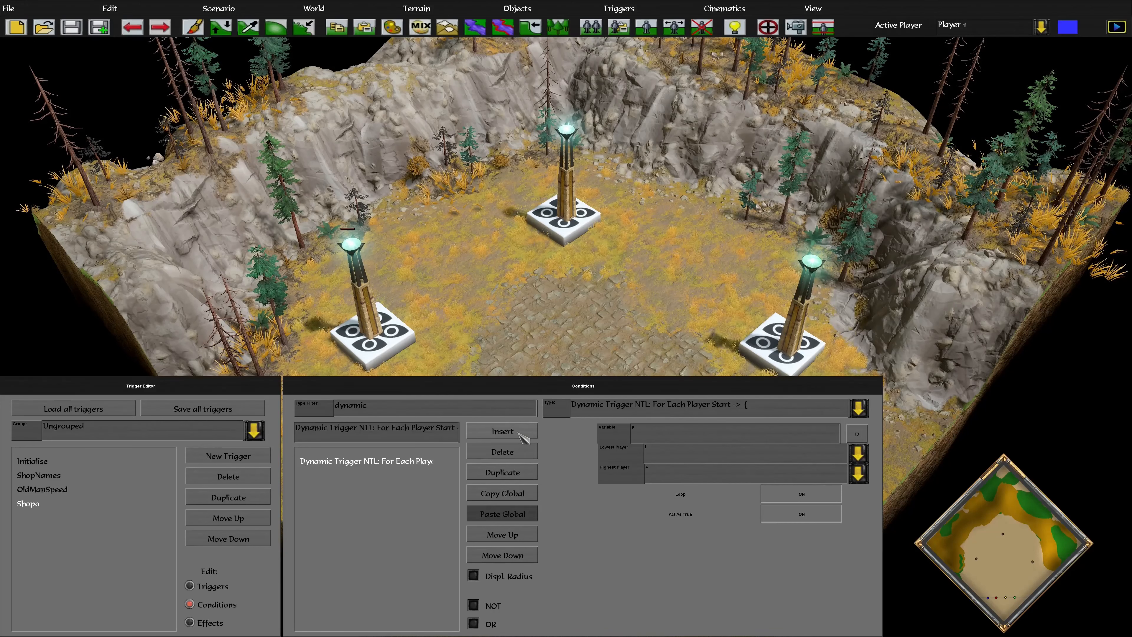
# Step: Insert a second condition in the Shopo trigger and try to filter the condition types by "player resour"
pyautogui.click(519, 432)
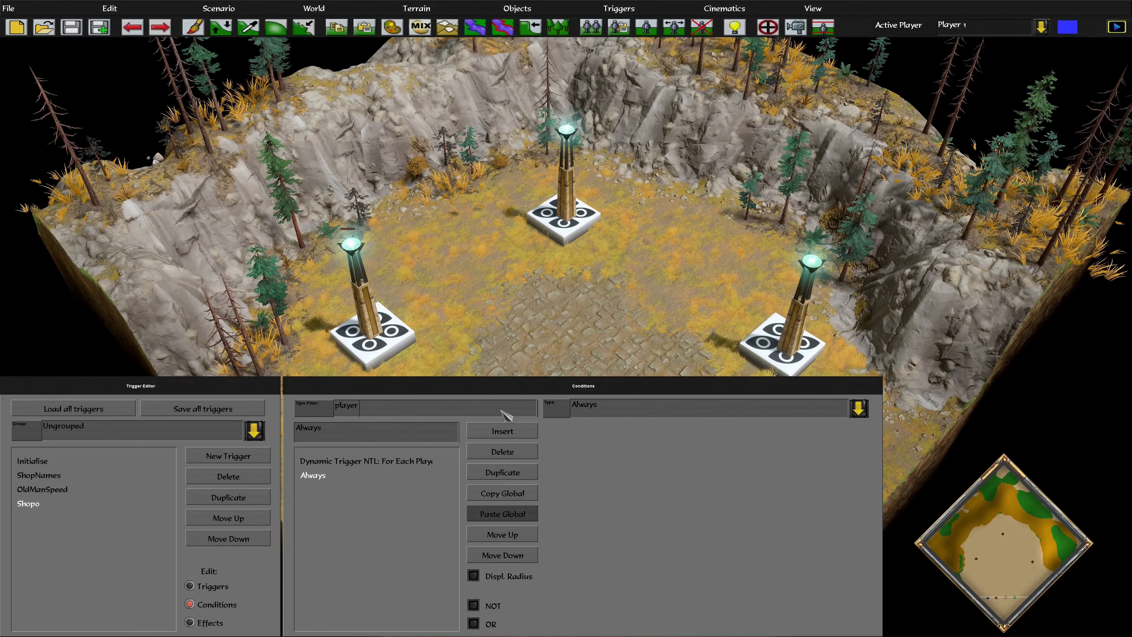
pyautogui.click(501, 410)
pyautogui.write('player resour')
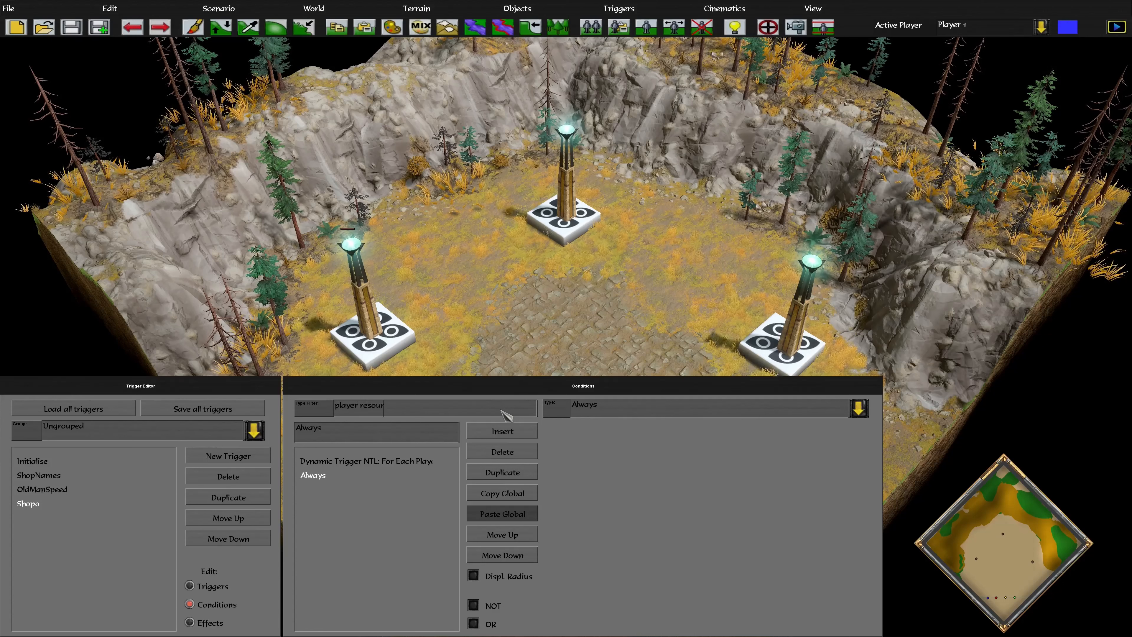
pyautogui.click(584, 408)
pyautogui.click(448, 411)
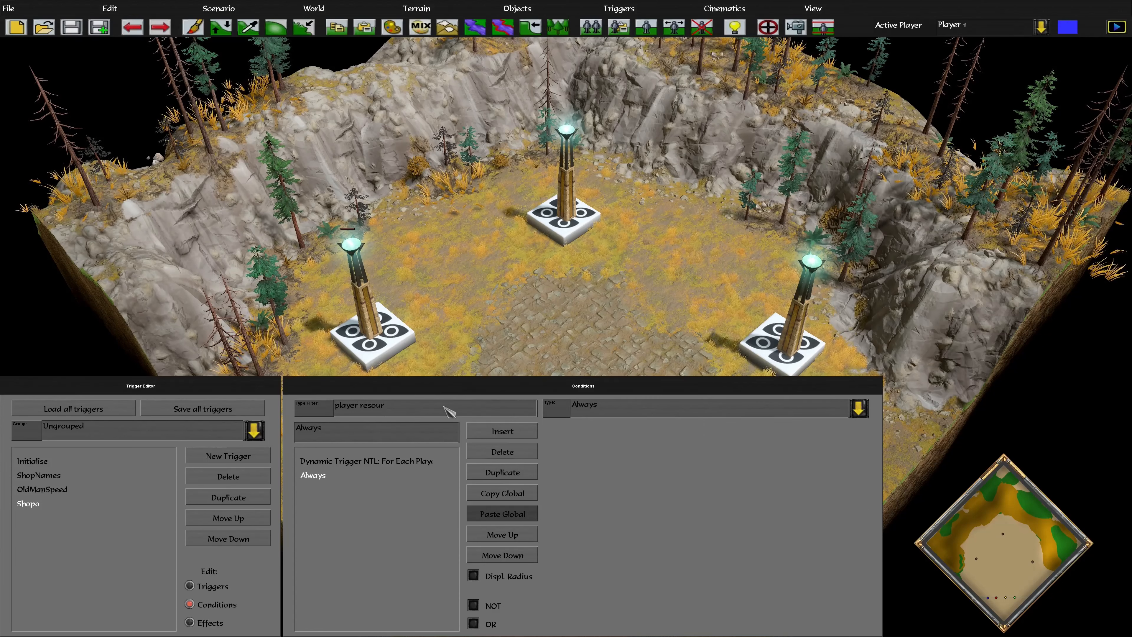
pyautogui.click(597, 412)
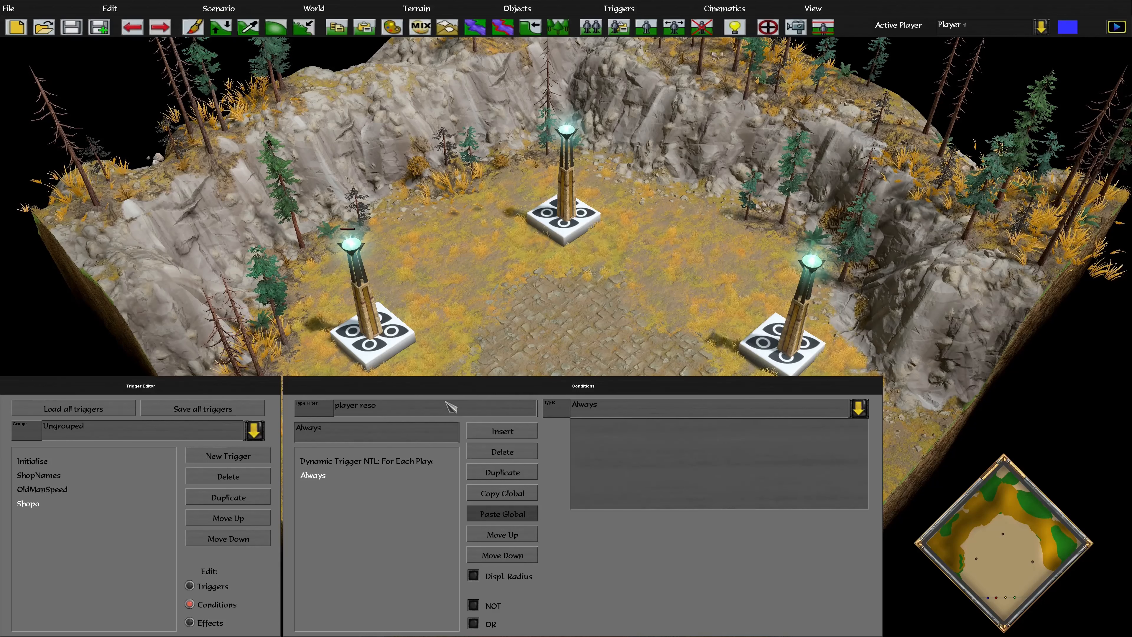
# Step: Filter the condition types by "Resource" and set the second condition to Player: Resources Stockpiled
pyautogui.click(435, 406)
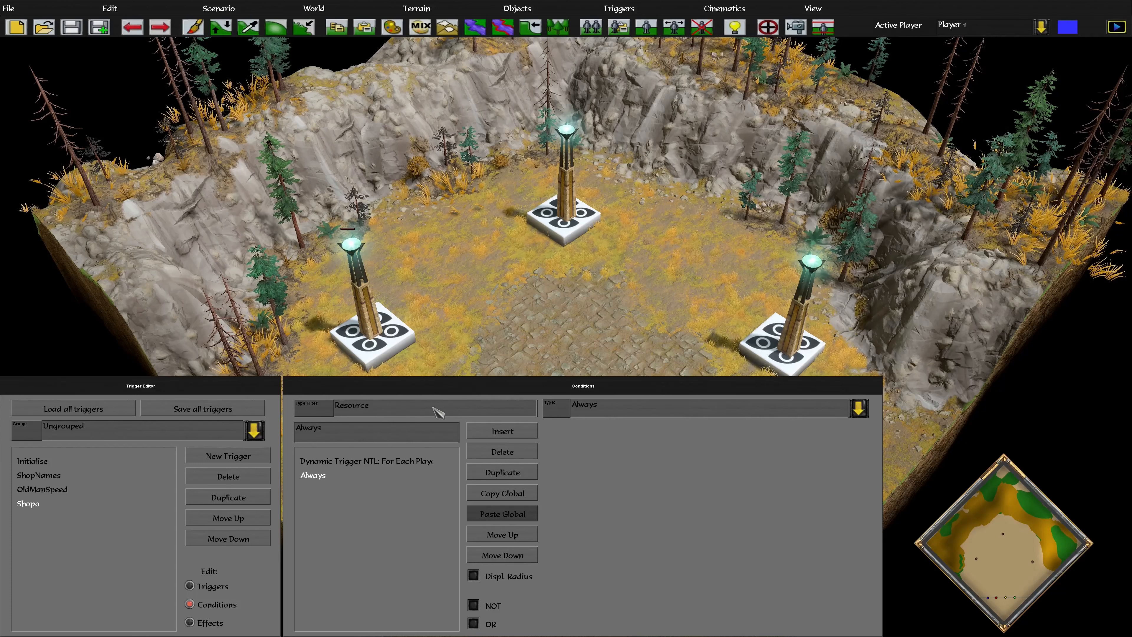
pyautogui.click(631, 412)
pyautogui.click(534, 413)
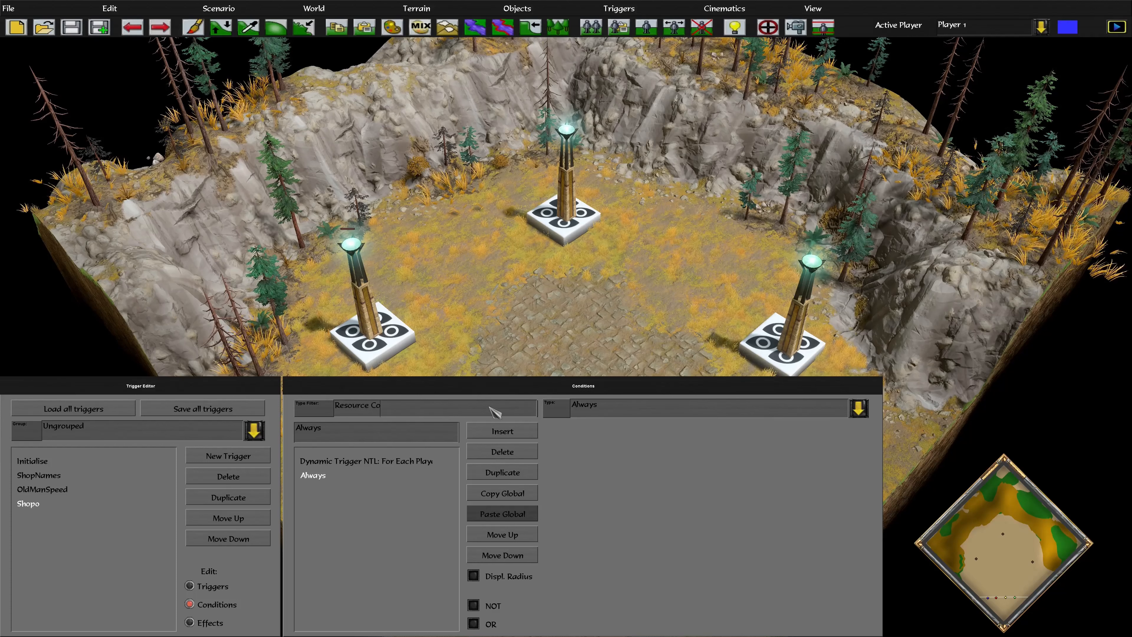
pyautogui.press('BackSpace')
pyautogui.press('BackSpace')
pyautogui.press('BackSpace')
pyautogui.click(633, 416)
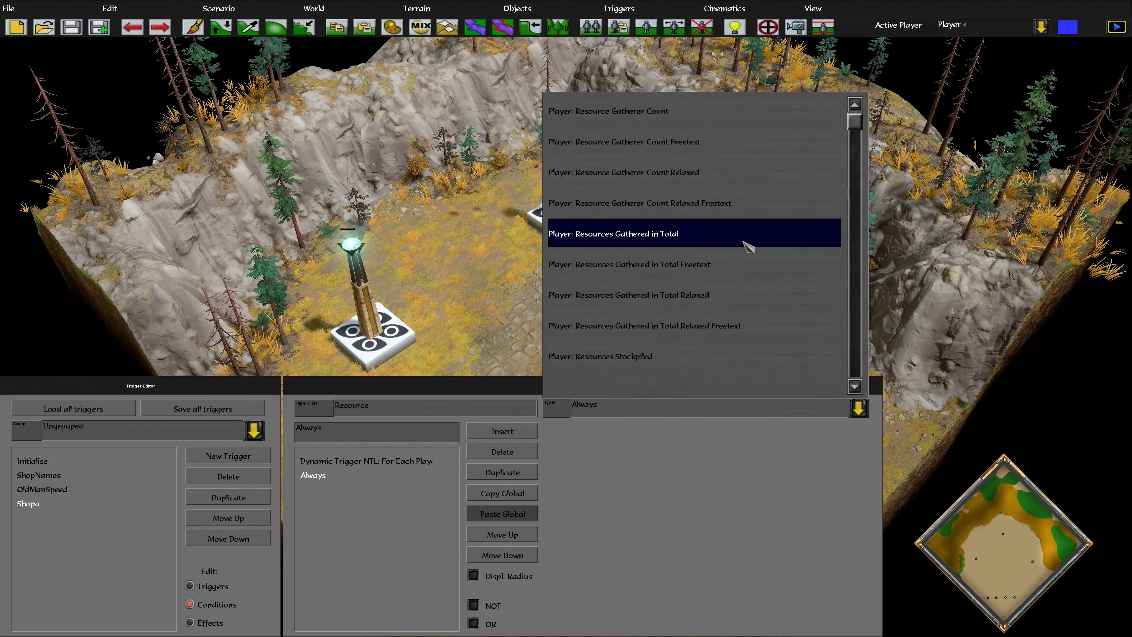
pyautogui.scroll(-3, 738, 207)
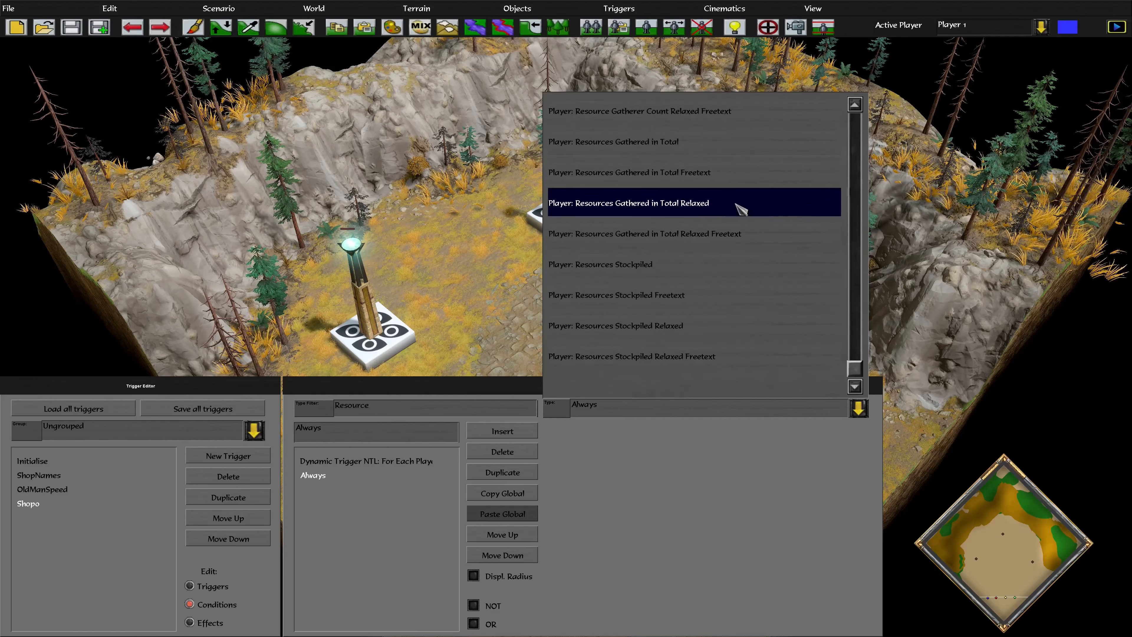
pyautogui.click(714, 269)
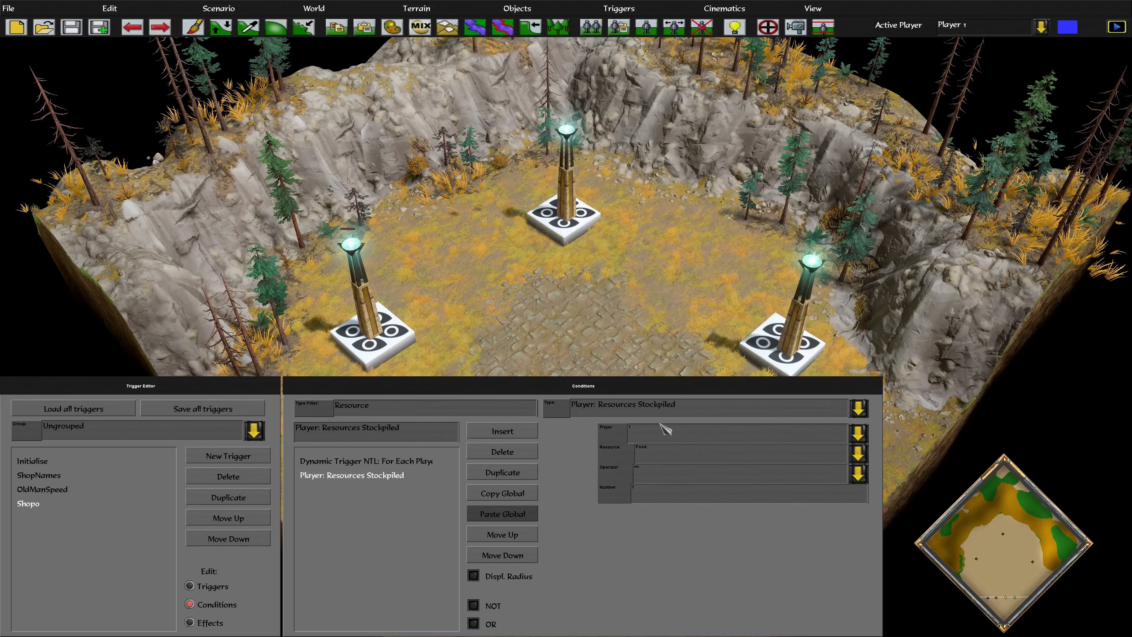
# Step: Change the second condition to Player: Resources Stockpiled Relaxed, with player p, resource Gold and operator >=
pyautogui.click(652, 405)
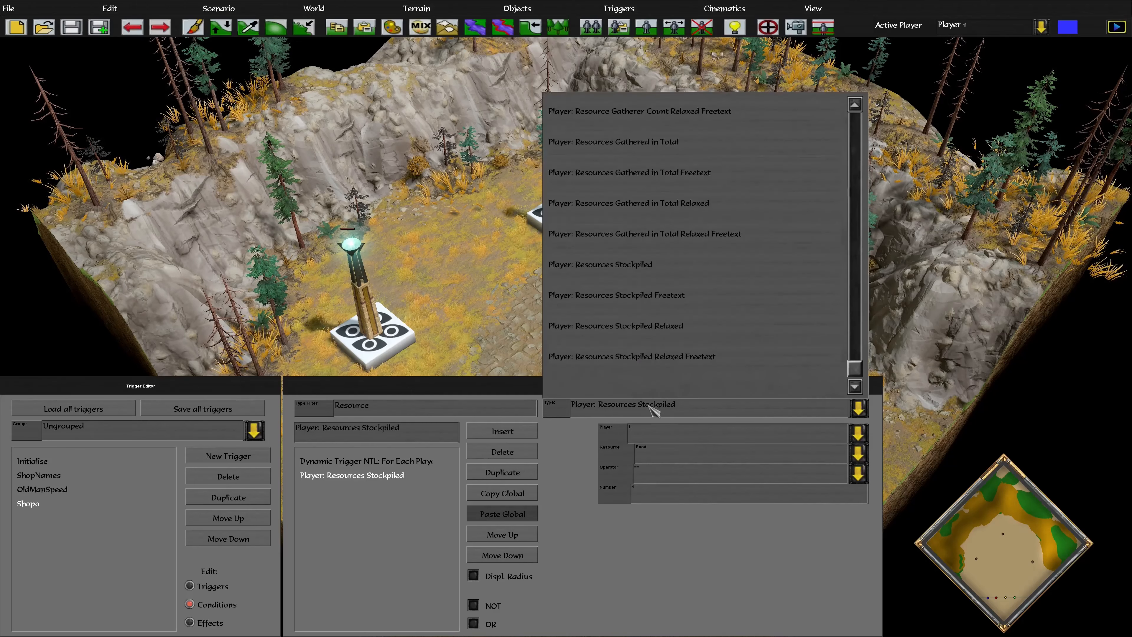
pyautogui.click(700, 326)
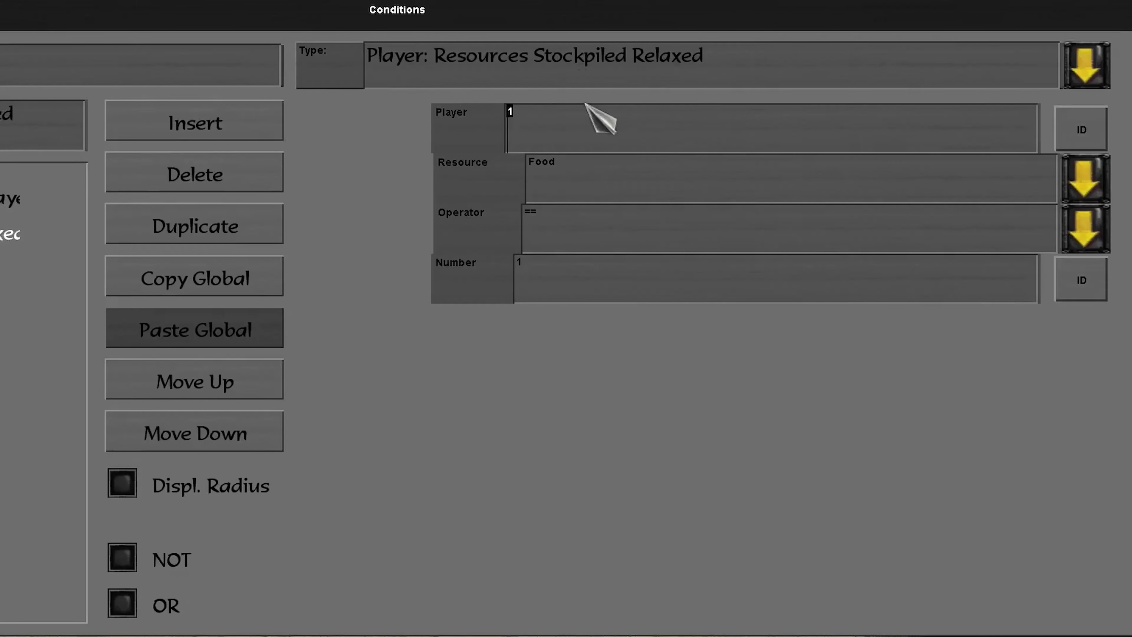
pyautogui.click(619, 176)
pyautogui.click(599, 233)
pyautogui.click(575, 219)
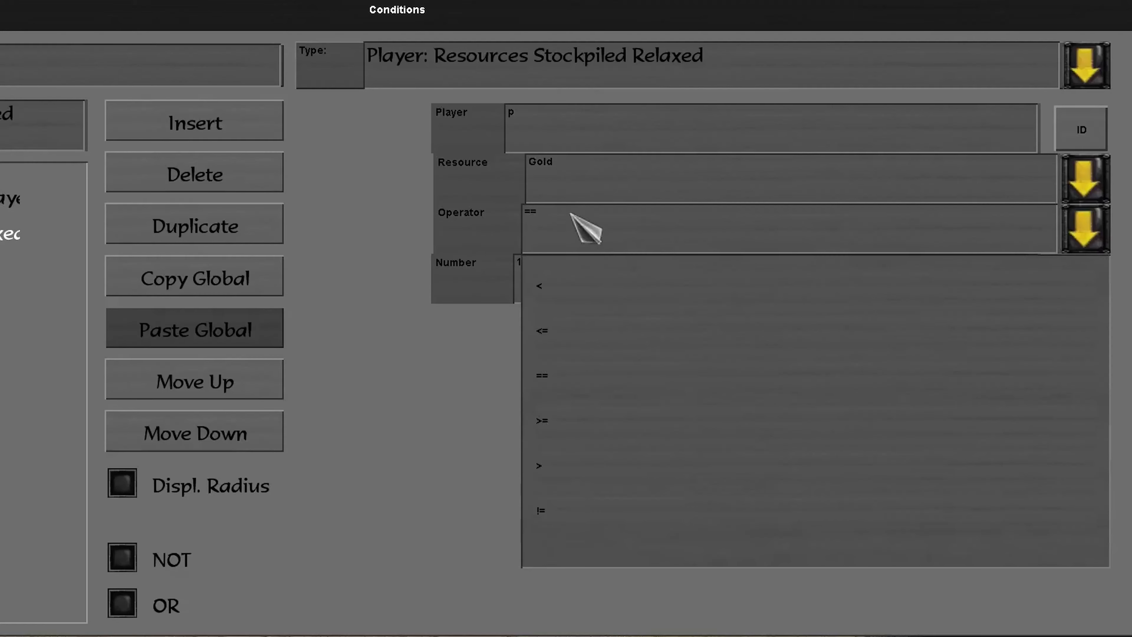
pyautogui.click(589, 419)
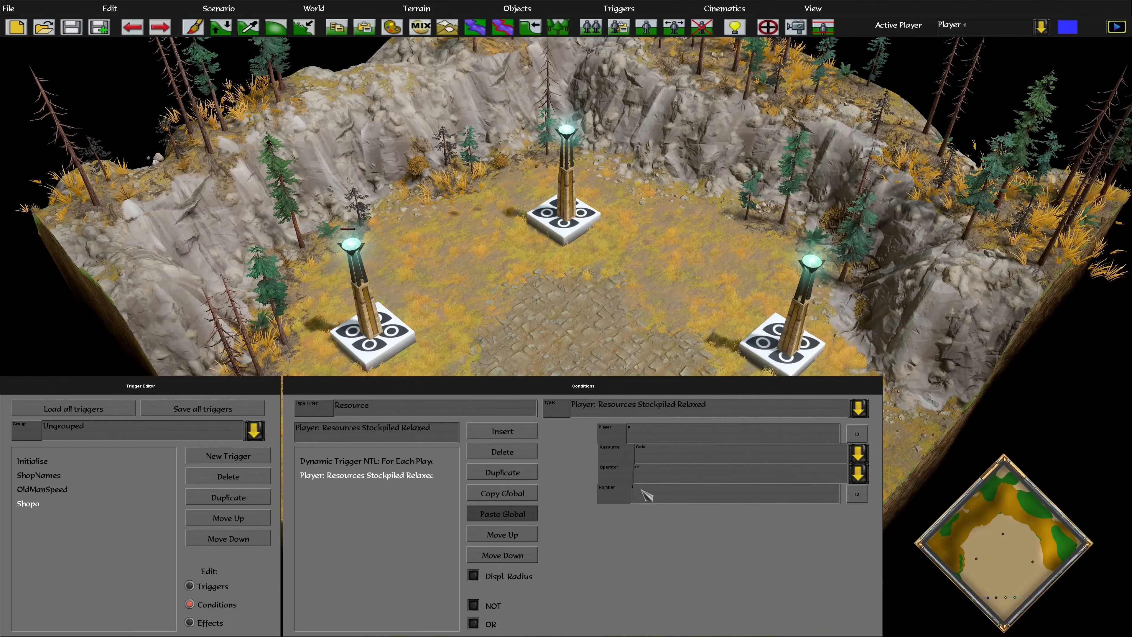
# Step: Insert a third condition in the Shopo trigger and filter the condition types by "area"
pyautogui.click(503, 431)
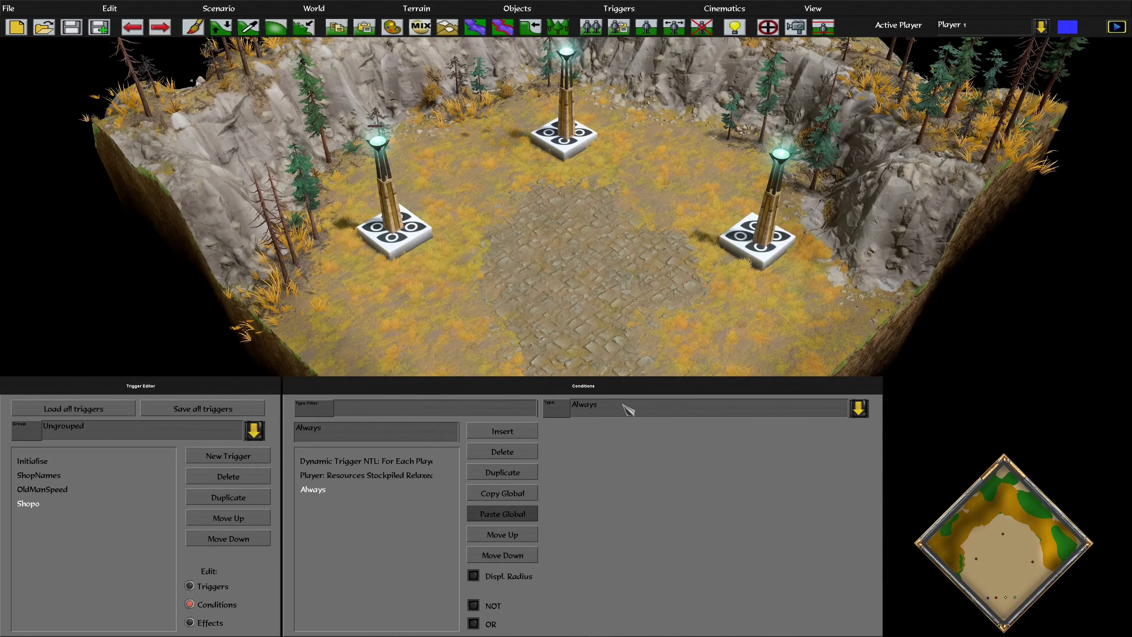
pyautogui.click(624, 407)
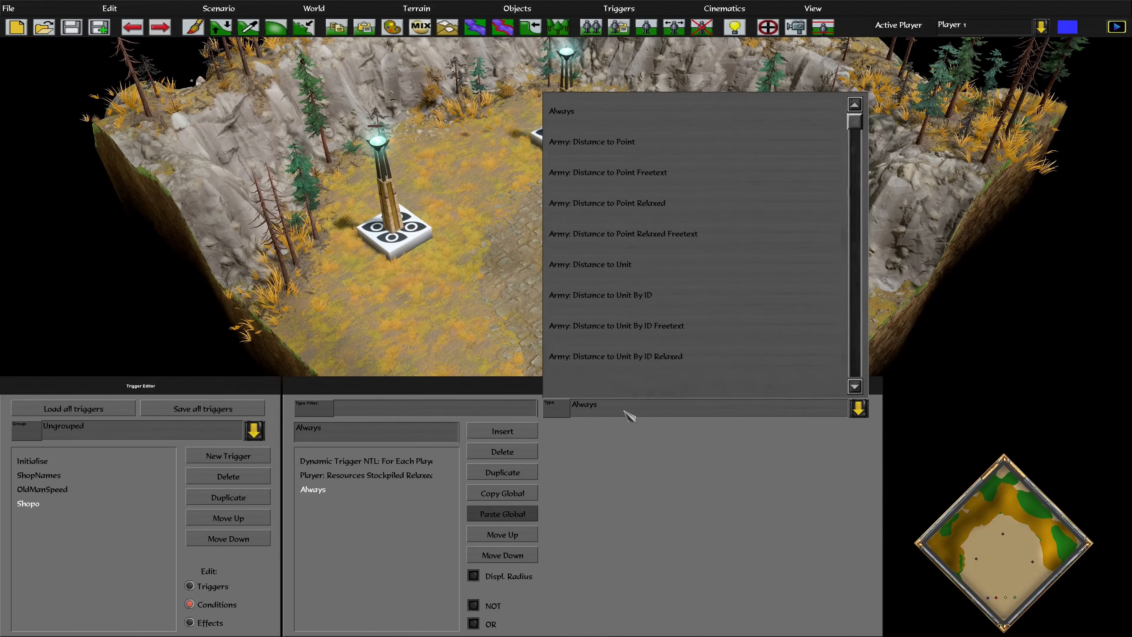
pyautogui.click(490, 410)
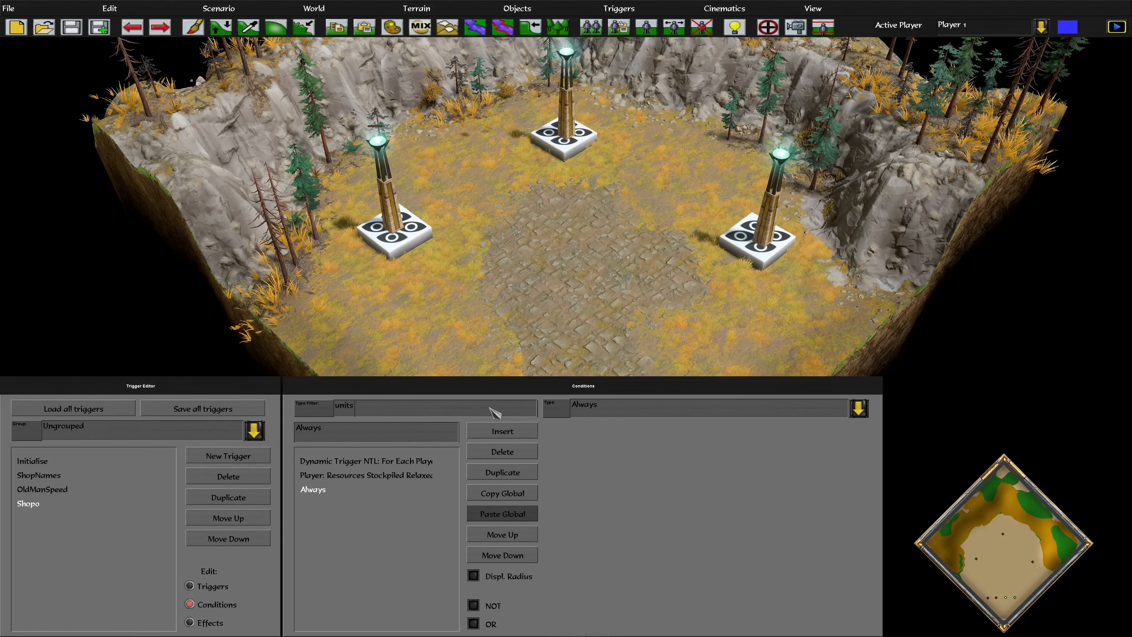
pyautogui.write('units in are')
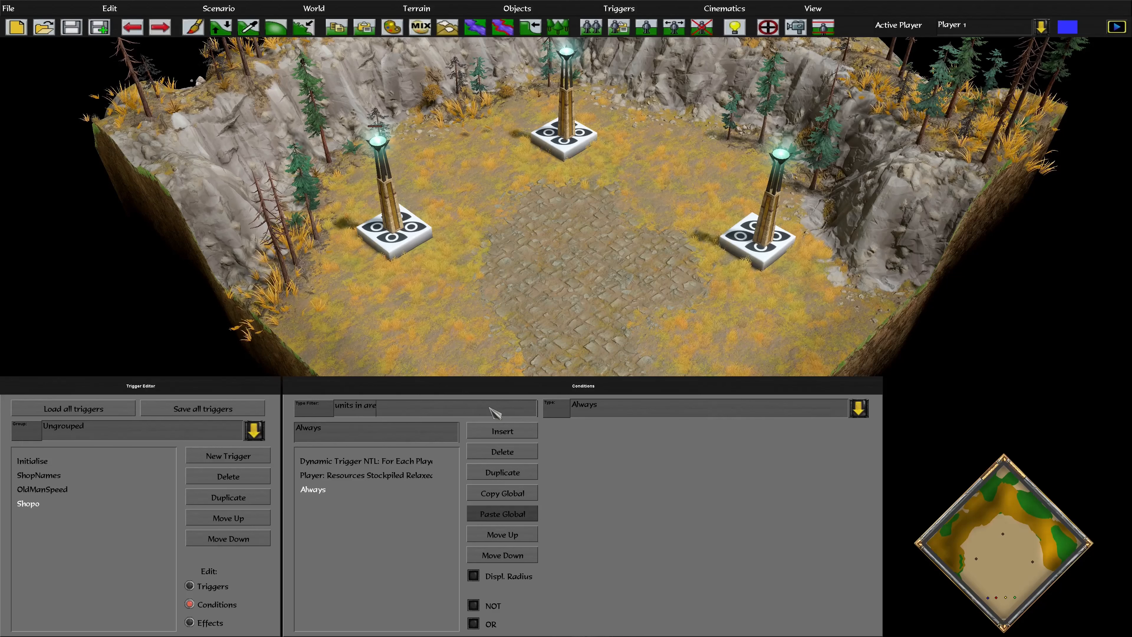
pyautogui.write('a')
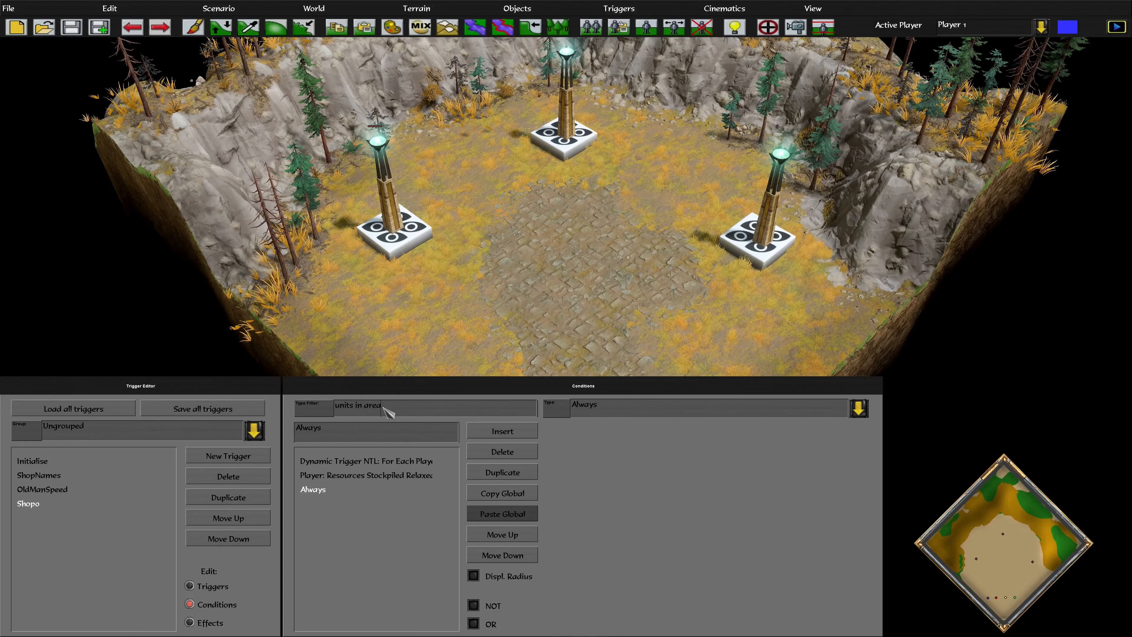
pyautogui.press('BackSpace')
pyautogui.press('BackSpace')
pyautogui.press('BackSpace')
pyautogui.press('BackSpace')
pyautogui.press('BackSpace')
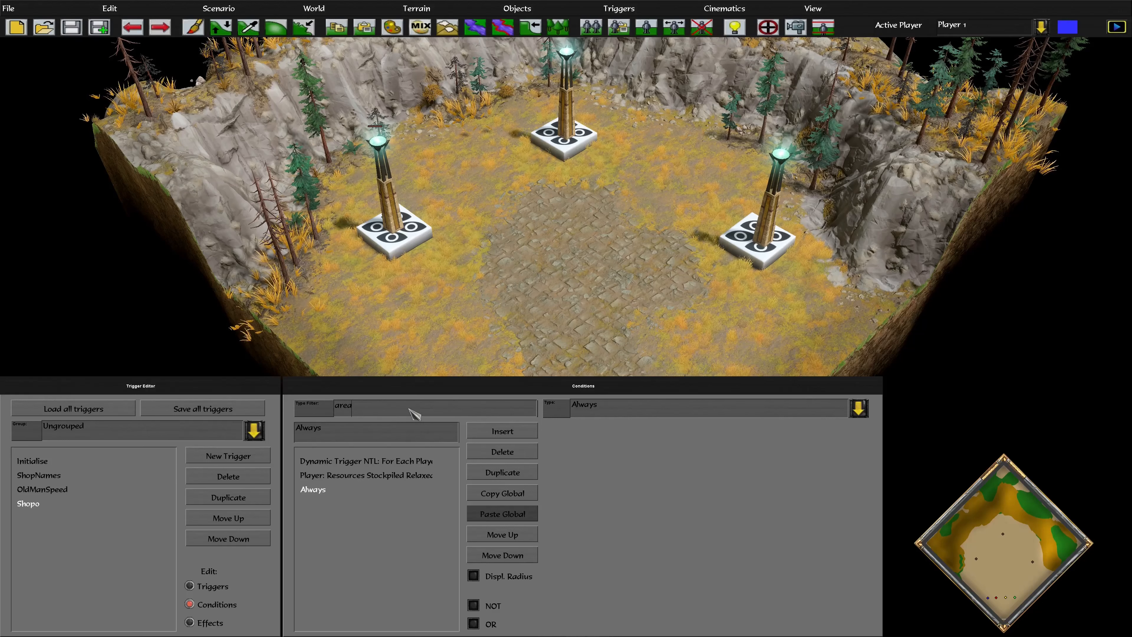
# Step: Set the third condition's type to Unit Type: In Area Relaxed
pyautogui.click(648, 410)
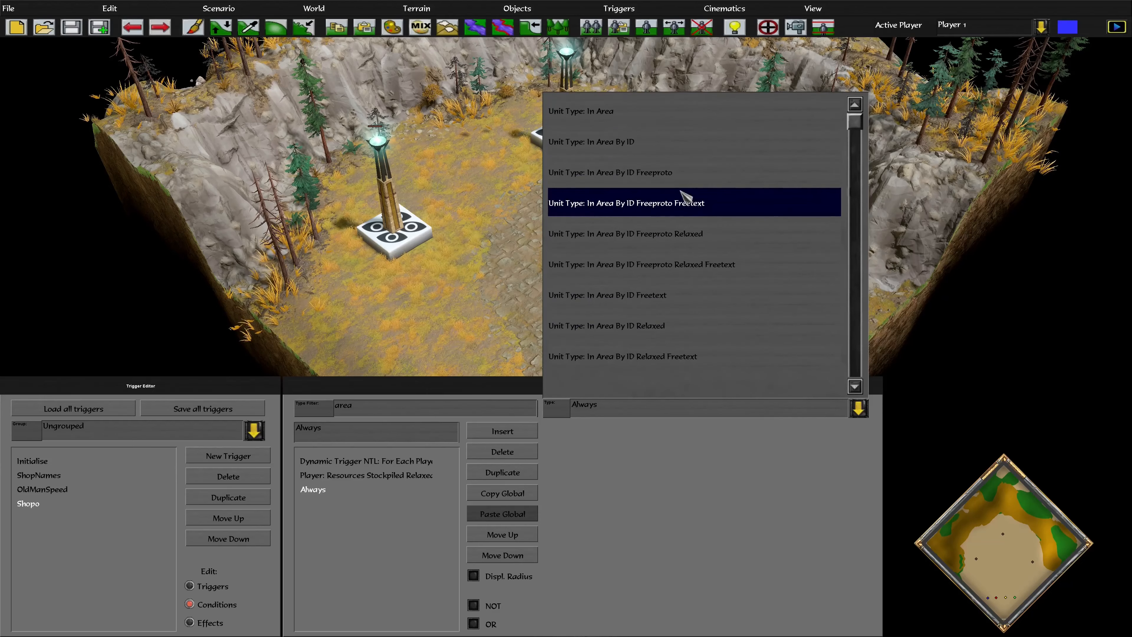
pyautogui.click(664, 122)
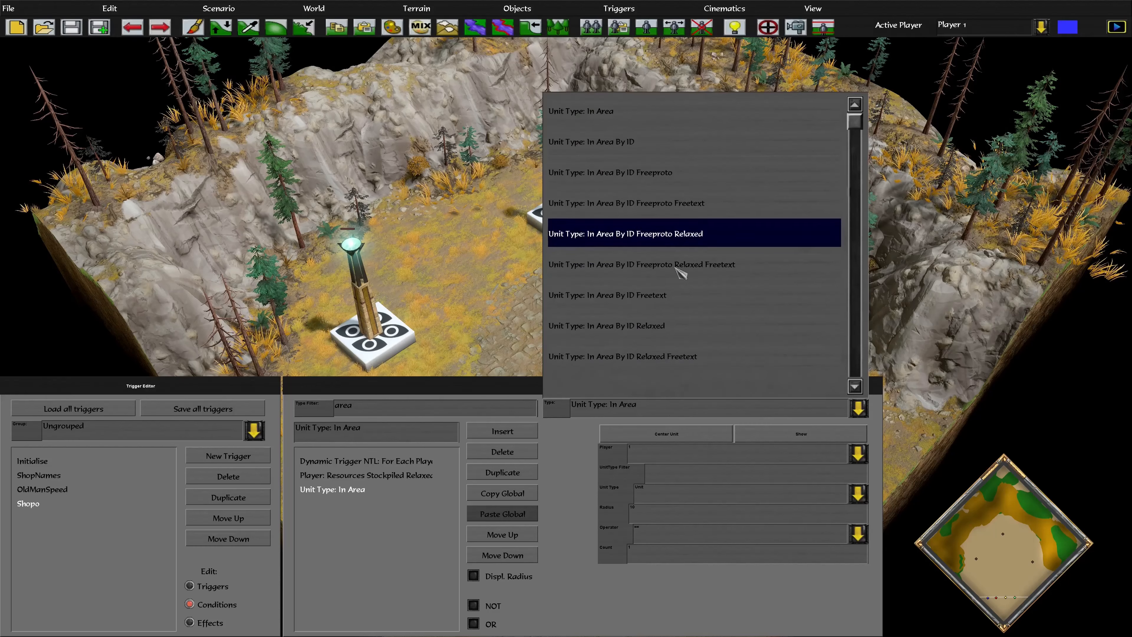
pyautogui.click(687, 328)
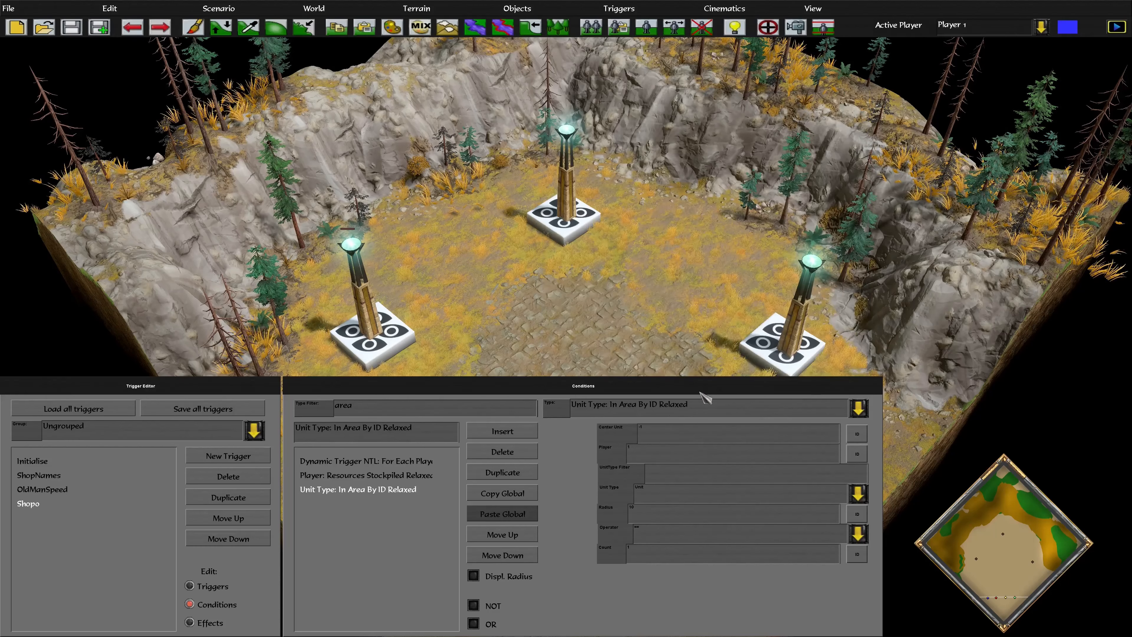
pyautogui.click(699, 406)
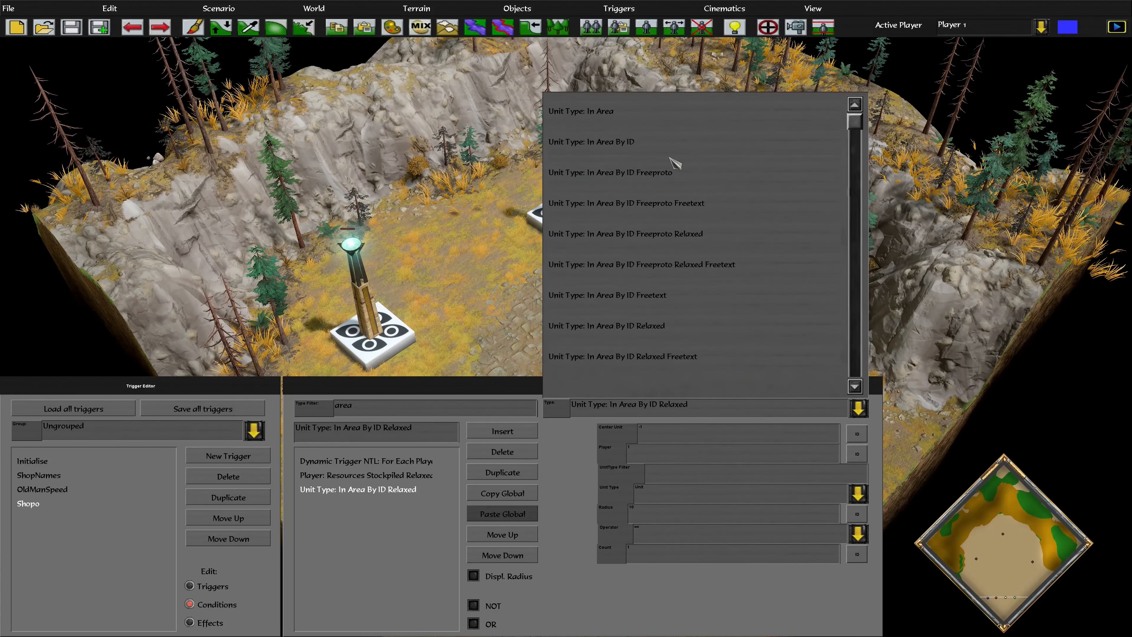
pyautogui.scroll(-3, 680, 152)
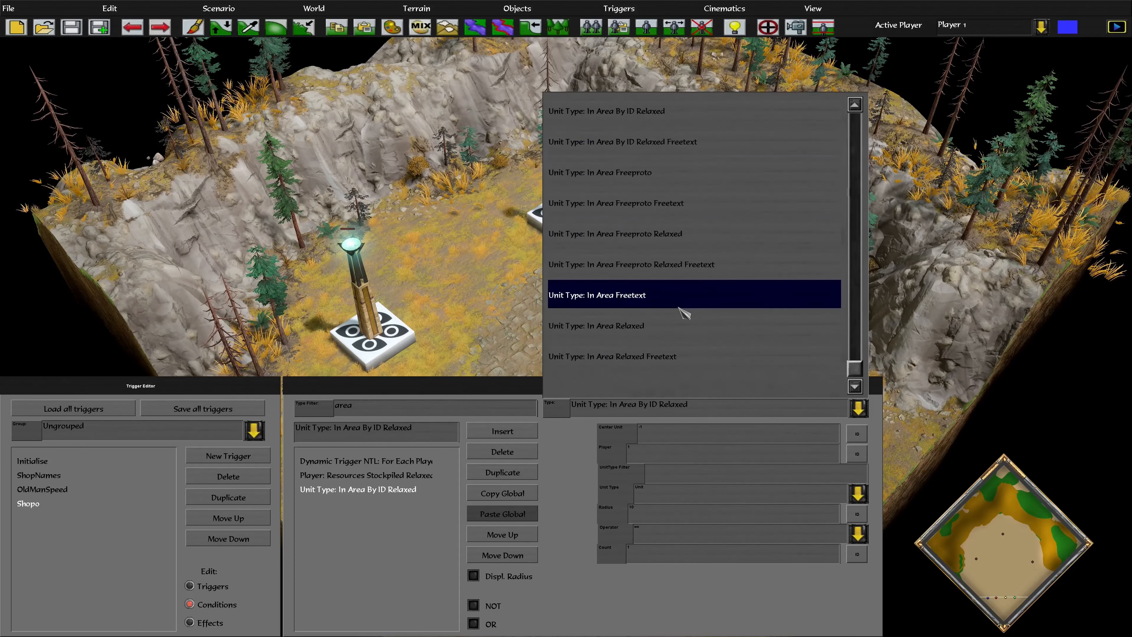
pyautogui.click(664, 325)
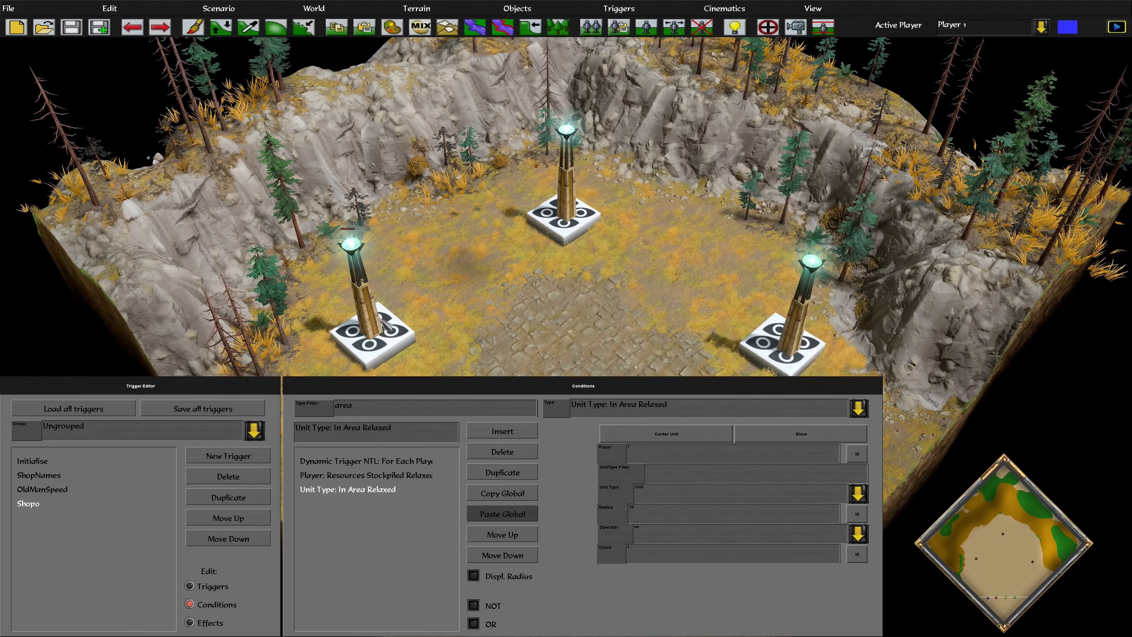
# Step: Center the area condition on the left obelisk, with player p and unit type OldMan
pyautogui.click(764, 444)
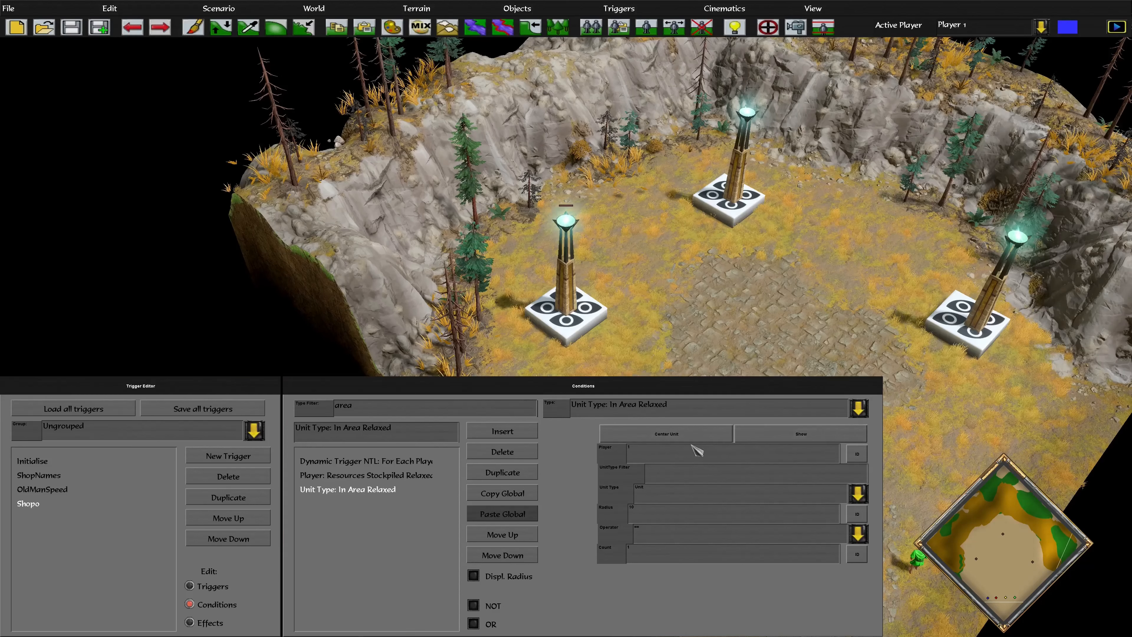
pyautogui.write('p')
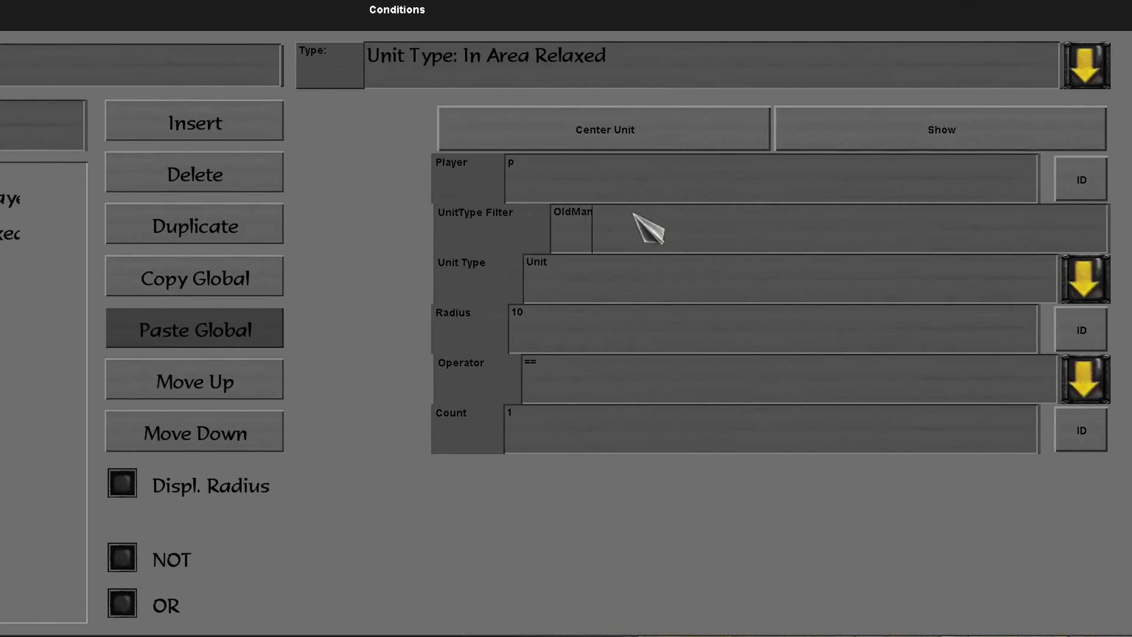
pyautogui.click(561, 281)
pyautogui.click(612, 353)
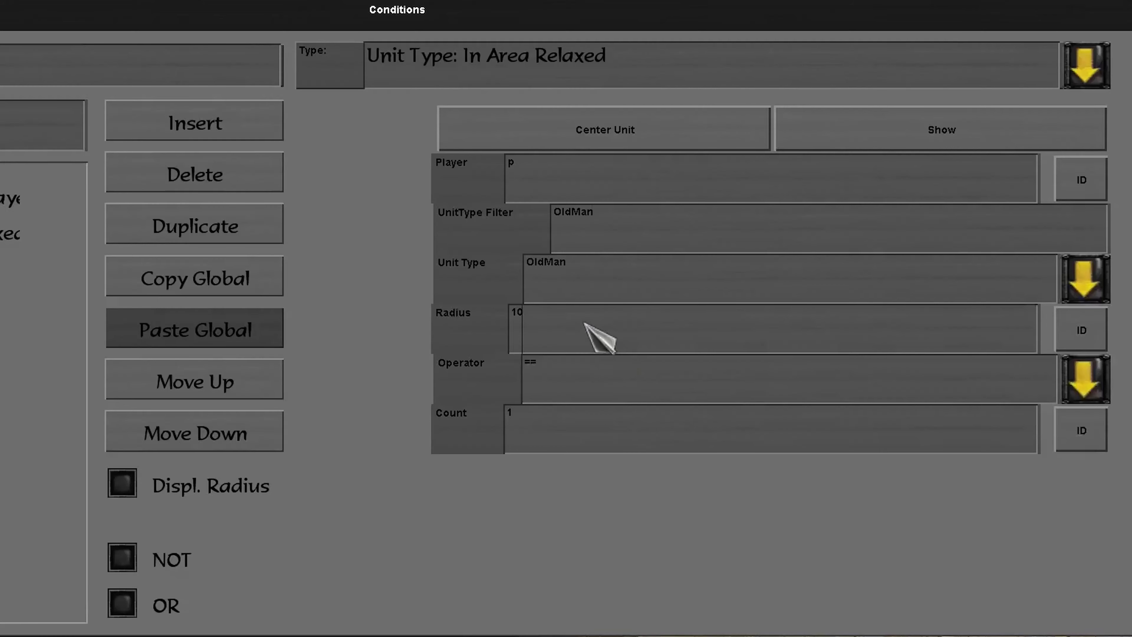
# Step: Turn on the radius display, set the area condition's radius to 5 and choose its comparison operator
pyautogui.click(182, 480)
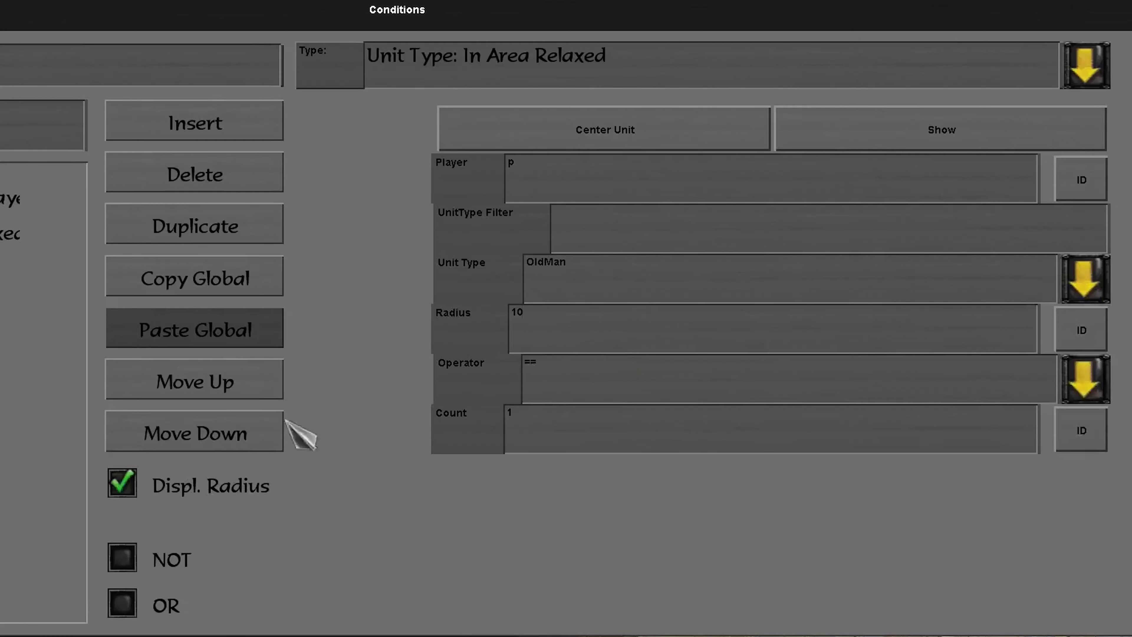
pyautogui.doubleClick(513, 318)
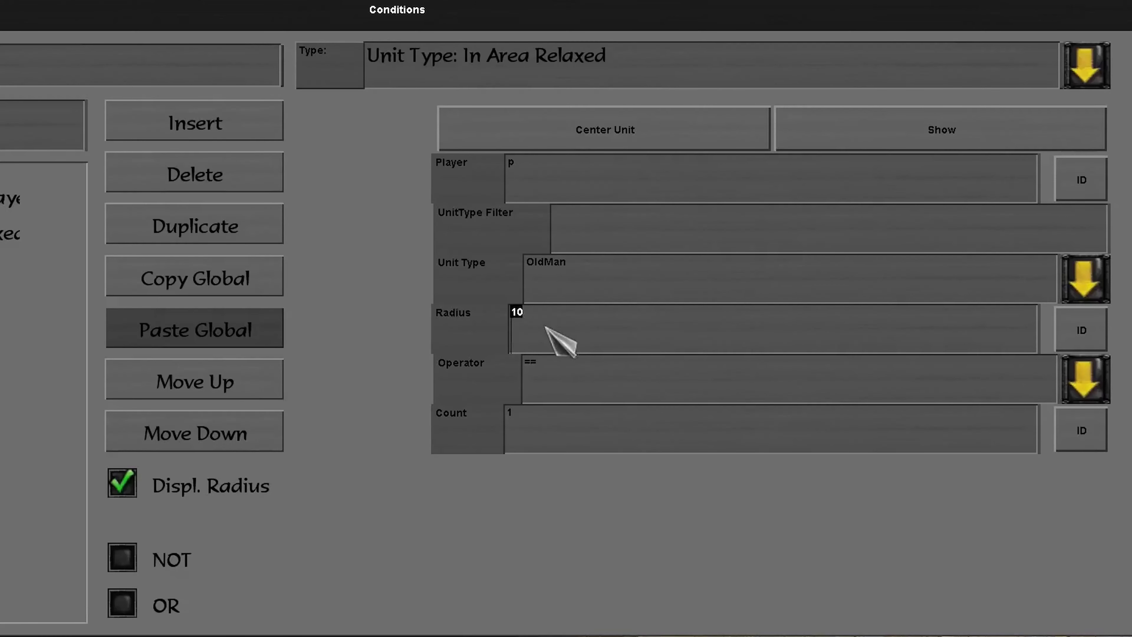
pyautogui.write('5')
pyautogui.click(602, 370)
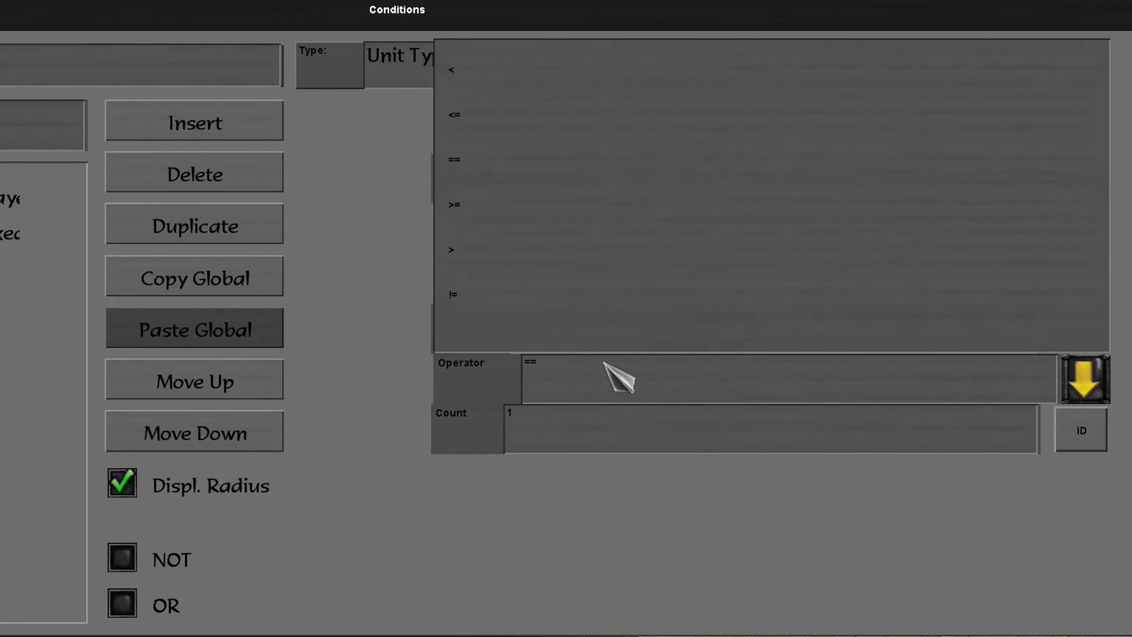
pyautogui.click(602, 369)
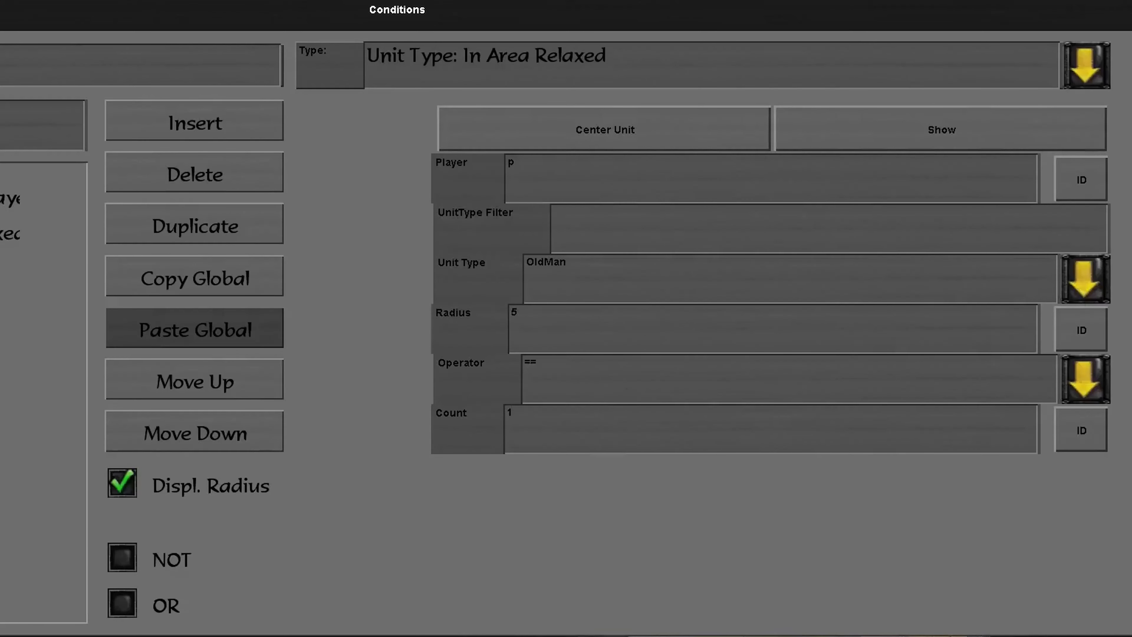
pyautogui.click(121, 483)
pyautogui.click(122, 482)
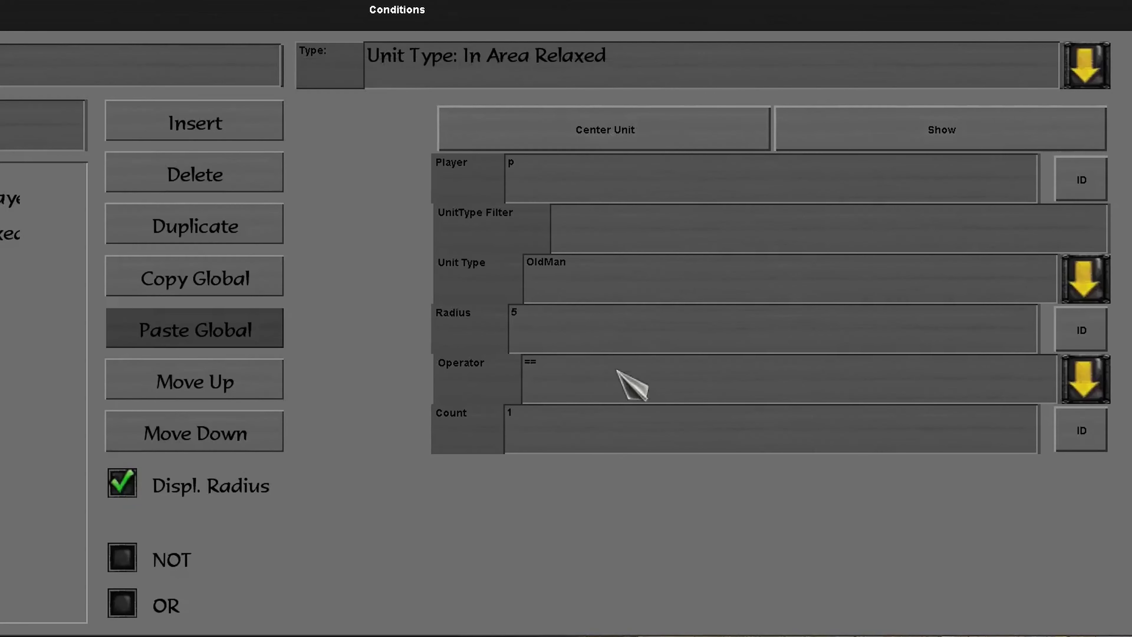
pyautogui.click(630, 383)
pyautogui.click(543, 245)
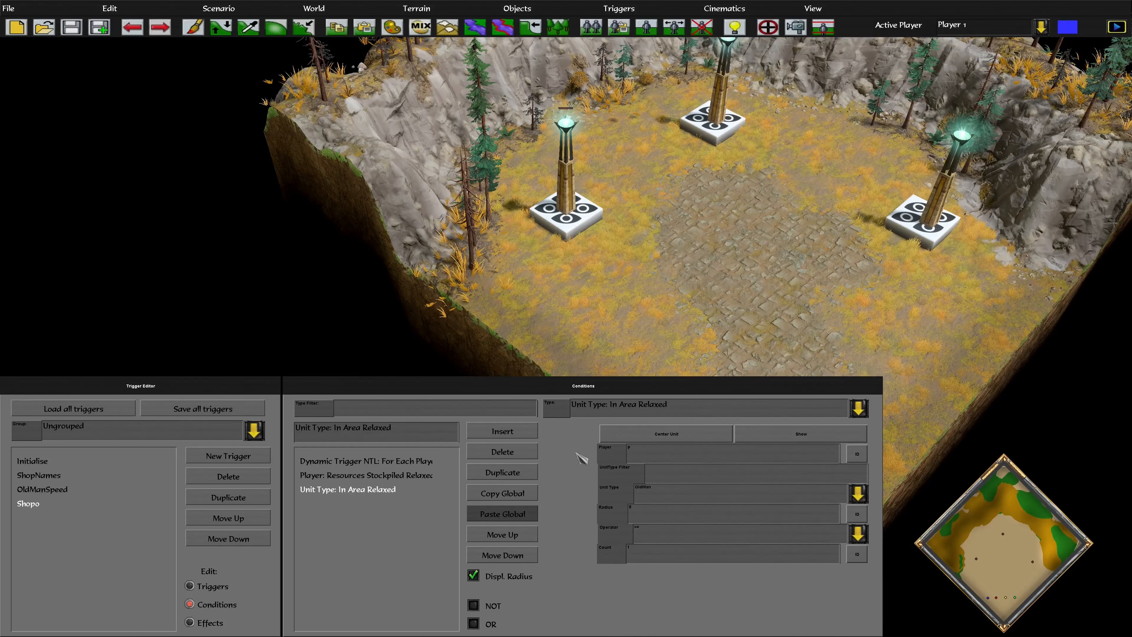
# Step: Insert a fourth condition, filter the types by "timer" and set it to Timer: Seconds with 1 second
pyautogui.click(502, 431)
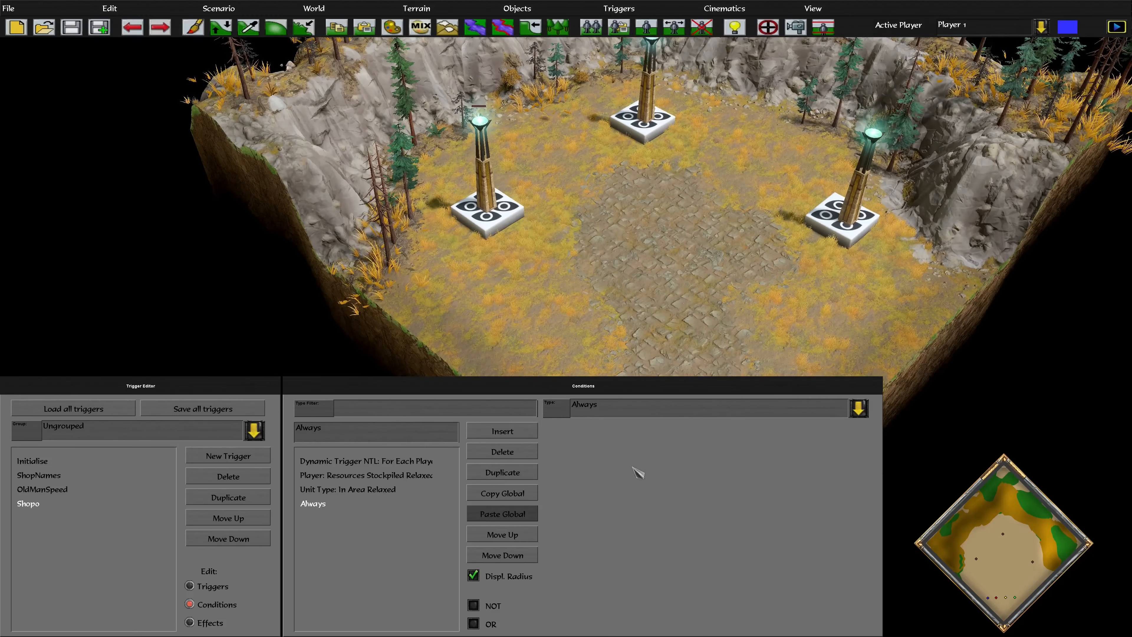
pyautogui.click(624, 412)
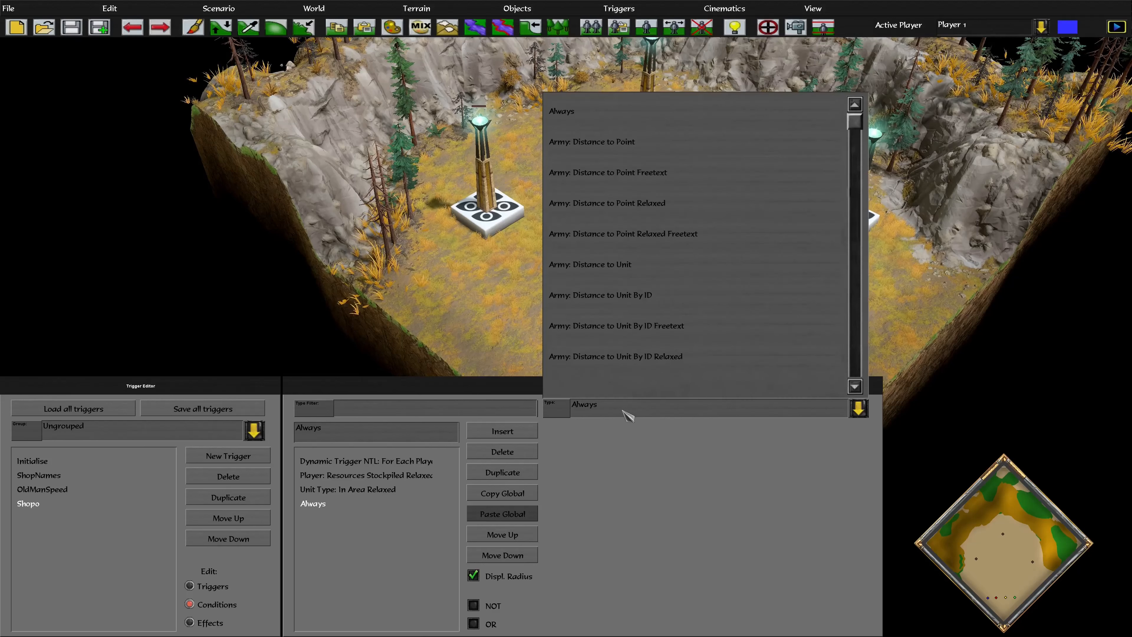
pyautogui.click(622, 411)
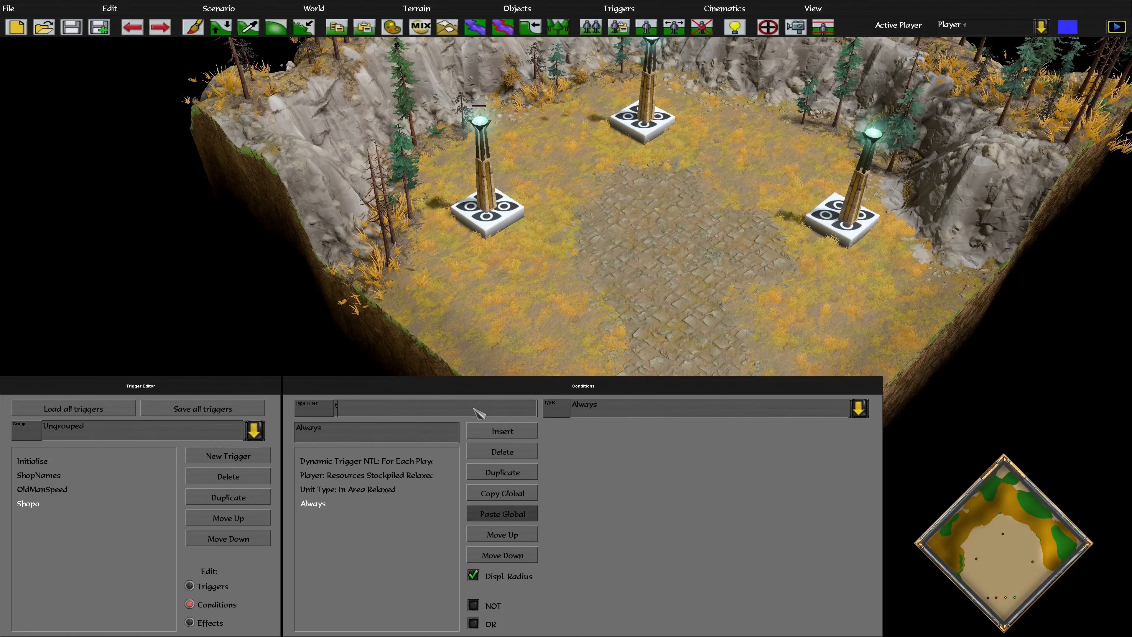
pyautogui.click(654, 418)
pyautogui.click(624, 533)
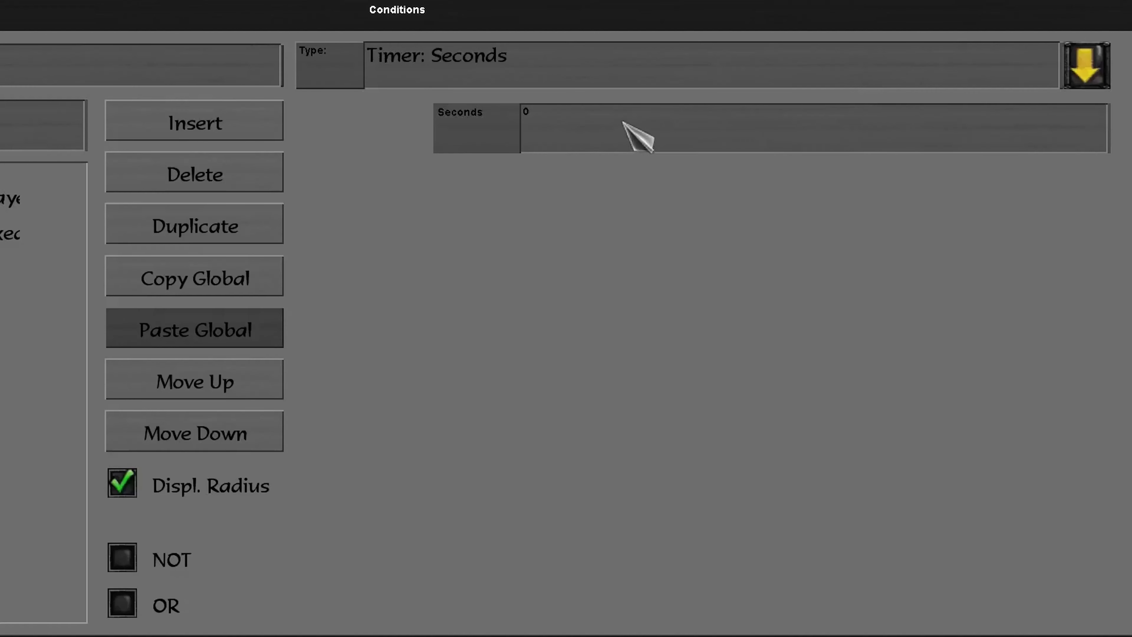
pyautogui.click(518, 113)
pyautogui.write('1')
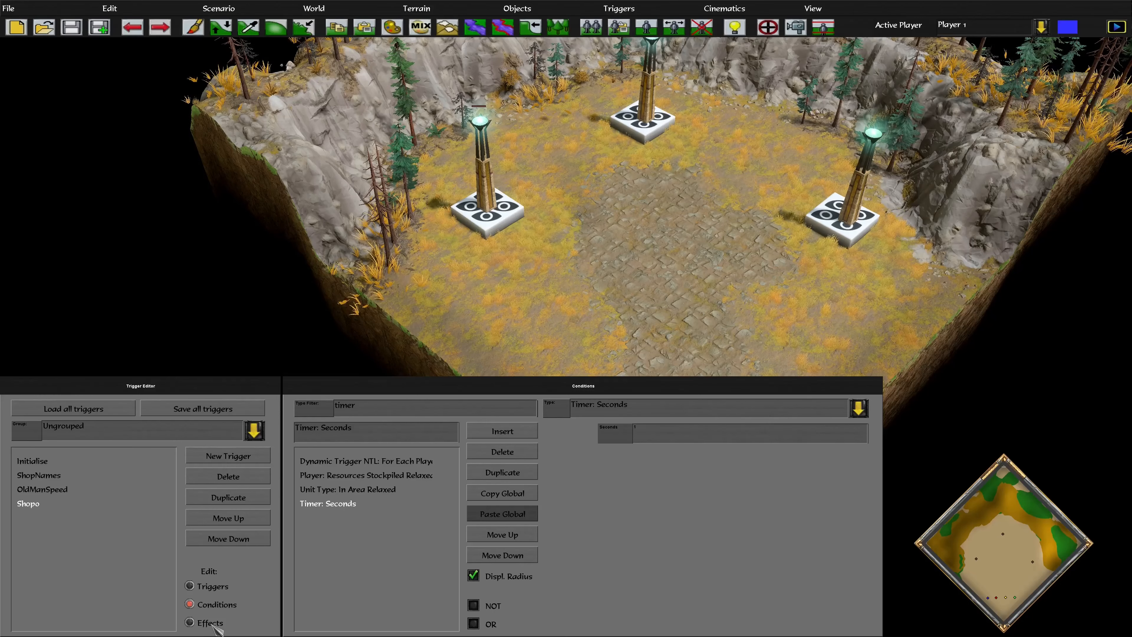
# Step: In the Shopo trigger's effects, filter the types by 'Resource' and set the first effect to Player: Grant Resources Relaxed
pyautogui.click(190, 623)
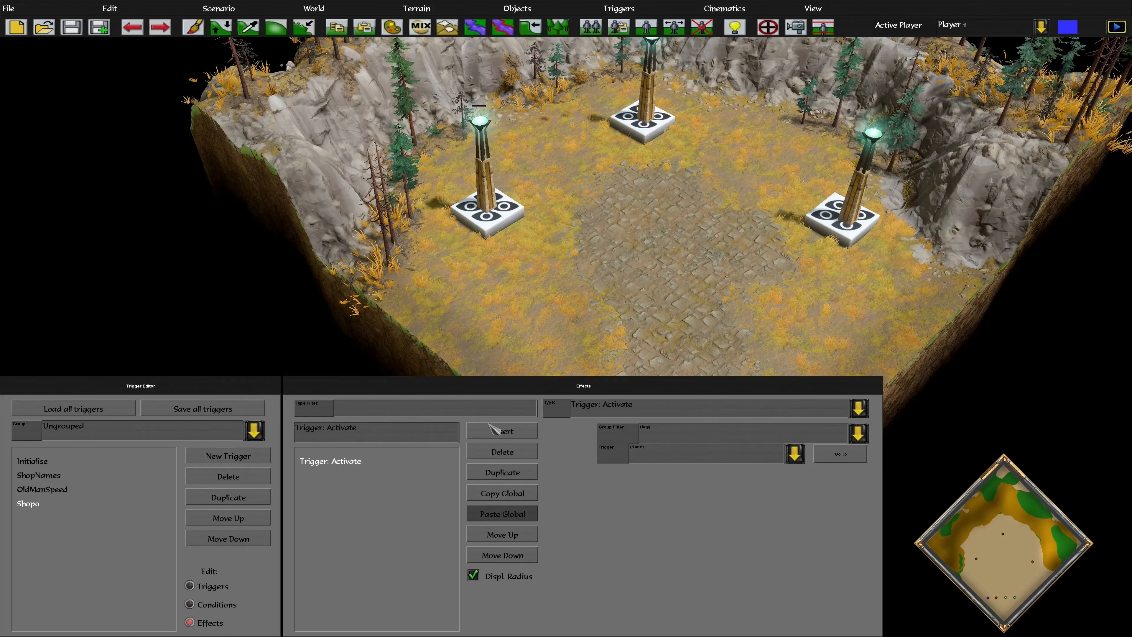
pyautogui.click(658, 414)
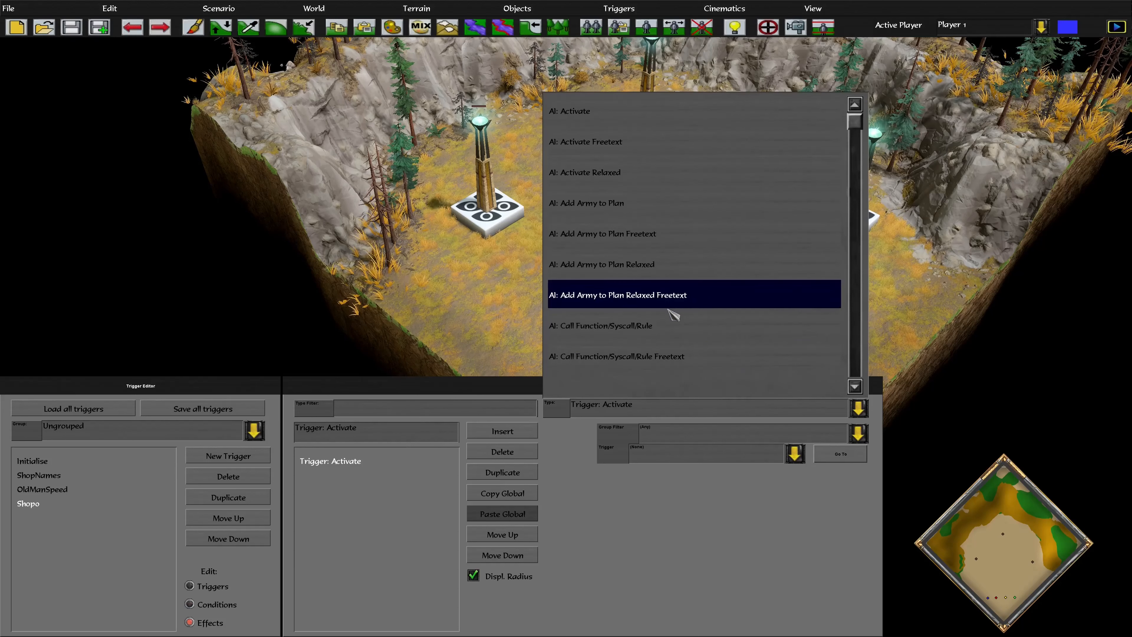
pyautogui.scroll(-10, 675, 308)
pyautogui.click(476, 408)
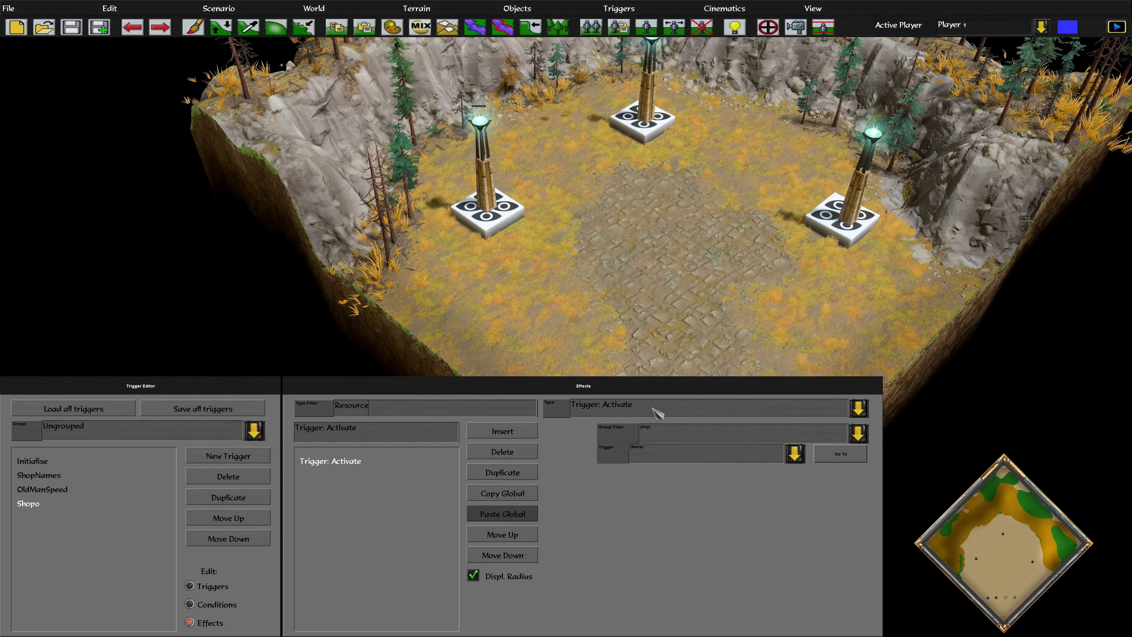
pyautogui.click(659, 414)
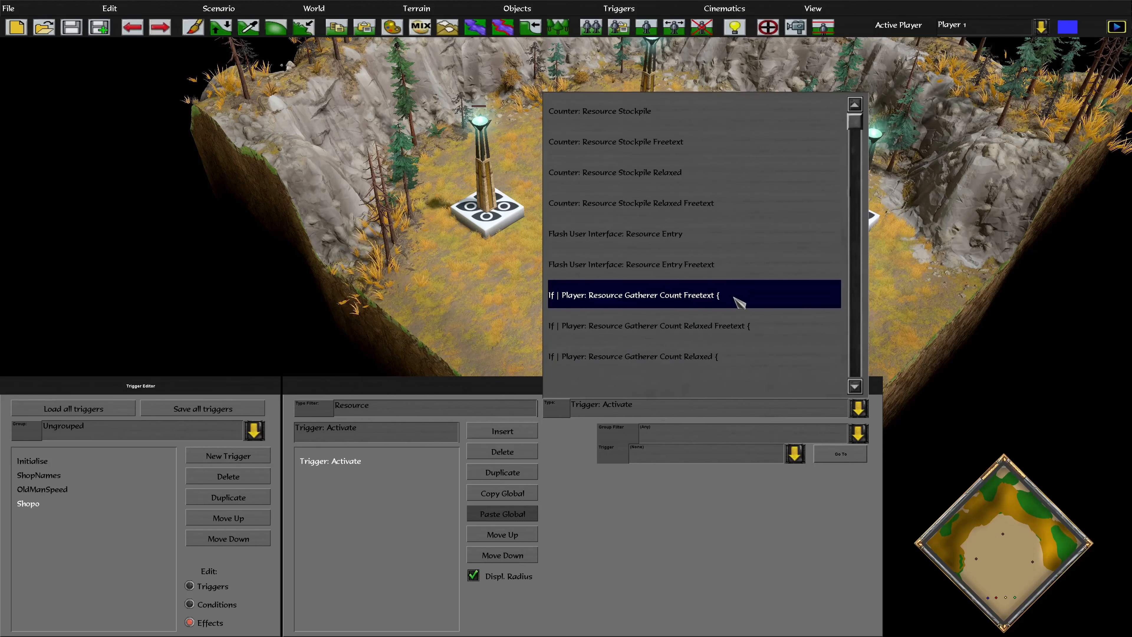
pyautogui.scroll(-5, 713, 312)
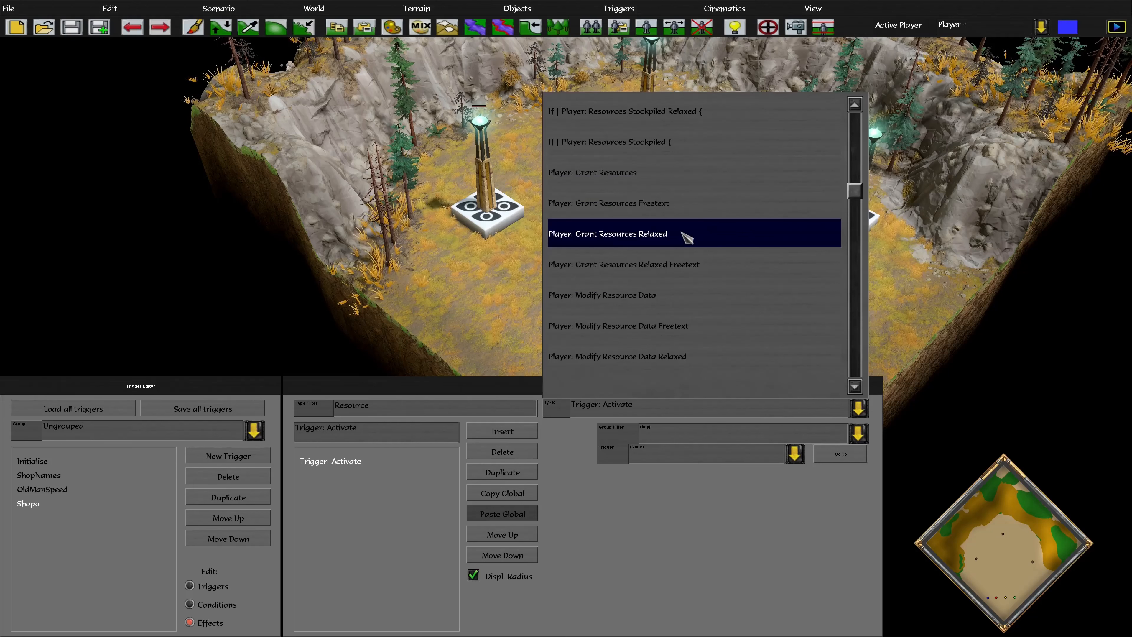
pyautogui.click(687, 238)
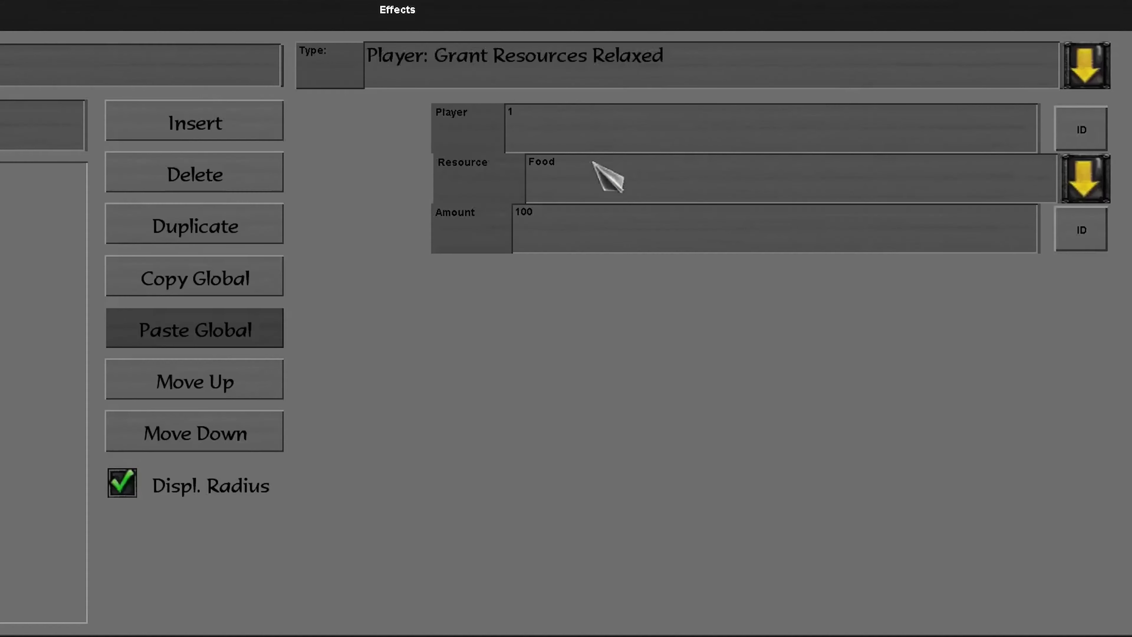
# Step: Configure the grant effect with resource Gold, amount -1 and player p
pyautogui.click(661, 449)
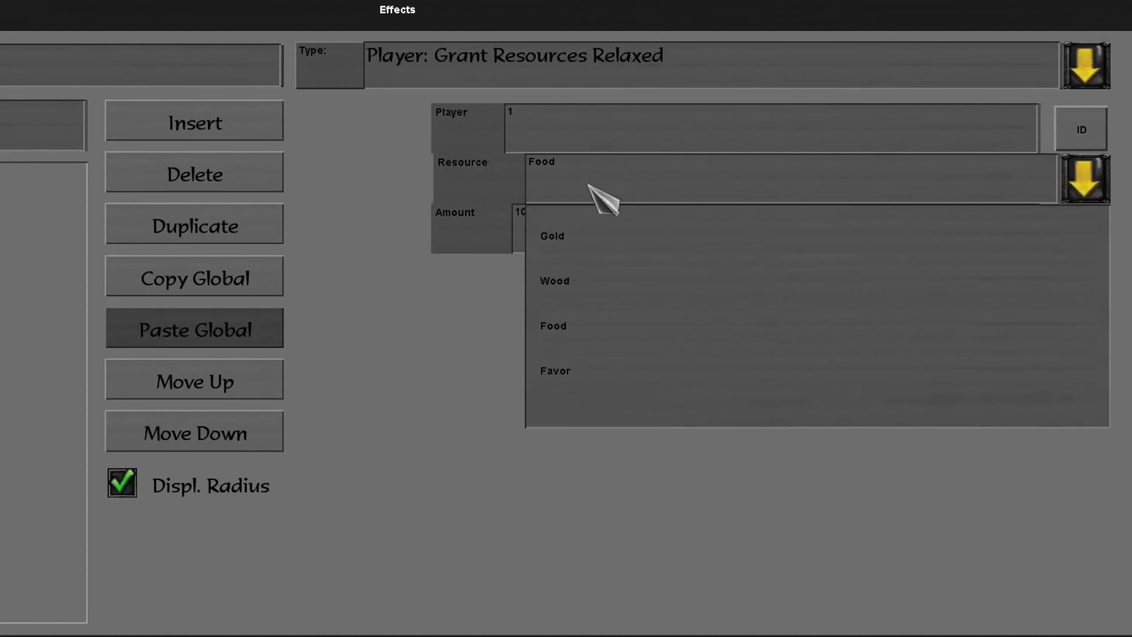
pyautogui.click(655, 474)
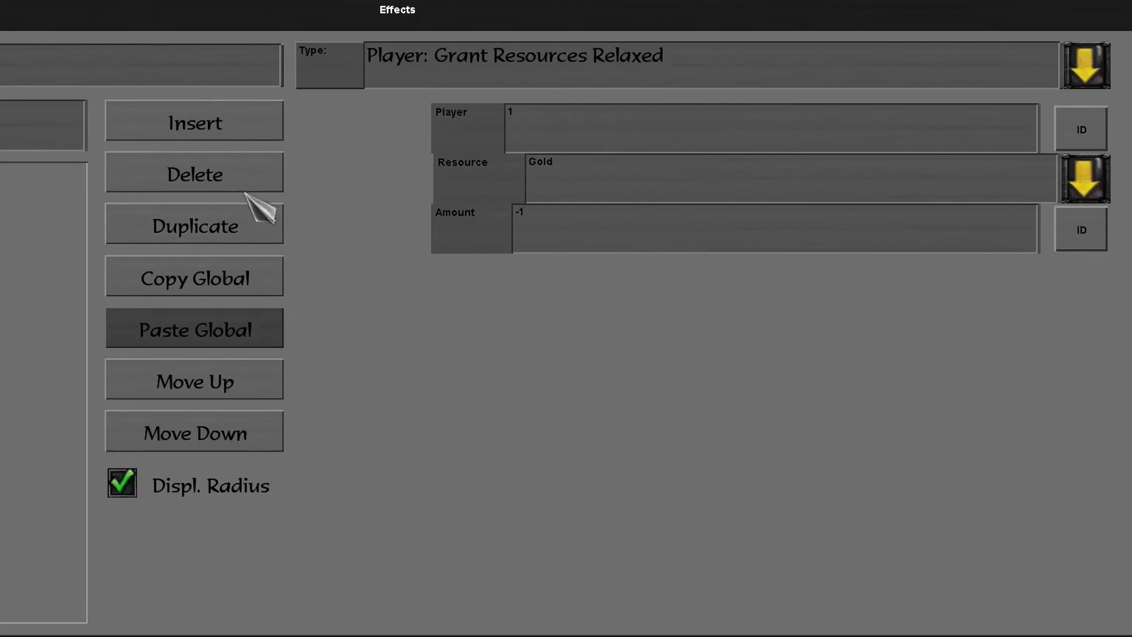
pyautogui.click(485, 113)
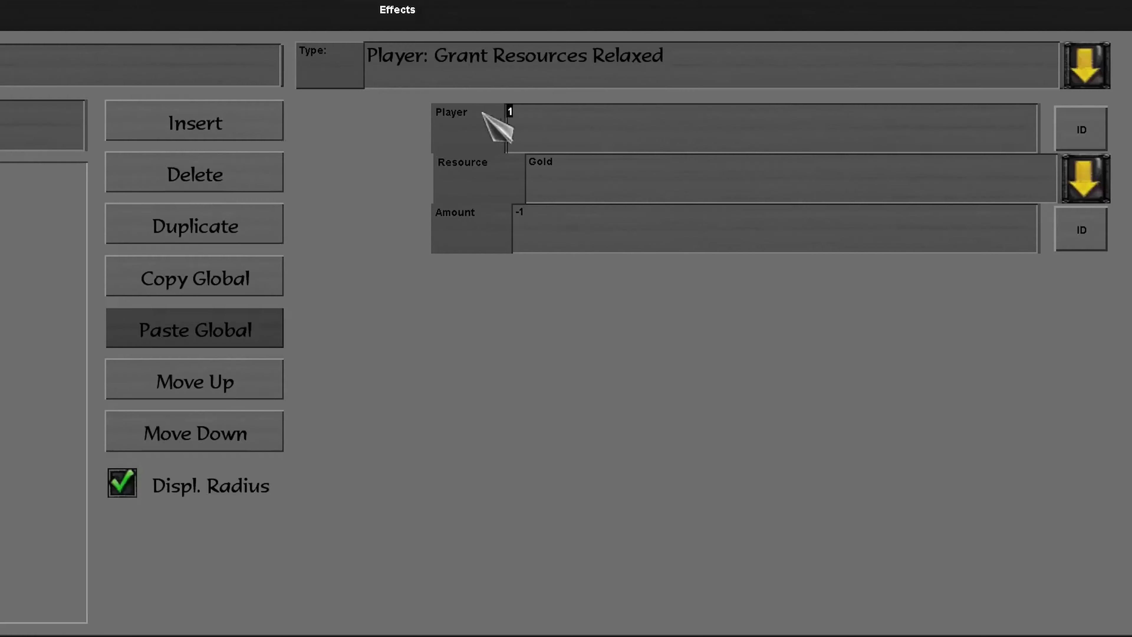
pyautogui.write('p')
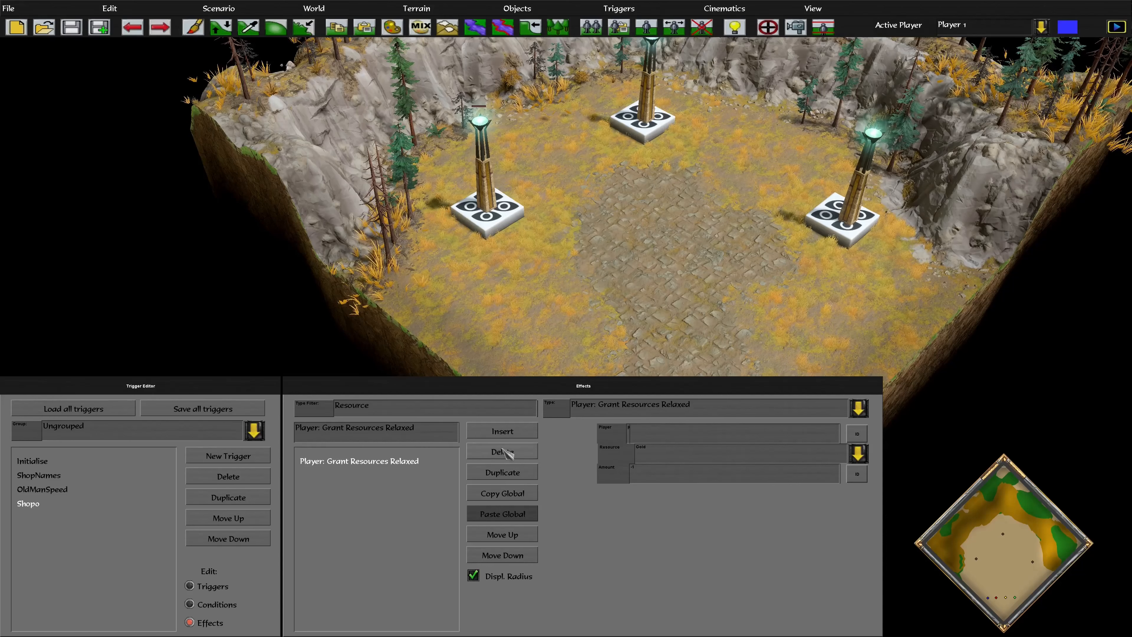
# Step: Insert a second effect and set its type to God Power: Grant to Player Relaxed
pyautogui.click(499, 435)
pyautogui.click(655, 415)
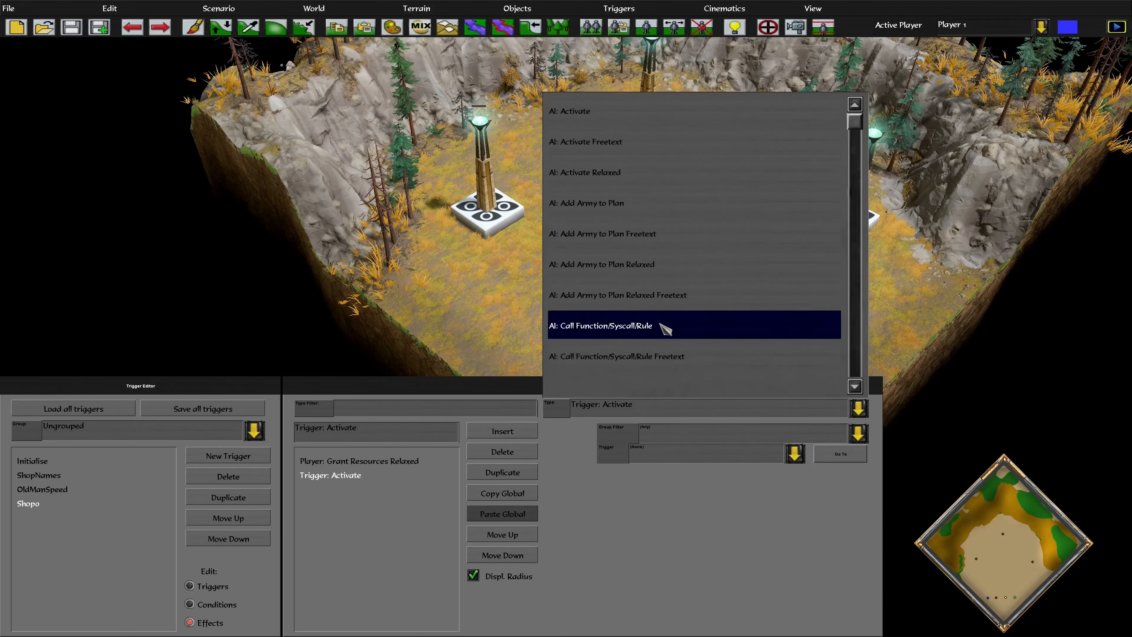
pyautogui.scroll(-10, 666, 312)
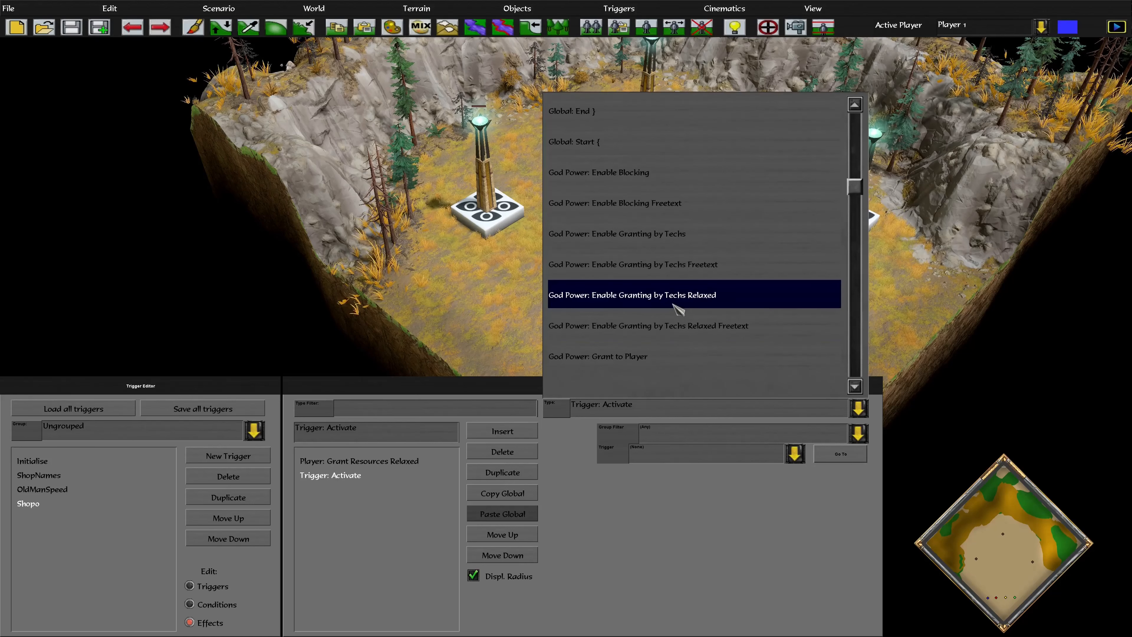
pyautogui.scroll(-1, 662, 267)
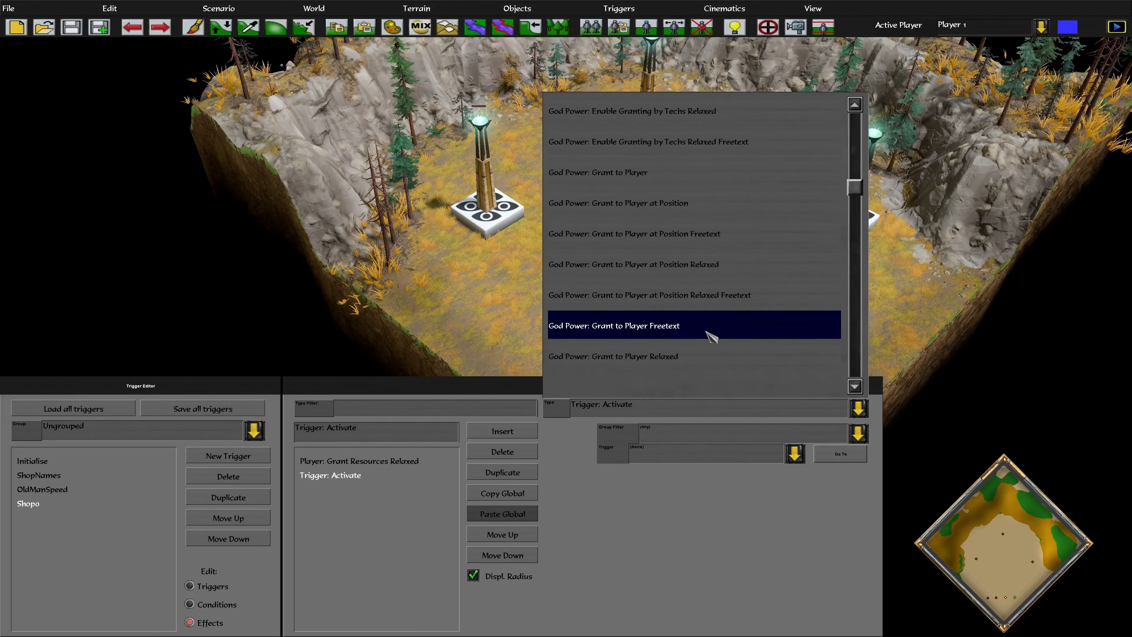
pyautogui.scroll(-1, 710, 334)
pyautogui.click(708, 354)
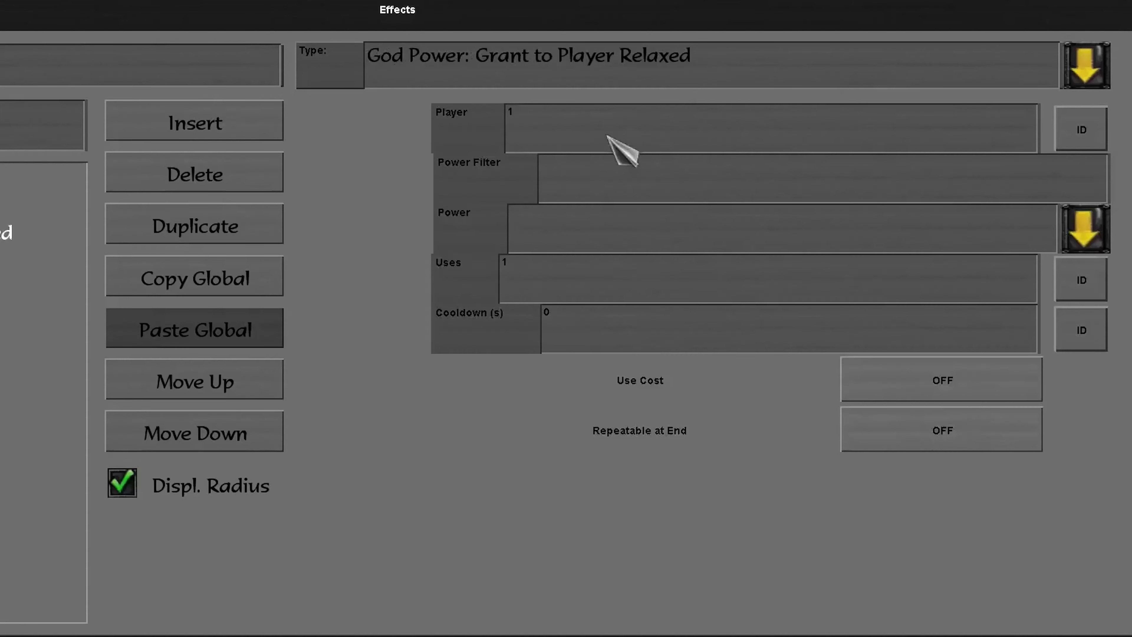
# Step: Set the god power effect's player to p, filter the powers by 'bronze' and choose Bronze
pyautogui.write('p')
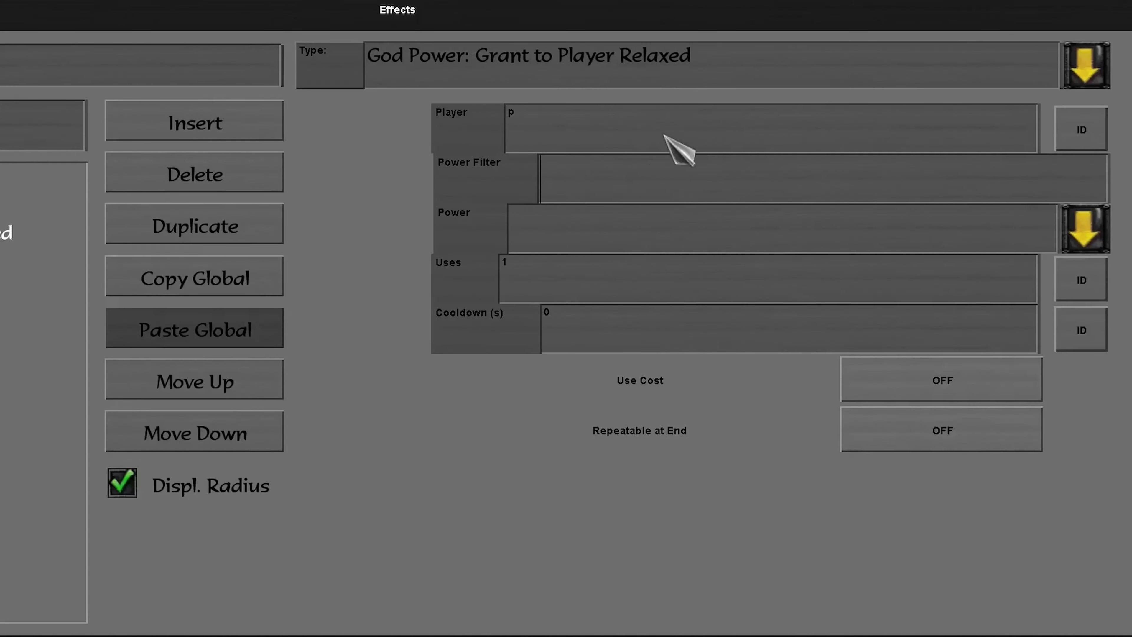
pyautogui.write('bronze')
pyautogui.click(601, 228)
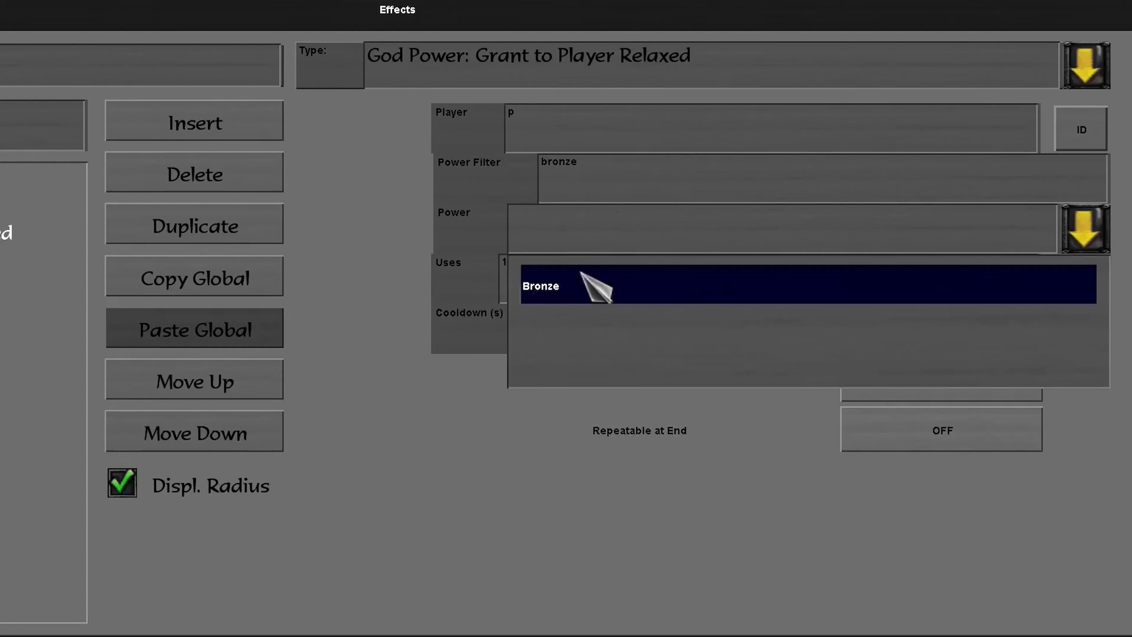
pyautogui.click(582, 286)
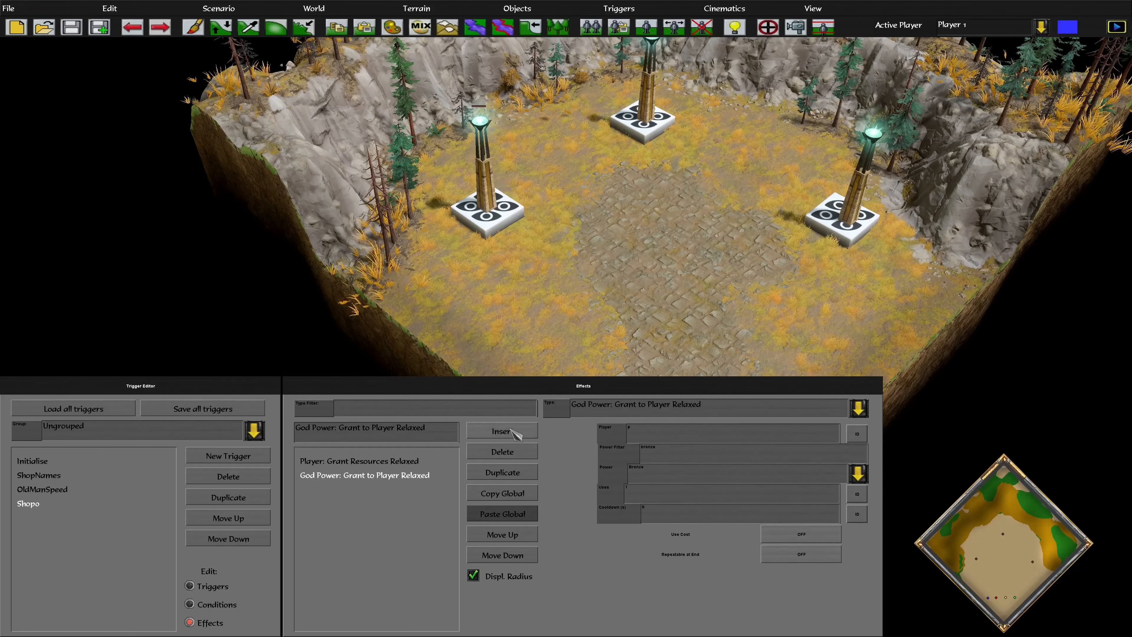
# Step: Insert a third effect and filter the effect types by 'send chat'
pyautogui.click(223, 128)
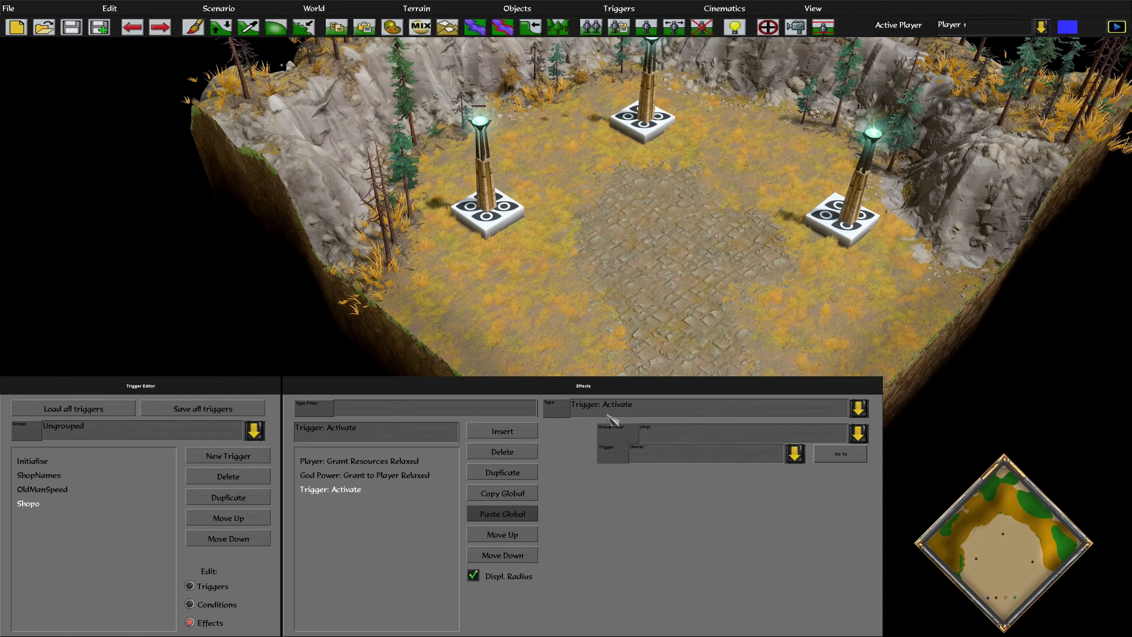
pyautogui.click(638, 411)
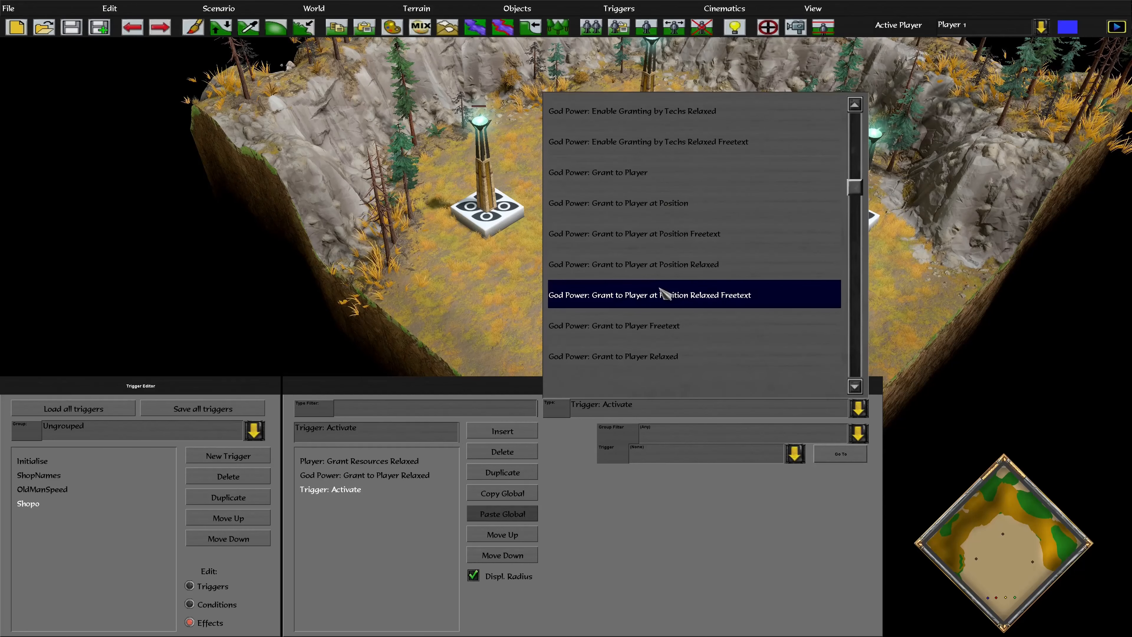
pyautogui.scroll(-10, 664, 295)
pyautogui.click(451, 414)
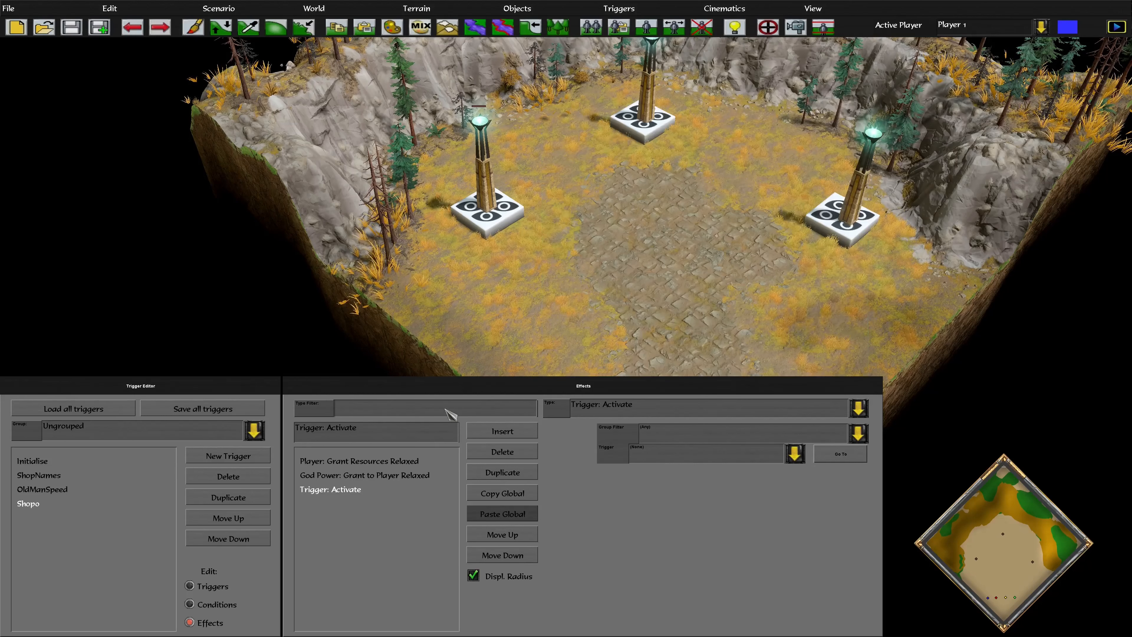
pyautogui.write('chat sen')
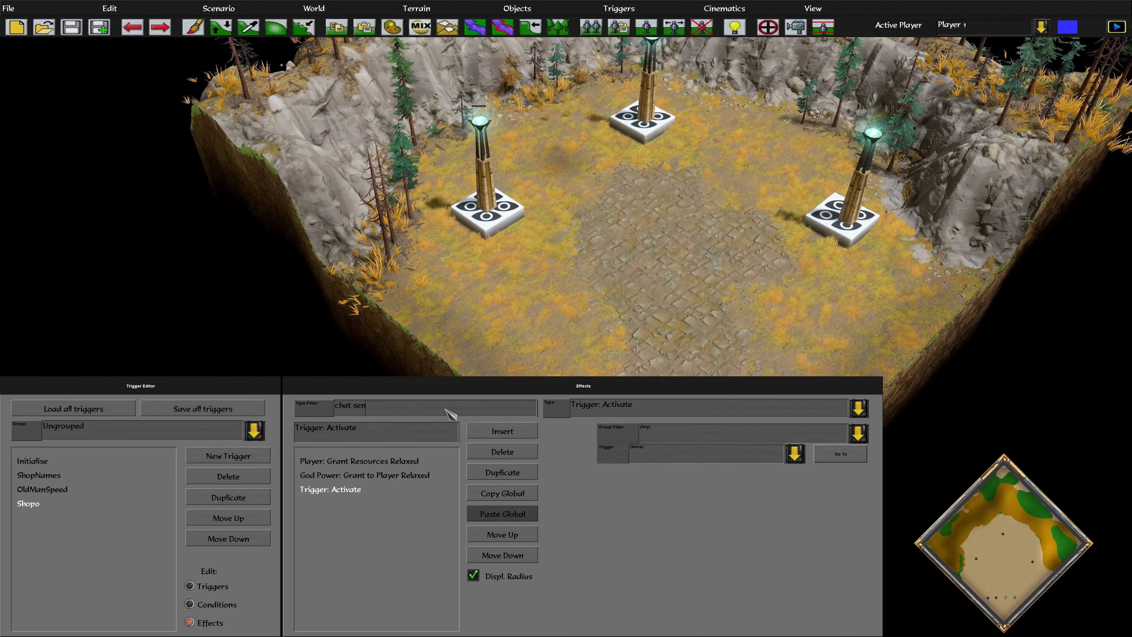
pyautogui.write('d')
pyautogui.click(662, 412)
pyautogui.moveTo(401, 406); pyautogui.dragTo(328, 401)
pyautogui.write('send ch')
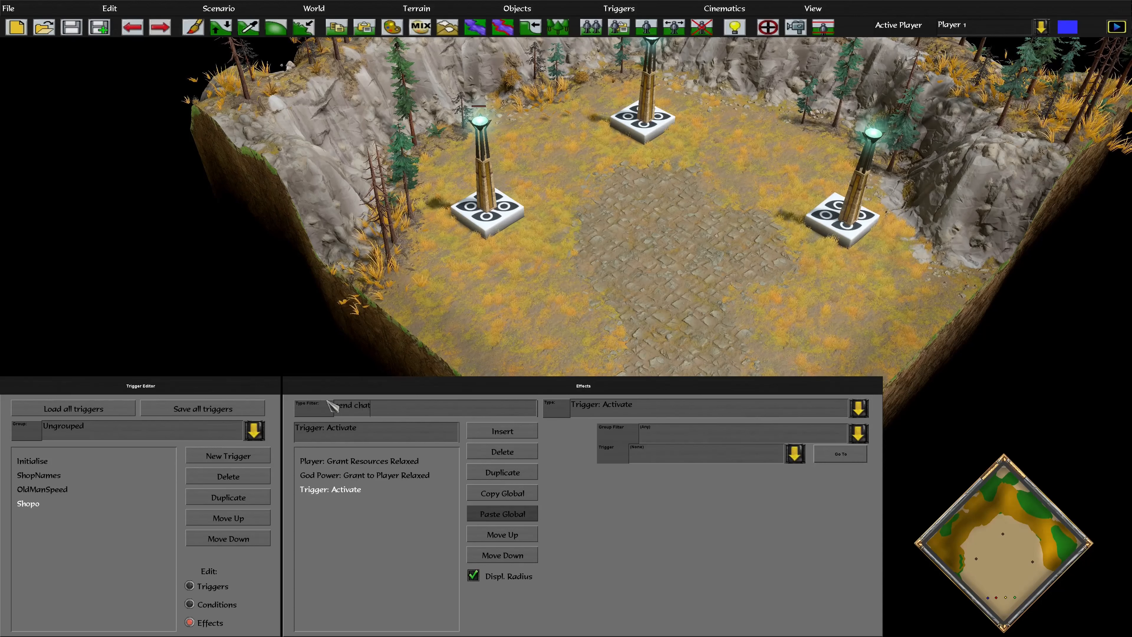
# Step: Set the third effect's type to Chat: Send Chat to Player Relaxed
pyautogui.click(659, 408)
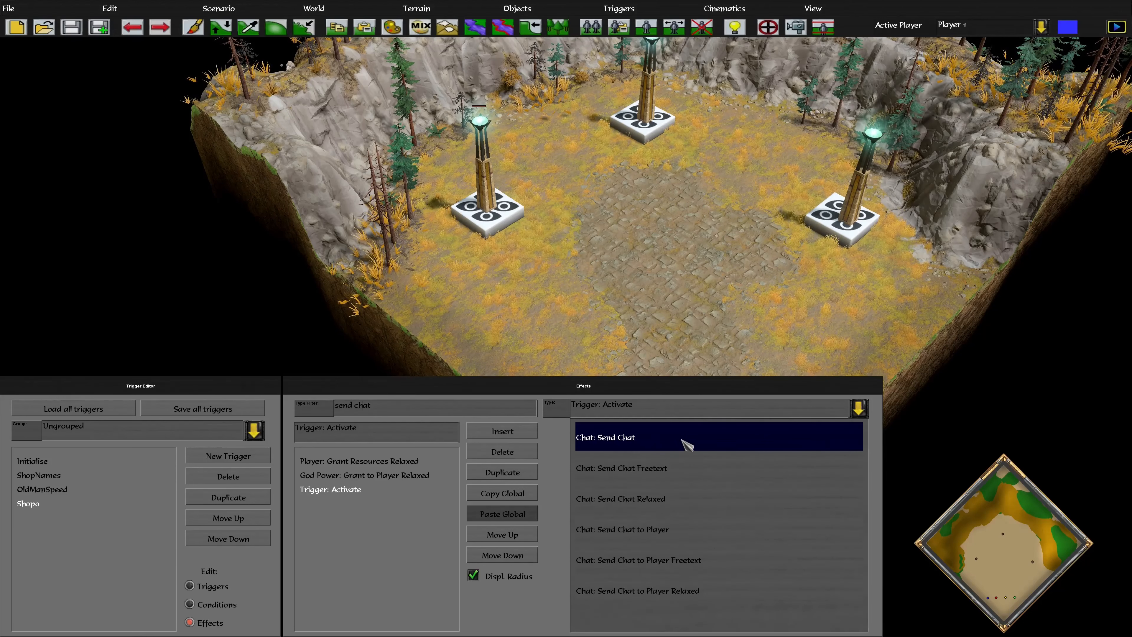
pyautogui.click(676, 500)
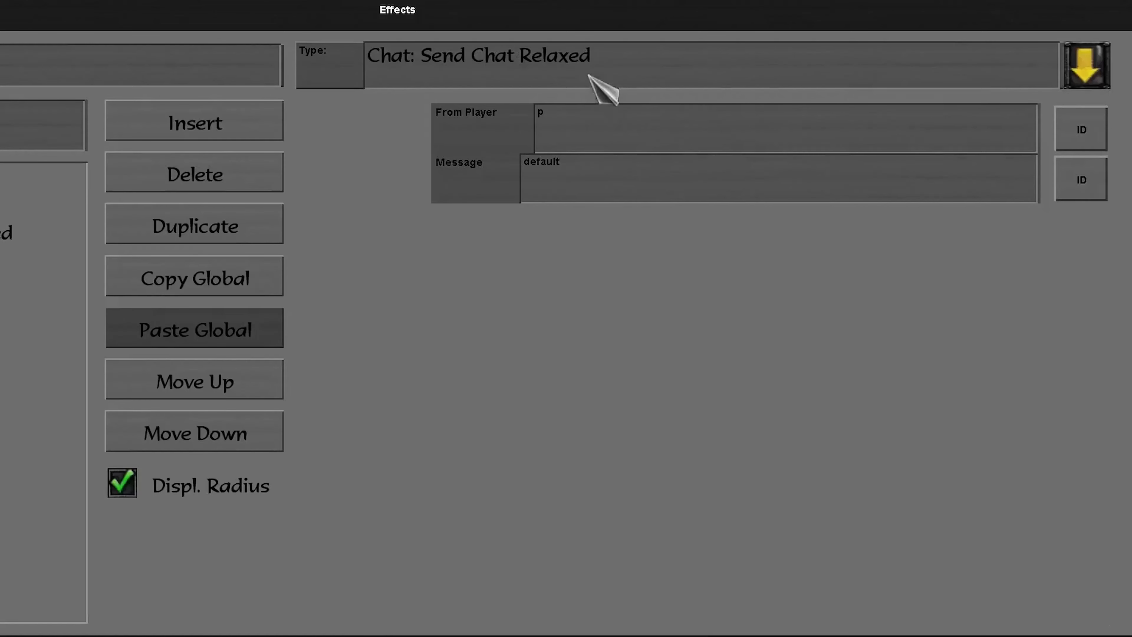
pyautogui.click(591, 50)
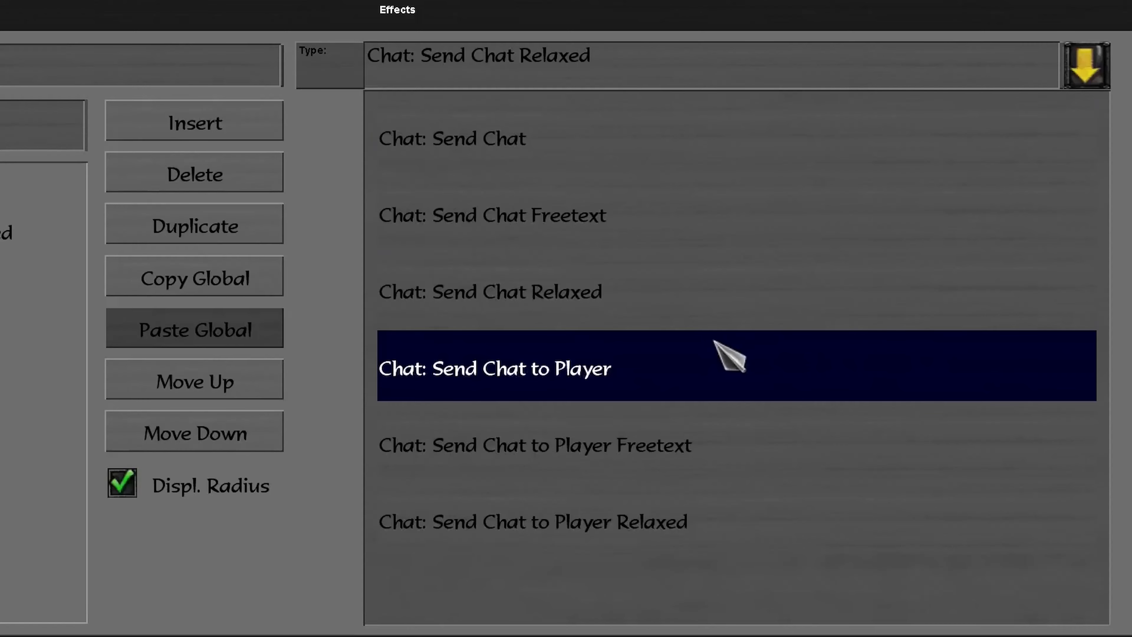
pyautogui.click(728, 367)
pyautogui.click(615, 136)
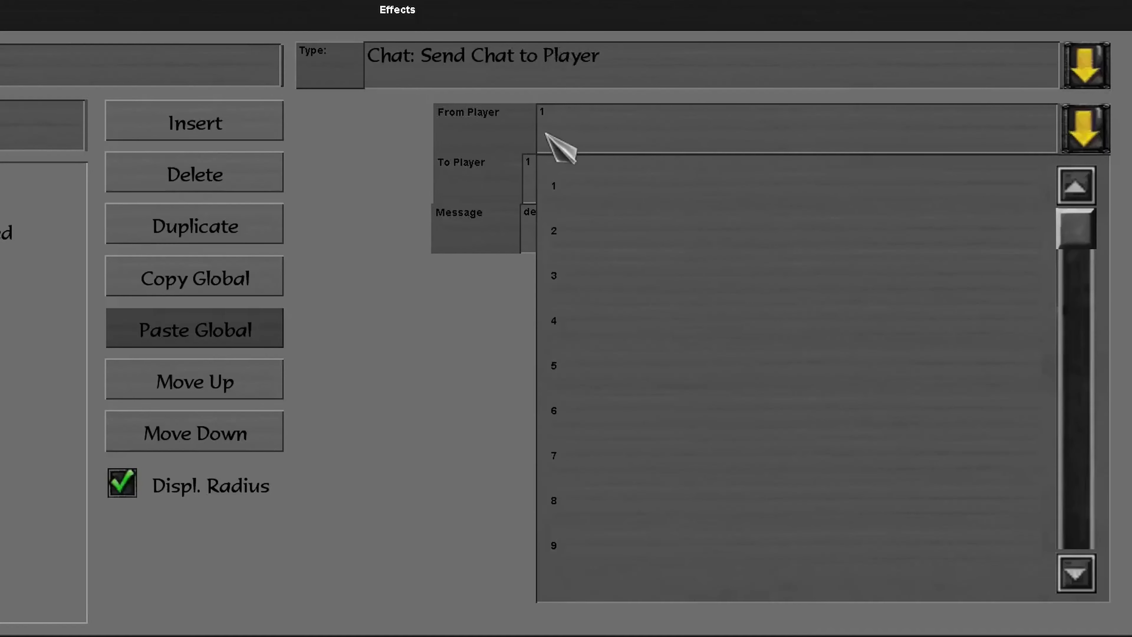
pyautogui.click(640, 78)
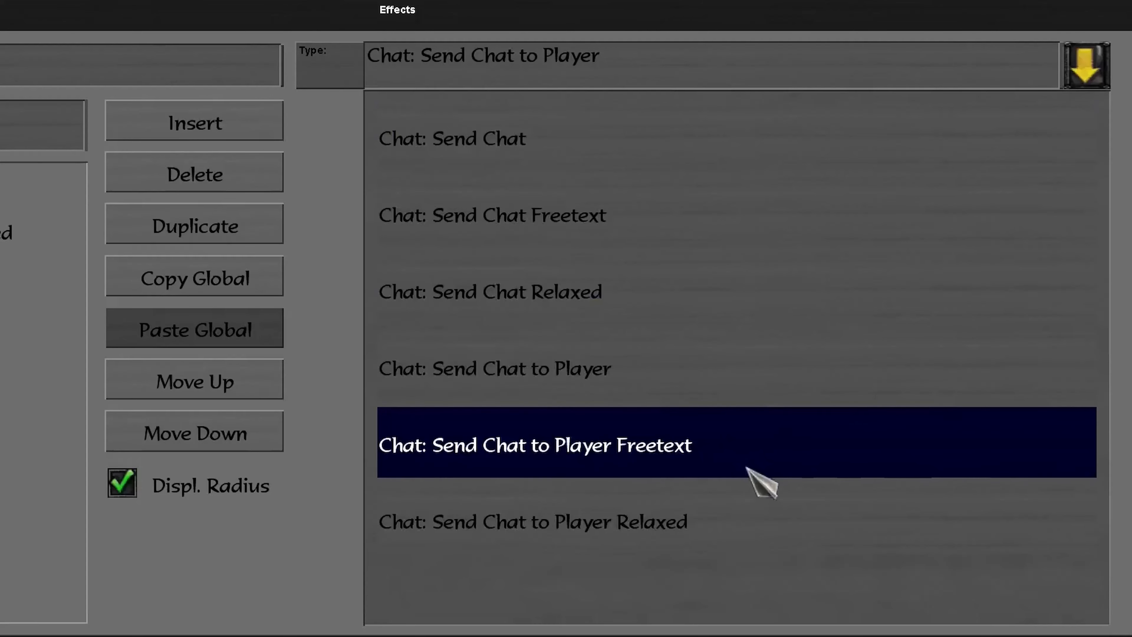
pyautogui.click(739, 523)
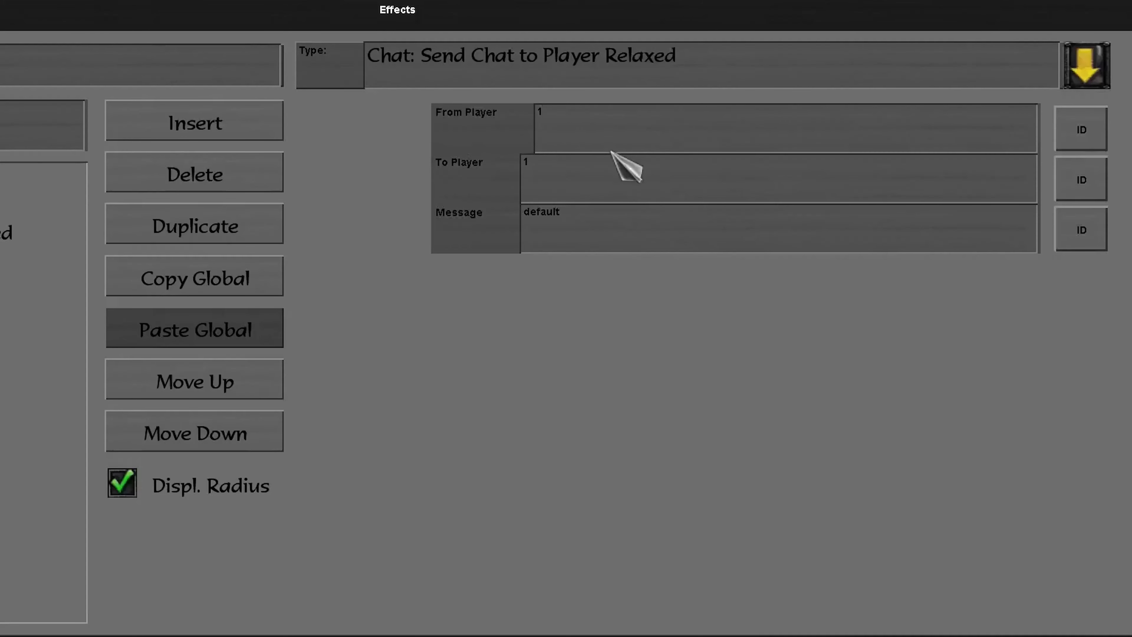
# Step: Set the chat effect's sending and receiving player to p and its message to 'Bronze bought'
pyautogui.write('p')
pyautogui.click(596, 189)
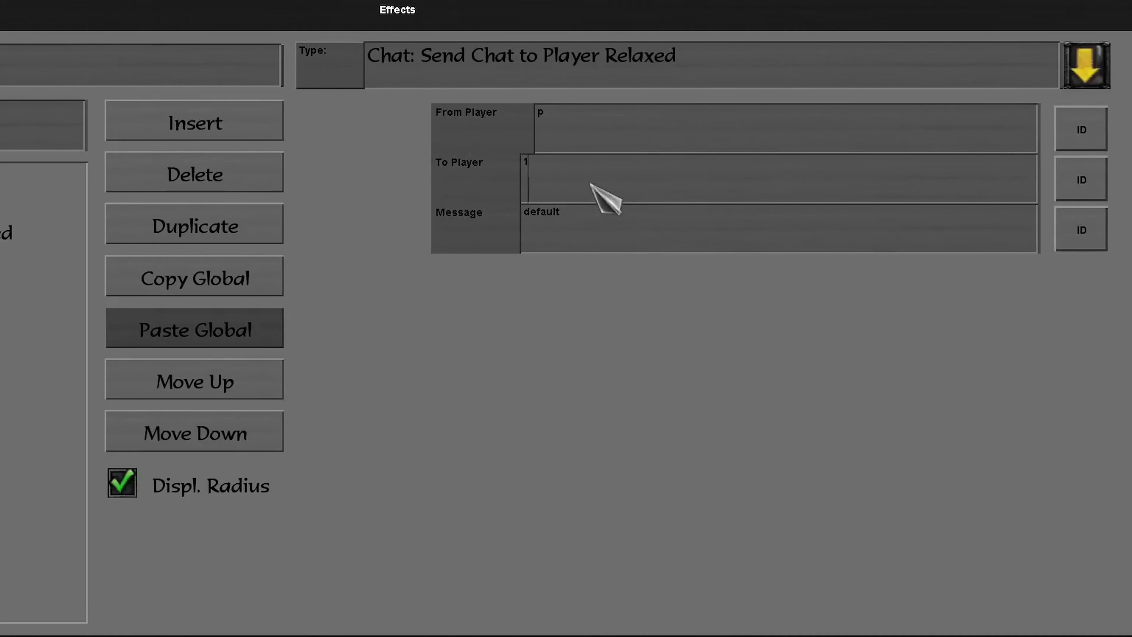
pyautogui.click(675, 215)
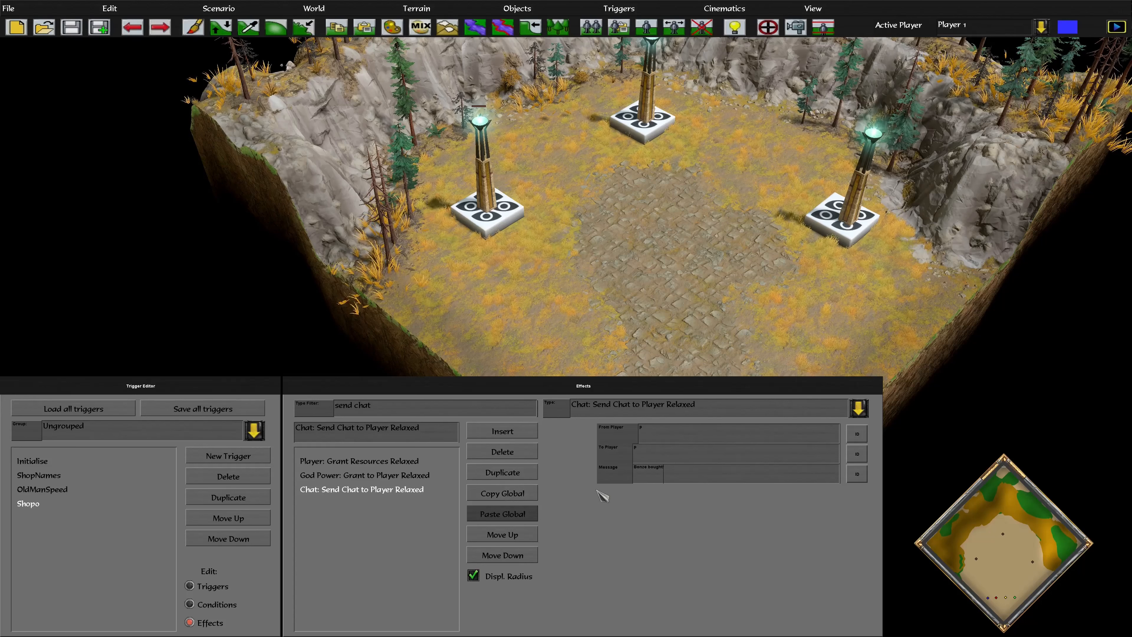
# Step: Insert a fourth effect, filter the types by 'dynamic' and set it to Dynamic Trigger NTL: For Each Player End
pyautogui.click(523, 432)
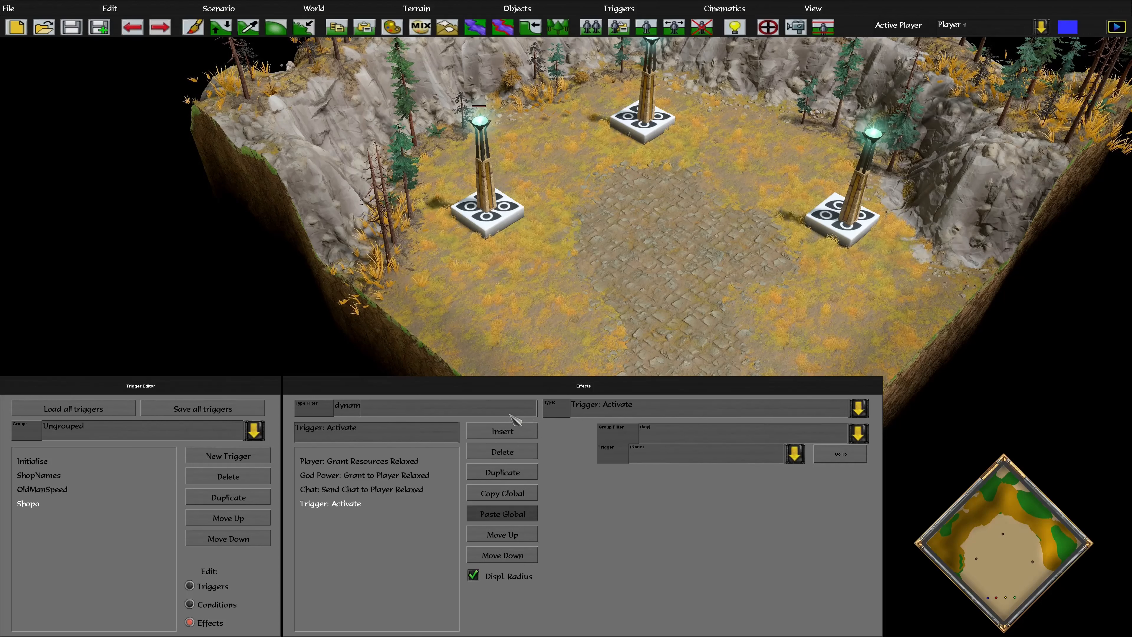
pyautogui.click(626, 404)
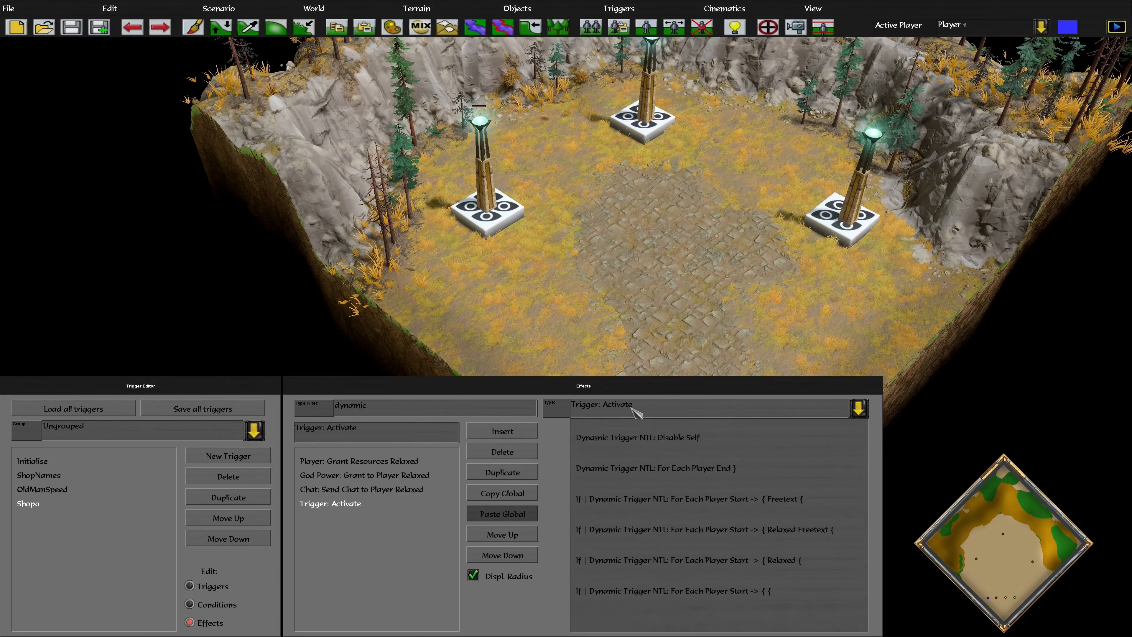
pyautogui.click(753, 478)
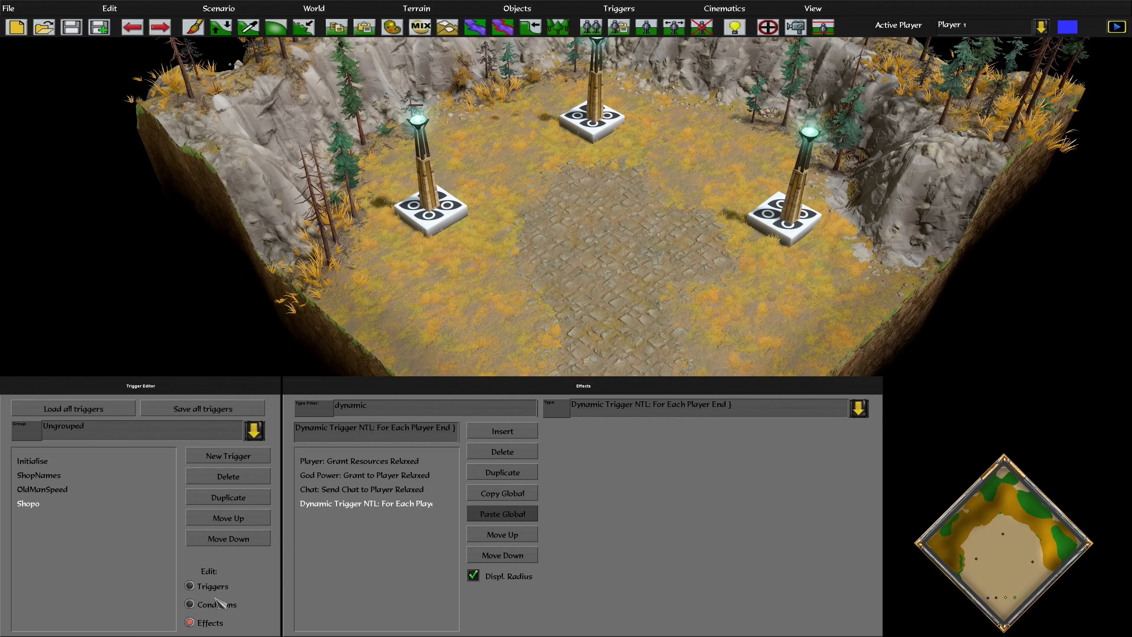
# Step: Review the Shopo trigger's general settings and return to its conditions
pyautogui.click(190, 587)
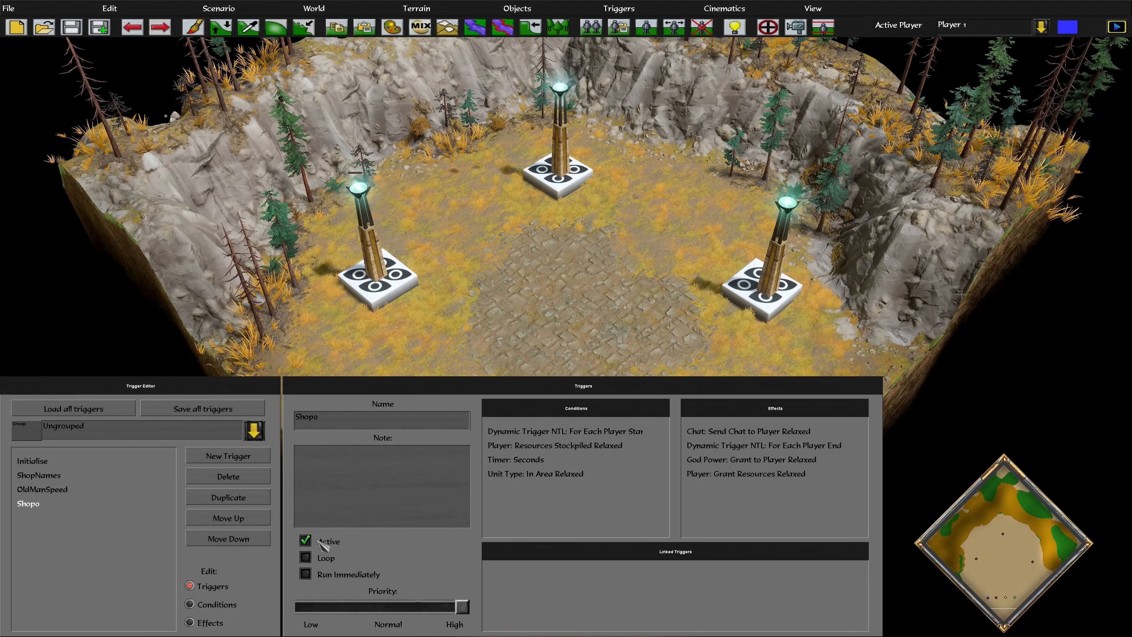
pyautogui.click(190, 604)
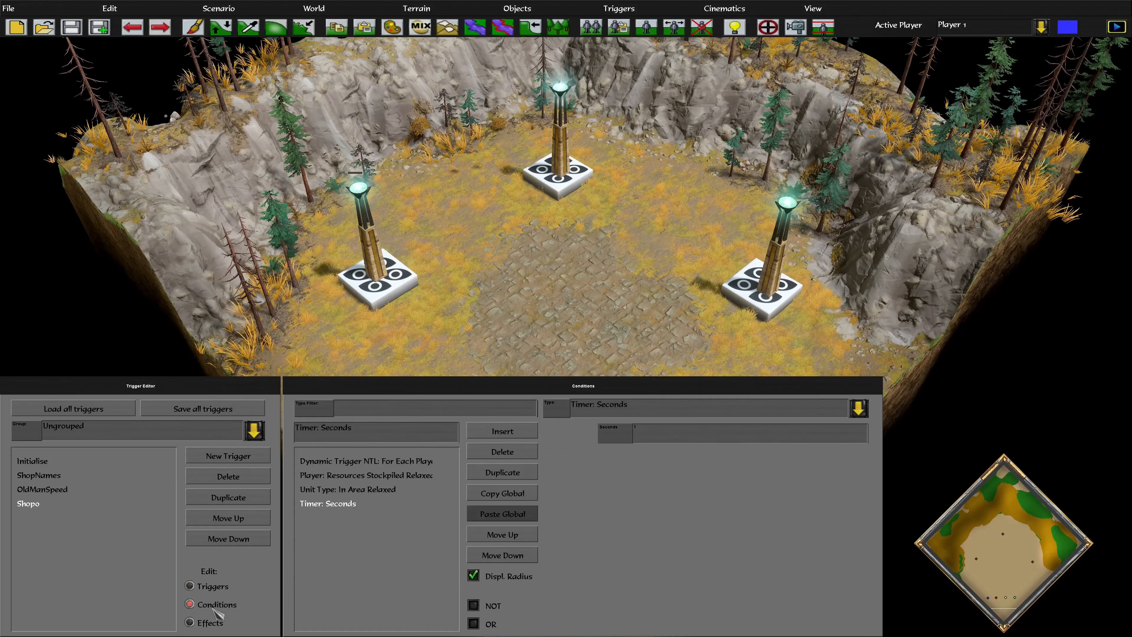
# Step: Review the settings of each condition and each effect in the Shopo trigger
pyautogui.click(357, 461)
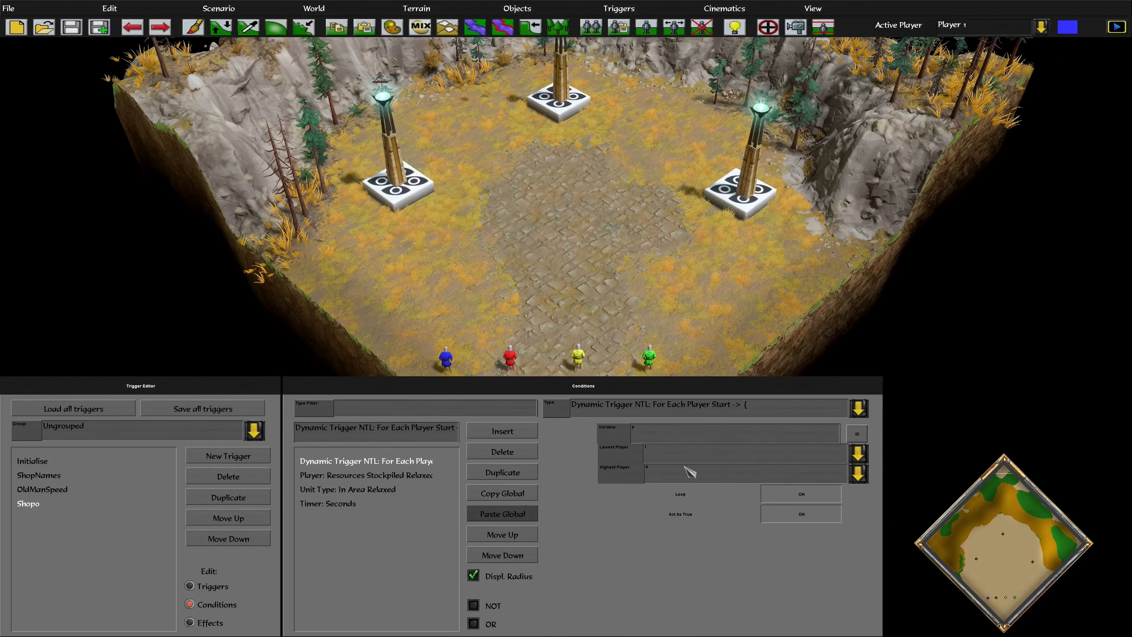
pyautogui.click(423, 475)
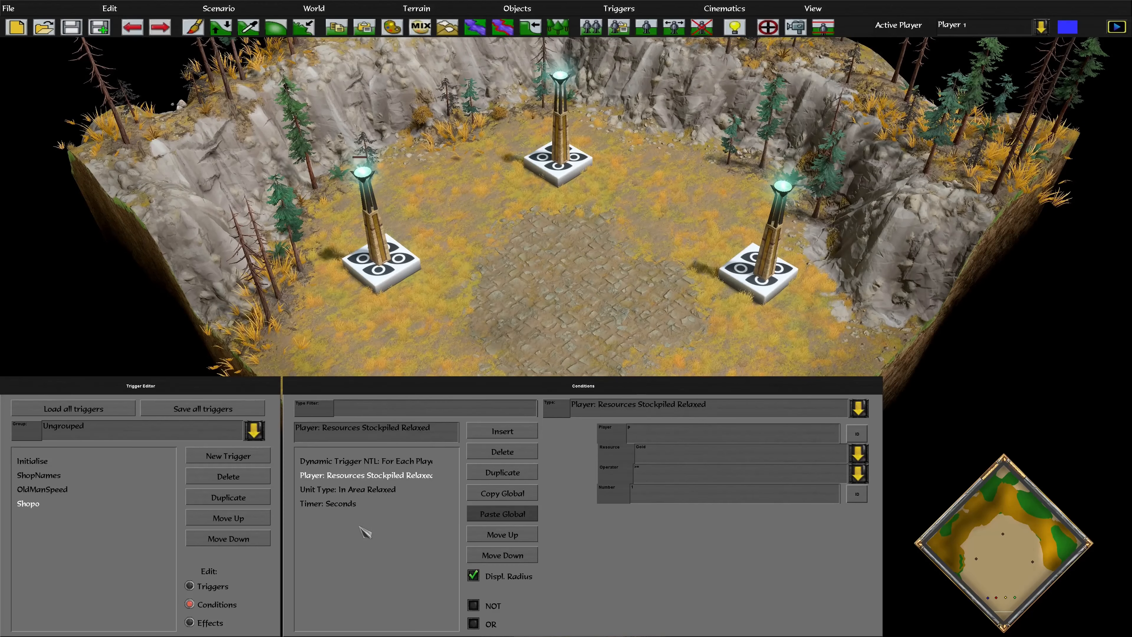
pyautogui.click(370, 489)
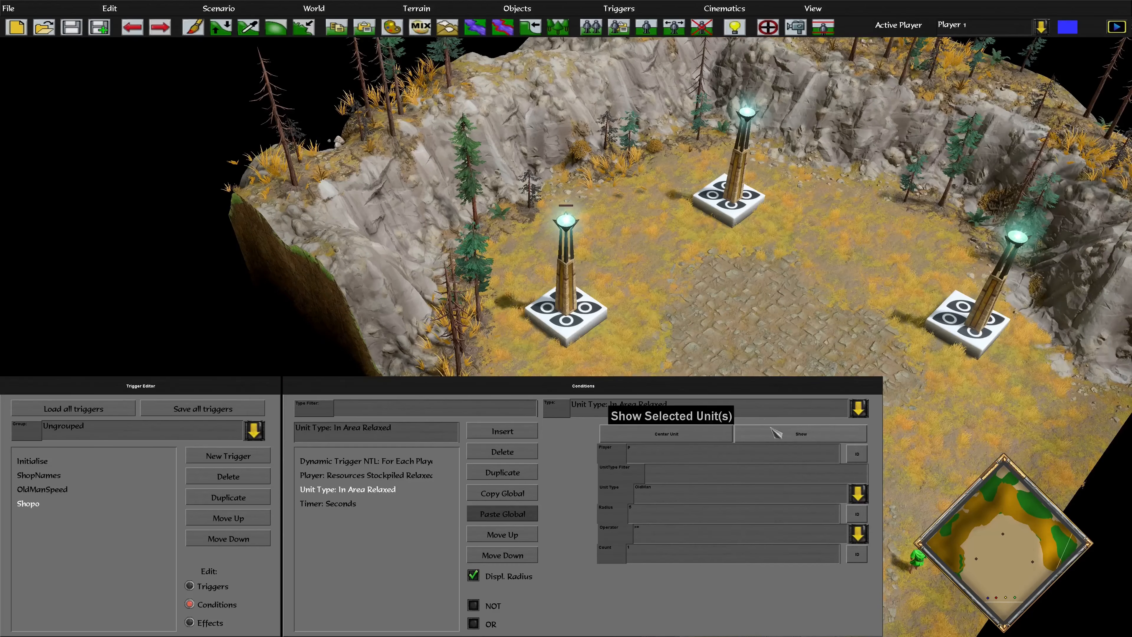
pyautogui.click(776, 433)
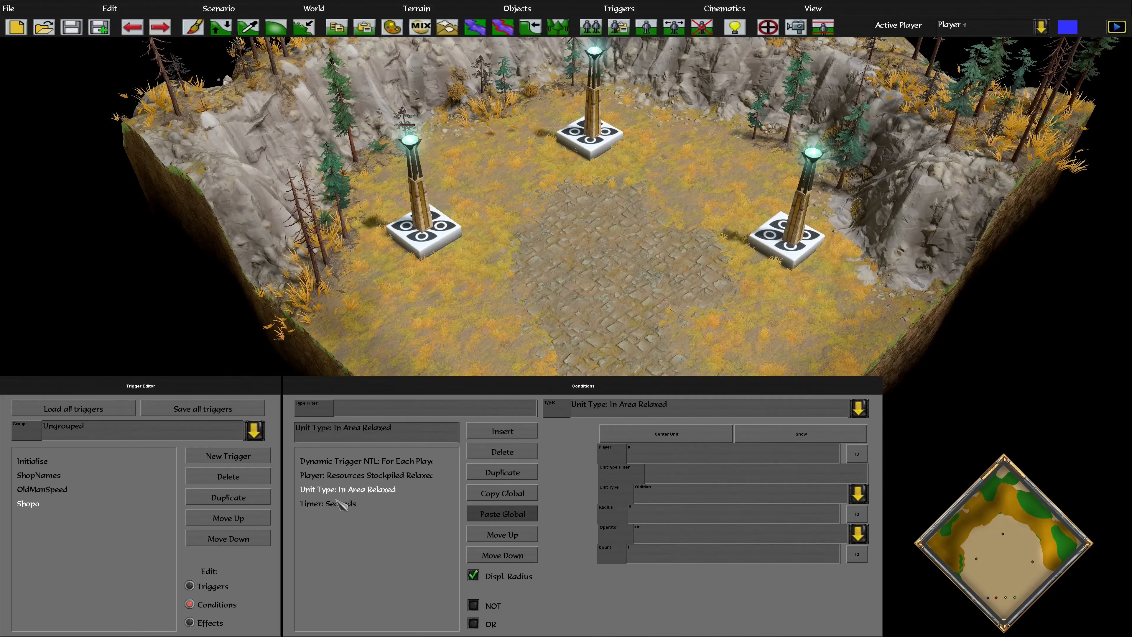
pyautogui.click(341, 503)
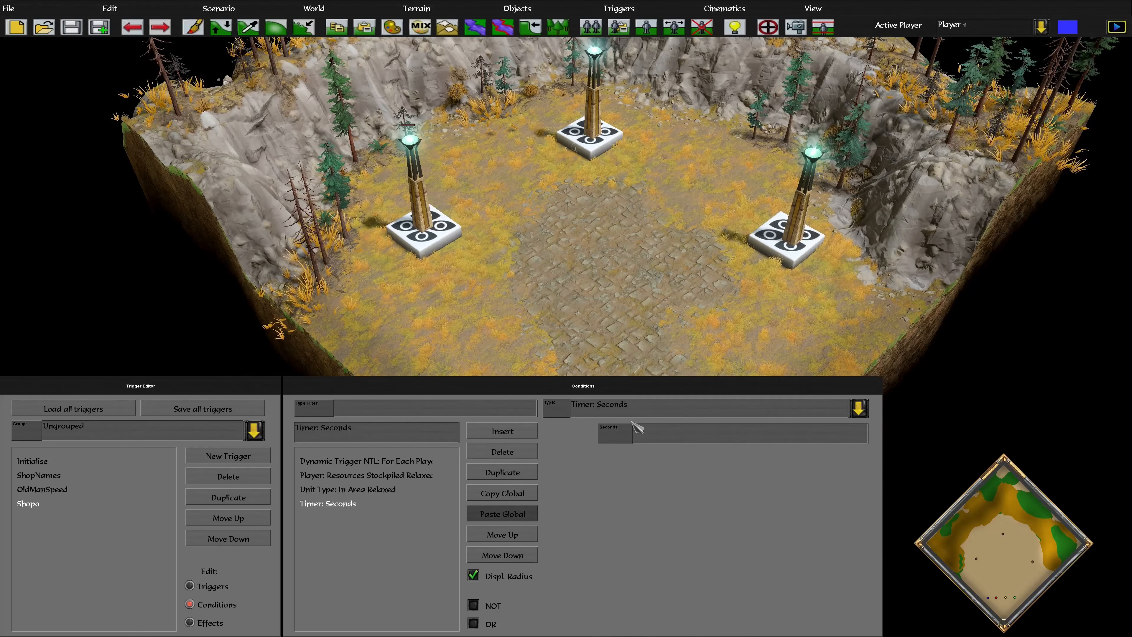
pyautogui.click(204, 624)
pyautogui.click(400, 464)
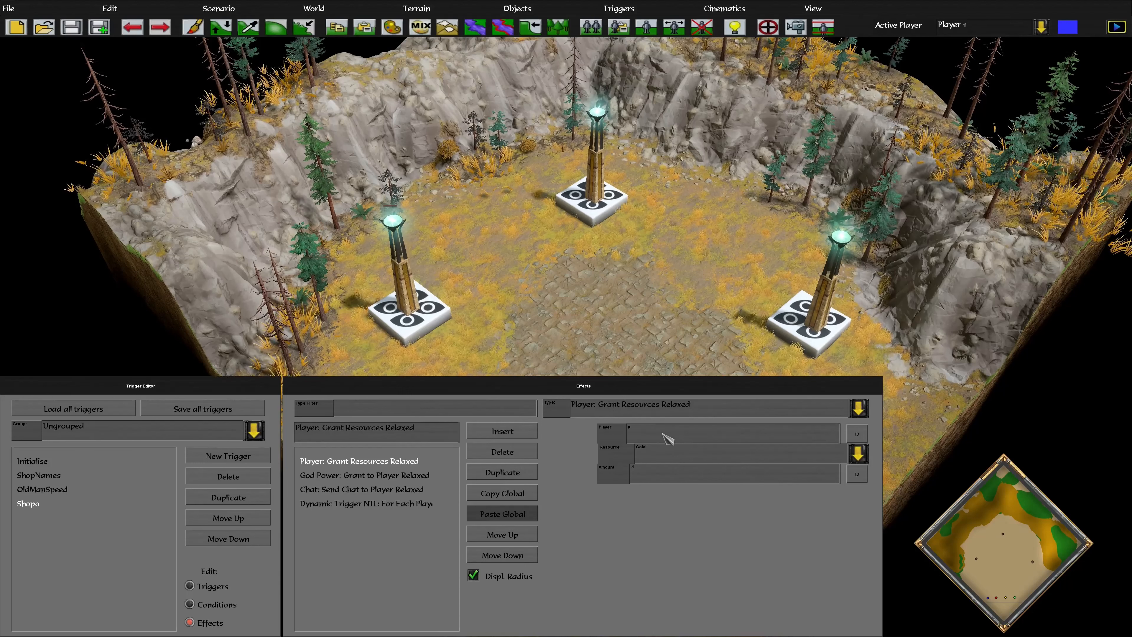
pyautogui.click(368, 475)
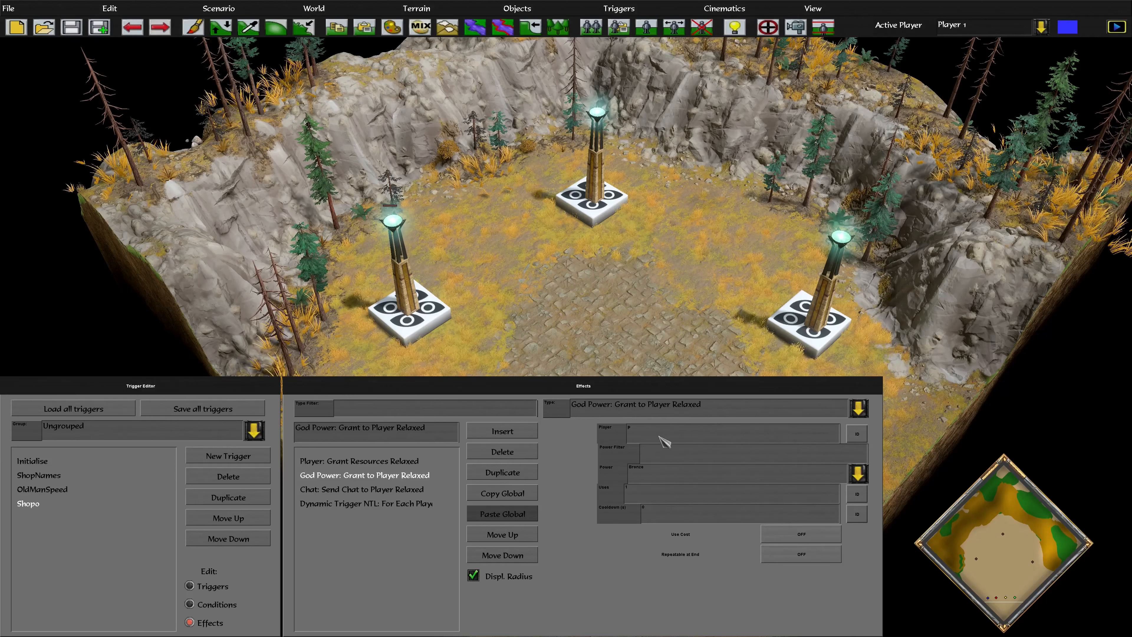
pyautogui.click(366, 489)
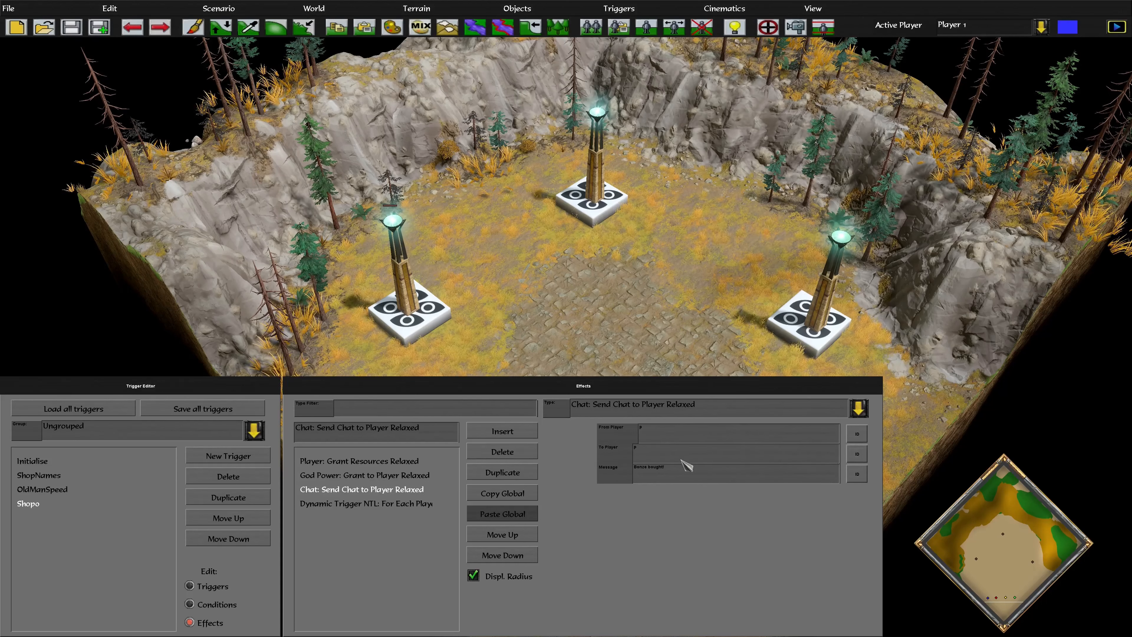
pyautogui.click(405, 504)
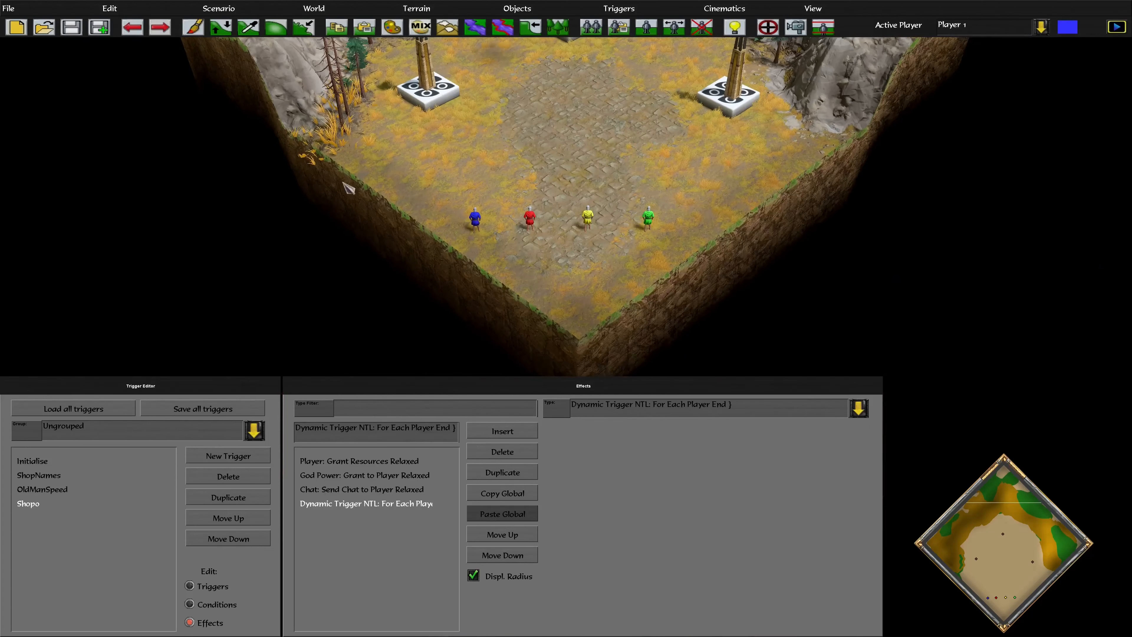
# Step: Playtest the scenario and send Player 1's Old Man to the Bronze obelisk
pyautogui.click(219, 8)
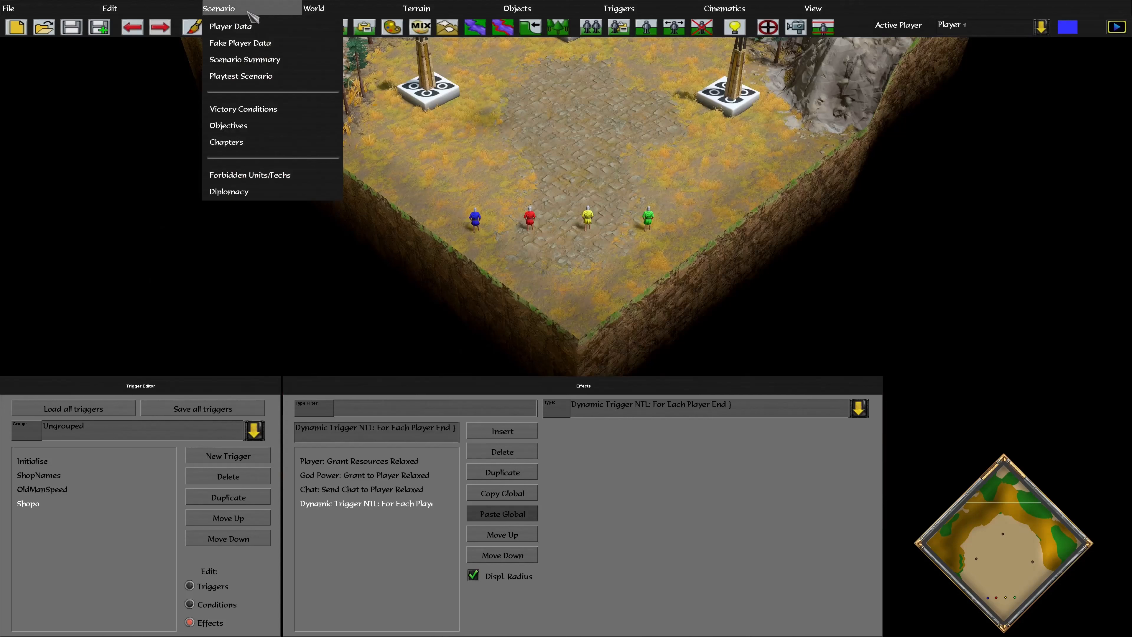
pyautogui.click(249, 76)
pyautogui.click(613, 288)
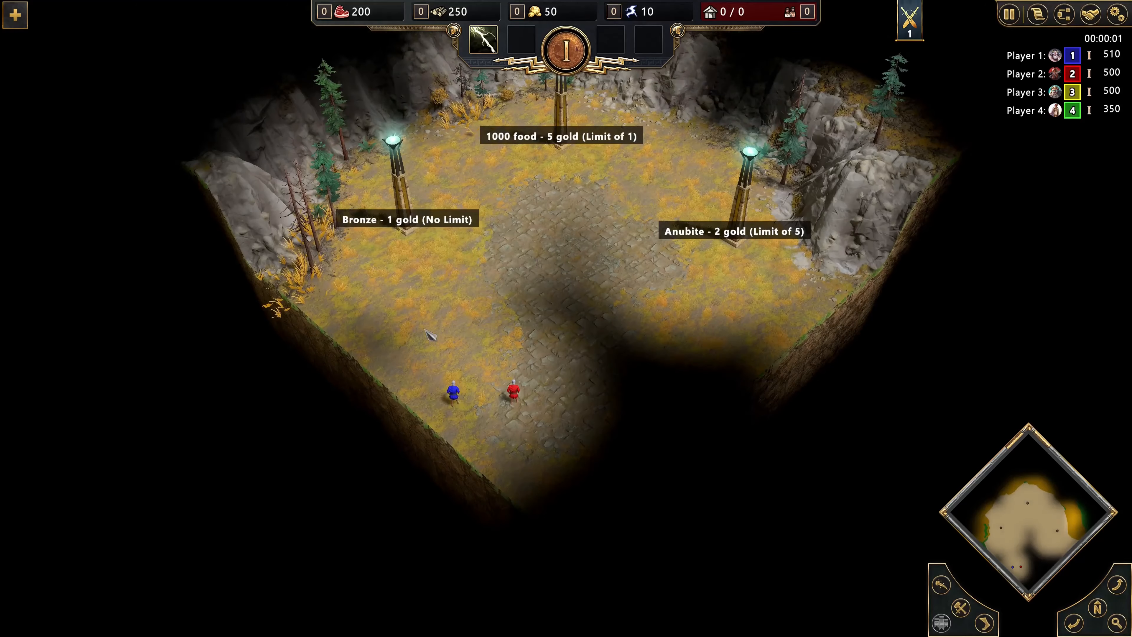
pyautogui.moveTo(425, 330); pyautogui.dragTo(553, 447)
pyautogui.rightClick(412, 226)
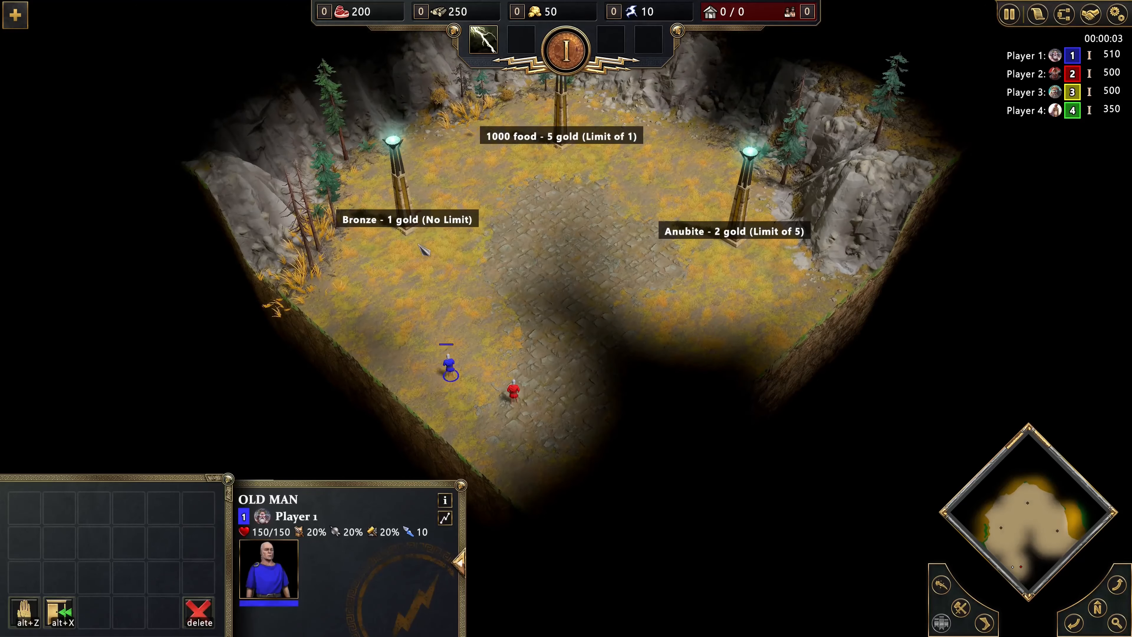
# Step: Test repeated Bronze purchases by moving the Old Man away from the obelisk, back and away again, and quit the playtest
pyautogui.rightClick(534, 428)
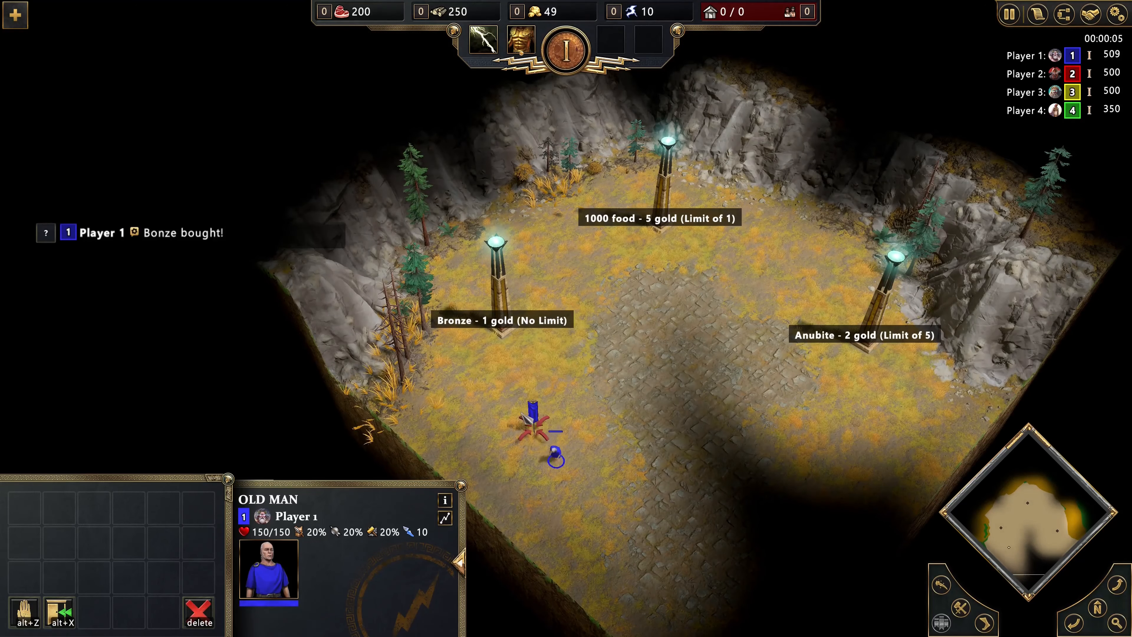
pyautogui.rightClick(508, 352)
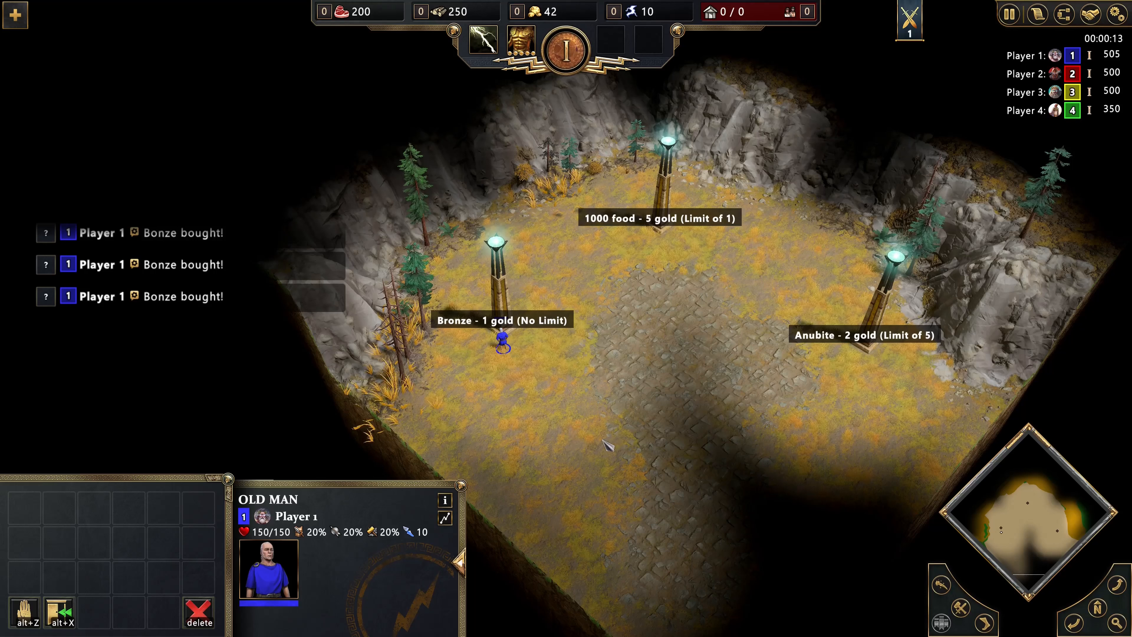
pyautogui.rightClick(644, 441)
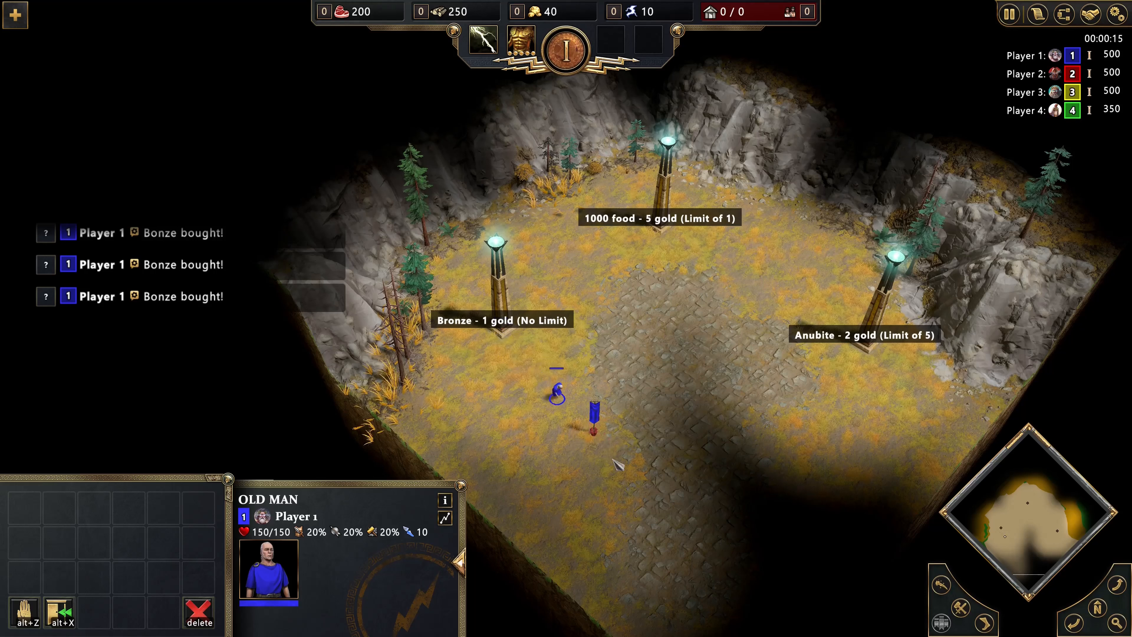
pyautogui.press('Escape')
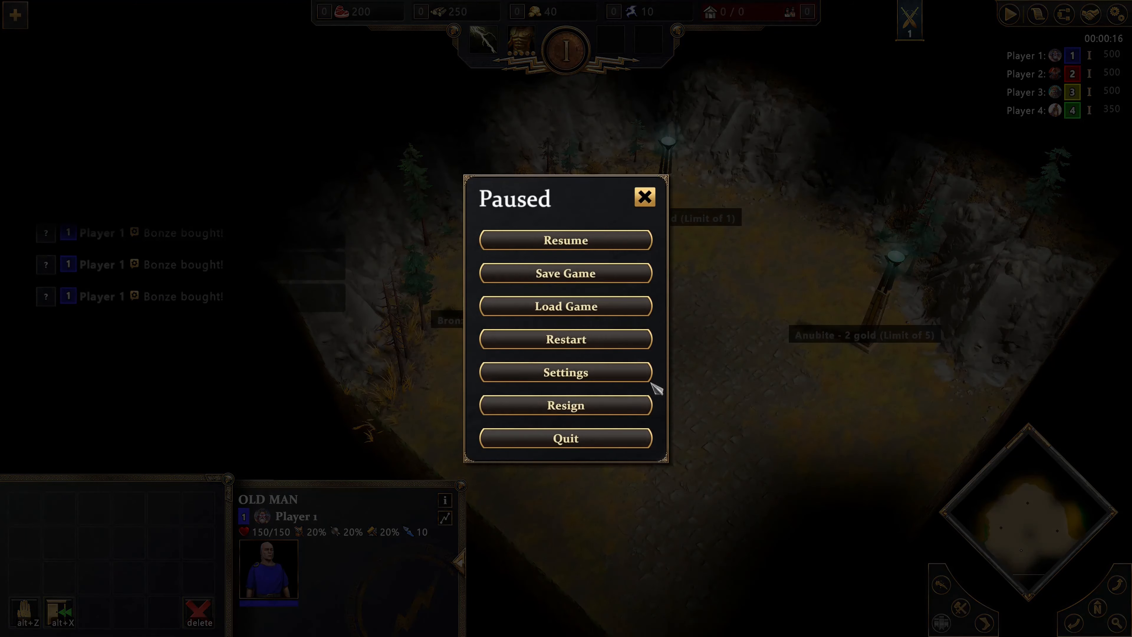
pyautogui.click(582, 438)
pyautogui.click(538, 348)
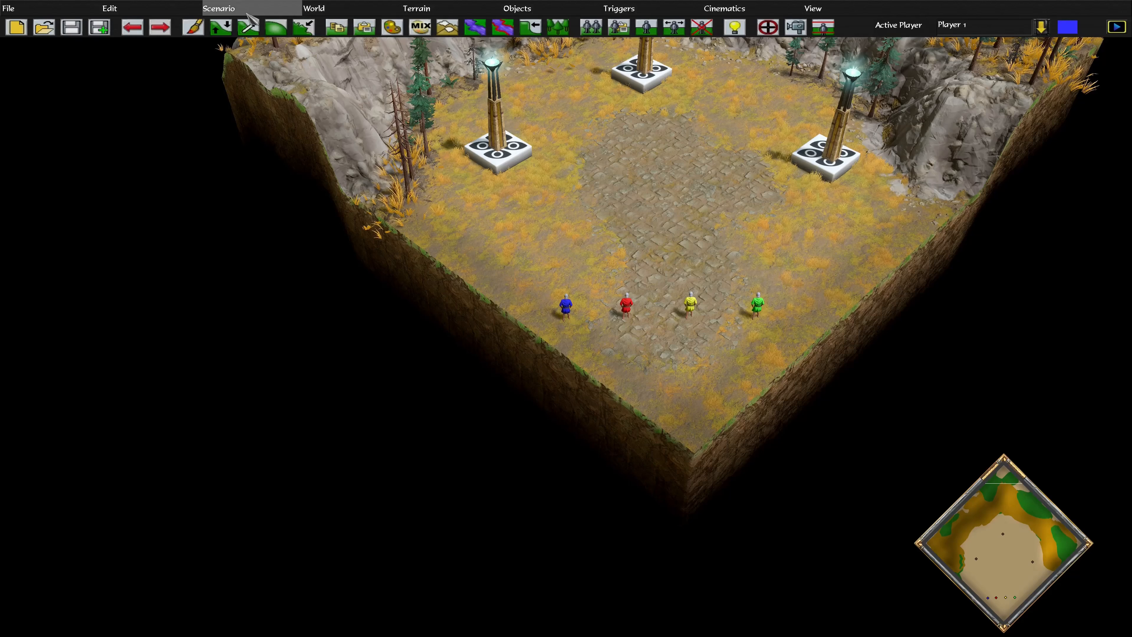
# Step: Try a second playtest with a different test player, select Player 2's Old Man and quit the playtest
pyautogui.click(218, 8)
pyautogui.click(240, 76)
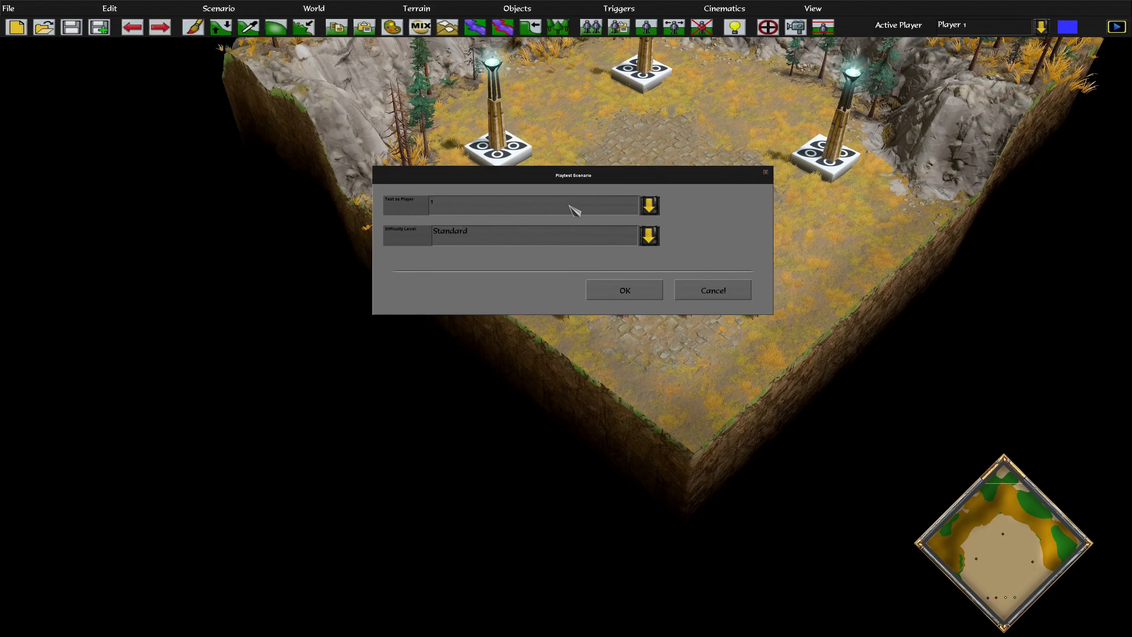
pyautogui.click(572, 208)
pyautogui.click(463, 296)
pyautogui.click(633, 298)
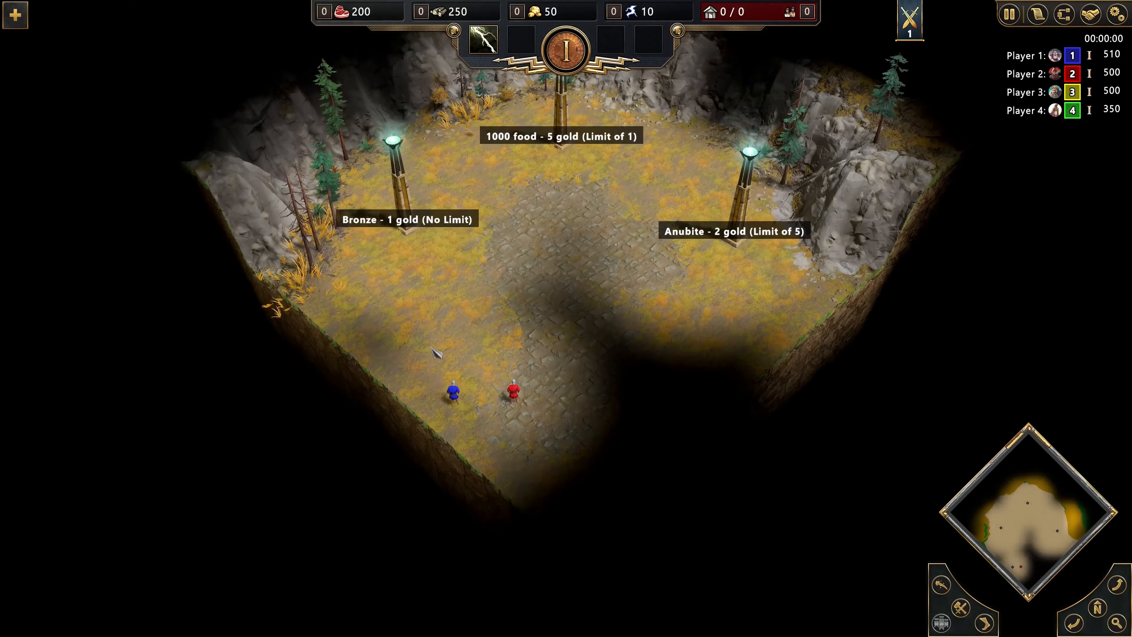
pyautogui.click(514, 391)
pyautogui.click(1116, 13)
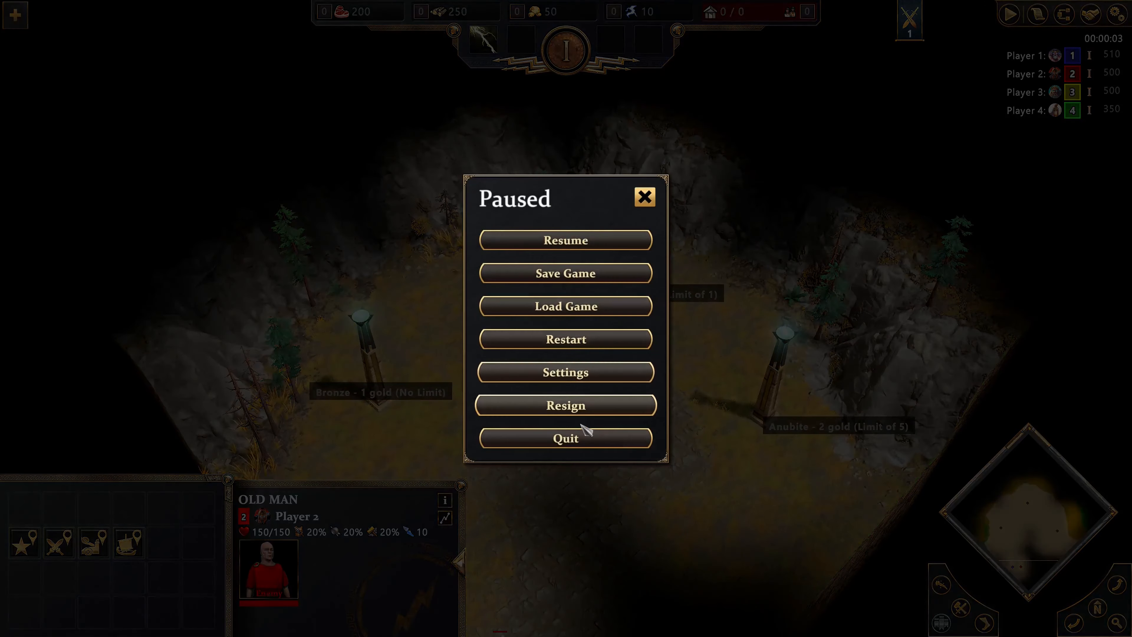
pyautogui.click(578, 436)
pyautogui.click(521, 345)
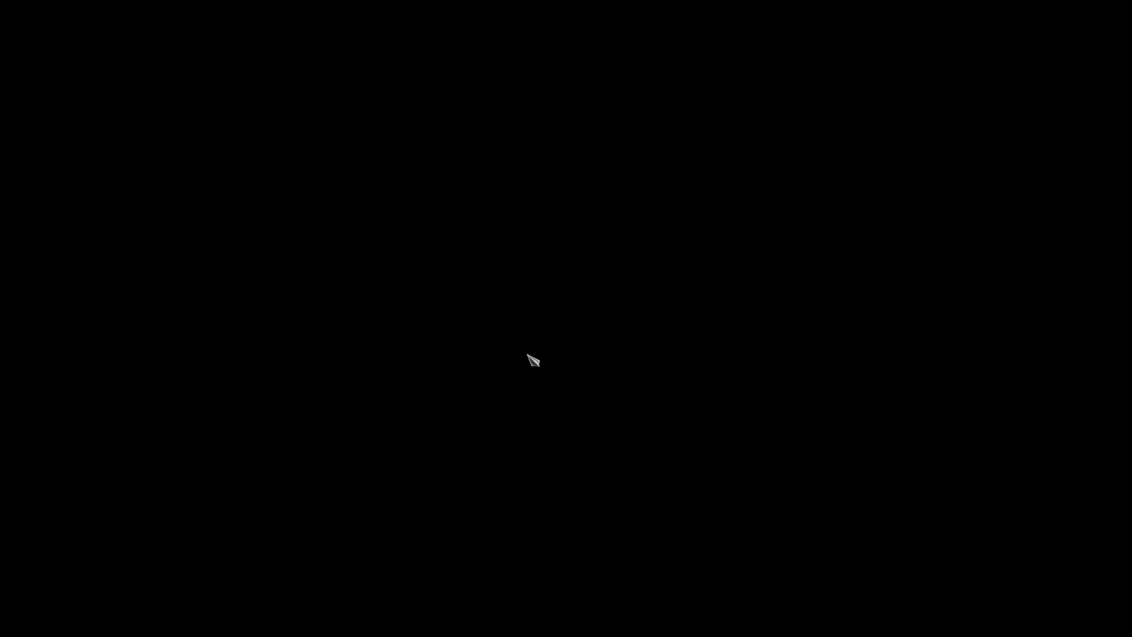
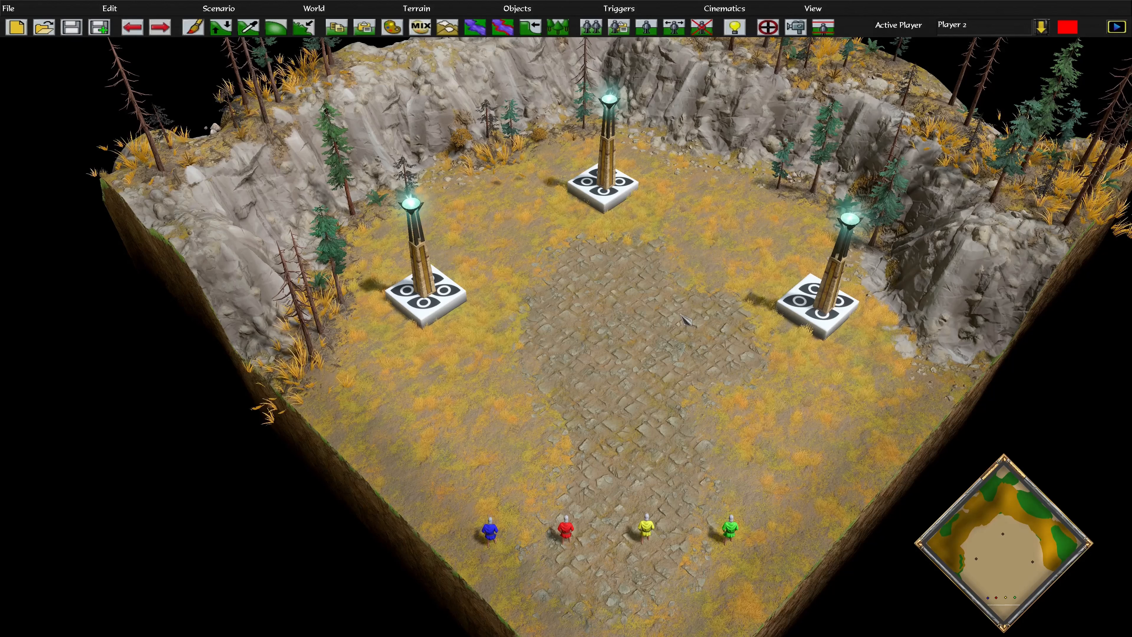
# Step: Open the trigger editor and review the ShopNames effect that labels the Anubite obelisk
pyautogui.click(646, 9)
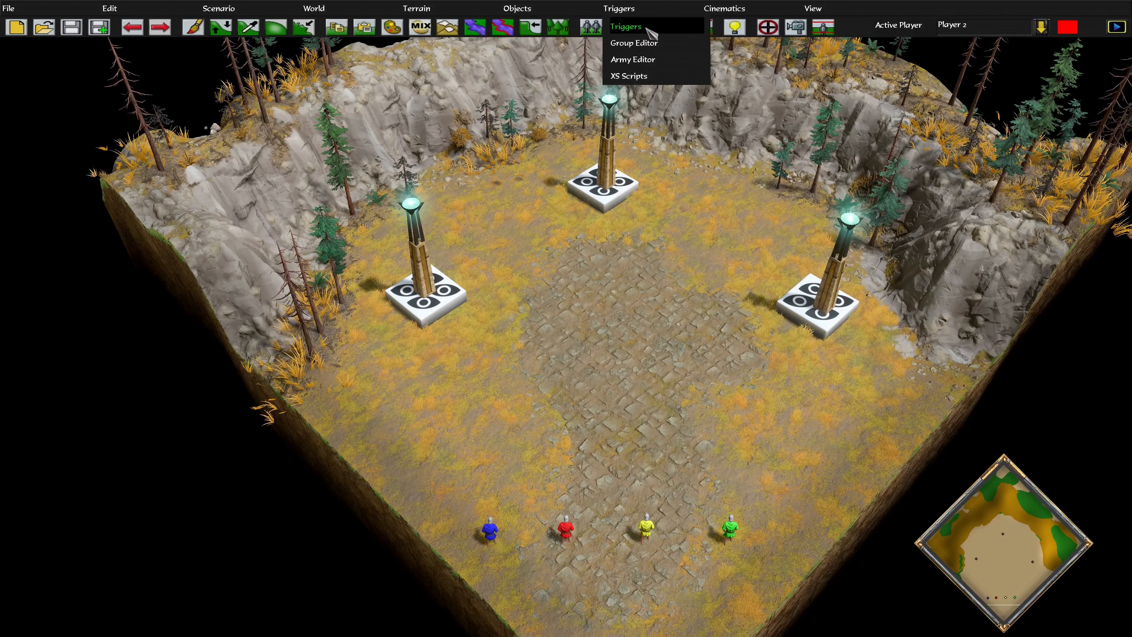
pyautogui.click(652, 28)
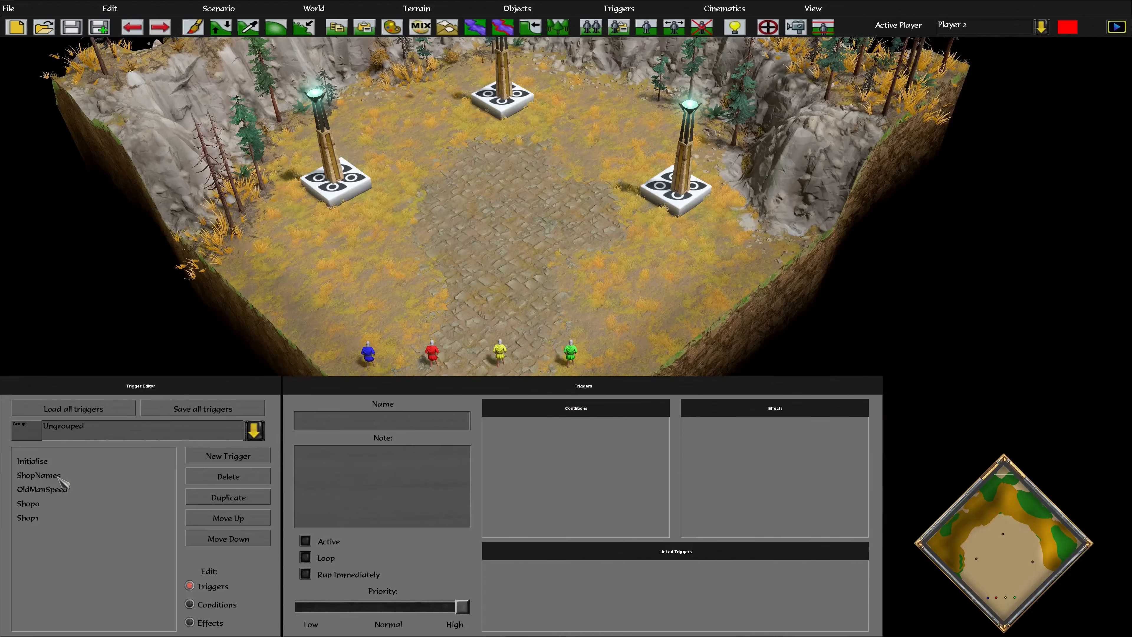
pyautogui.click(45, 475)
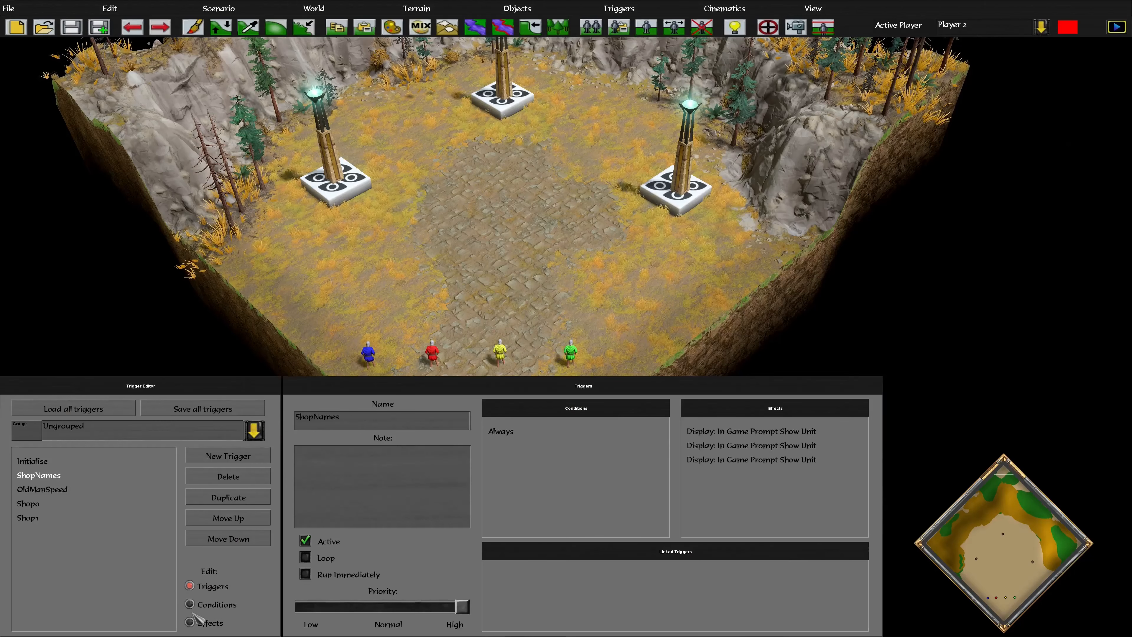
pyautogui.click(190, 623)
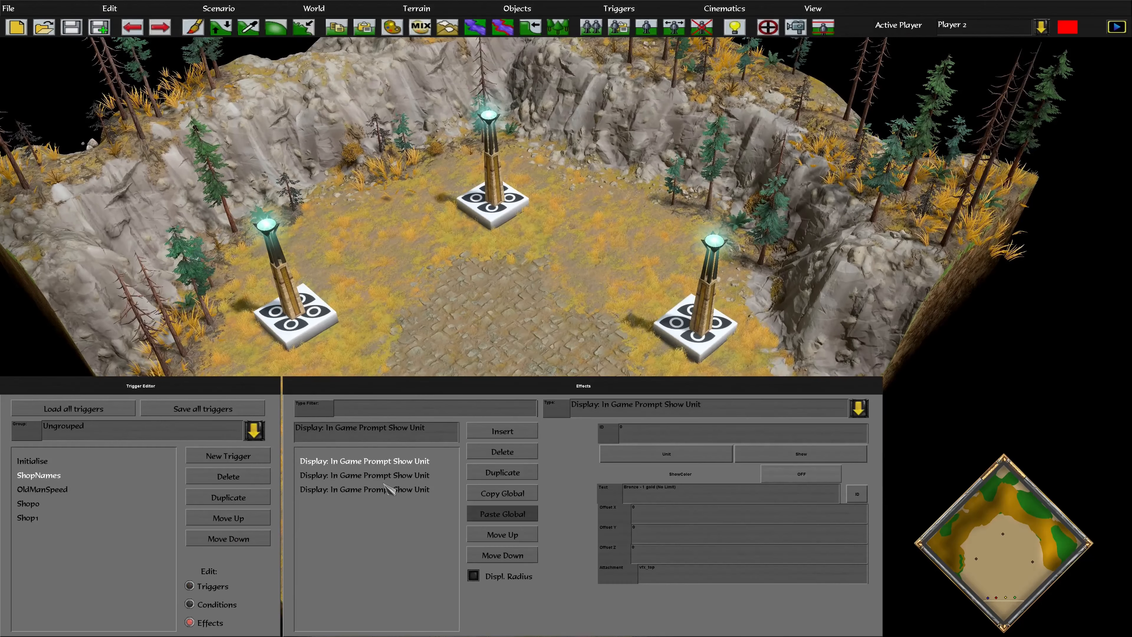
pyautogui.click(394, 489)
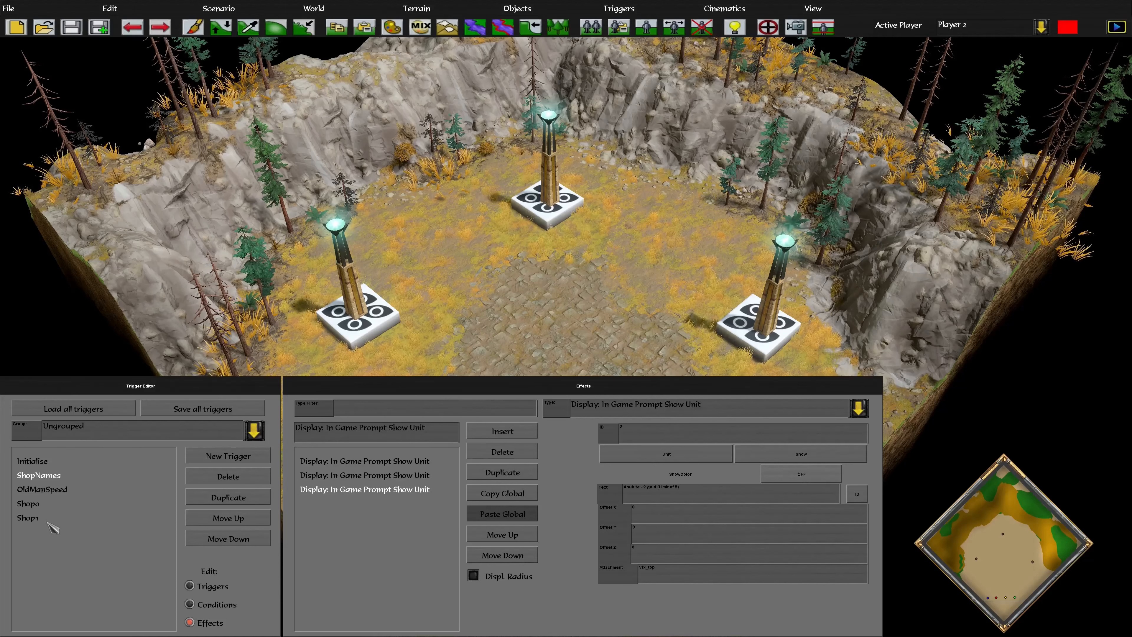
# Step: Duplicate the Shop1 trigger and name the copy Shop2
pyautogui.click(43, 520)
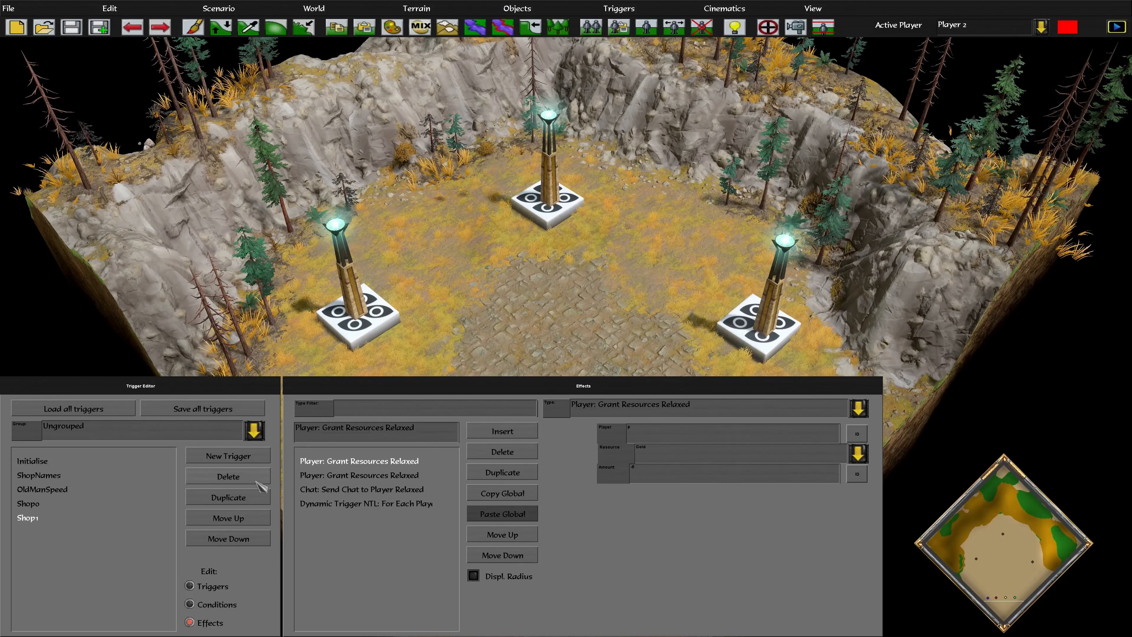
pyautogui.click(214, 498)
pyautogui.click(199, 584)
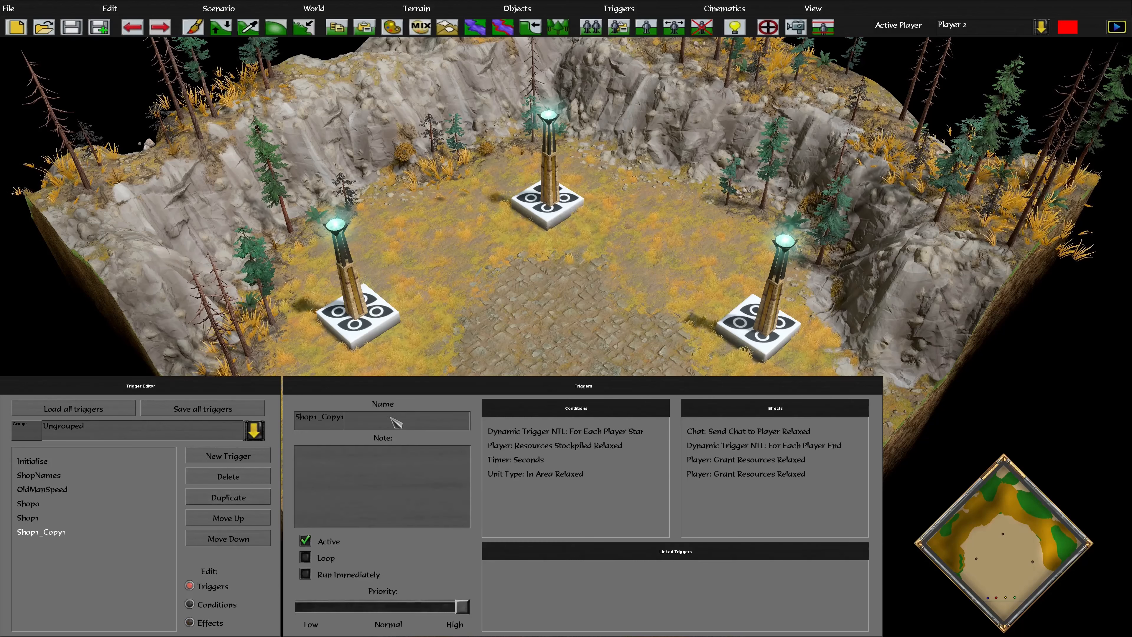
pyautogui.click(391, 418)
pyautogui.write('Shop')
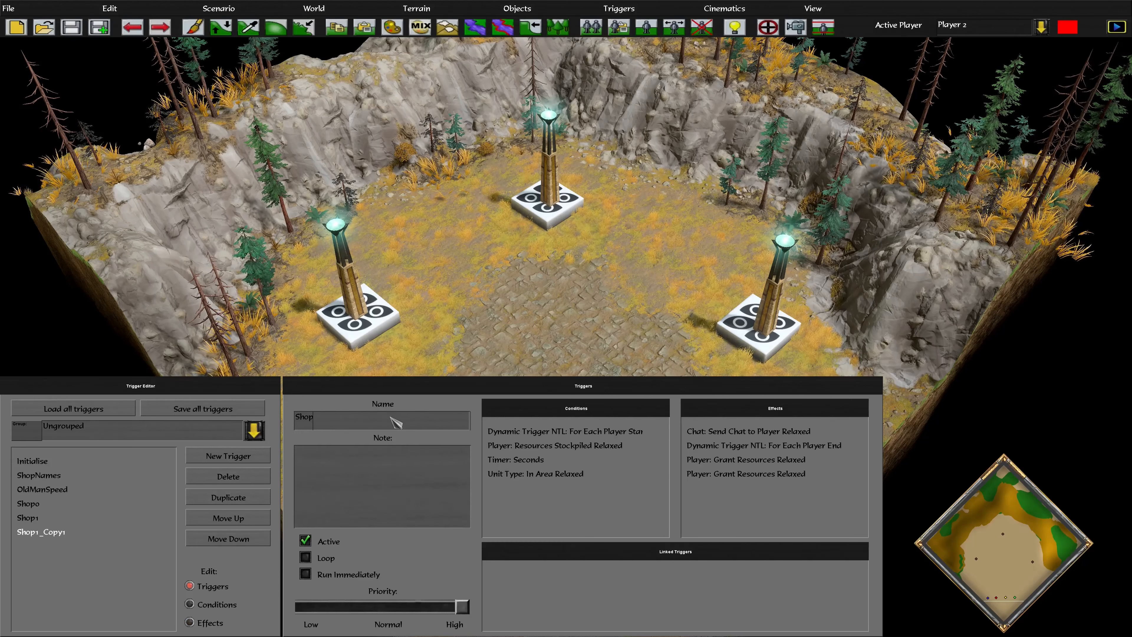
pyautogui.write('2')
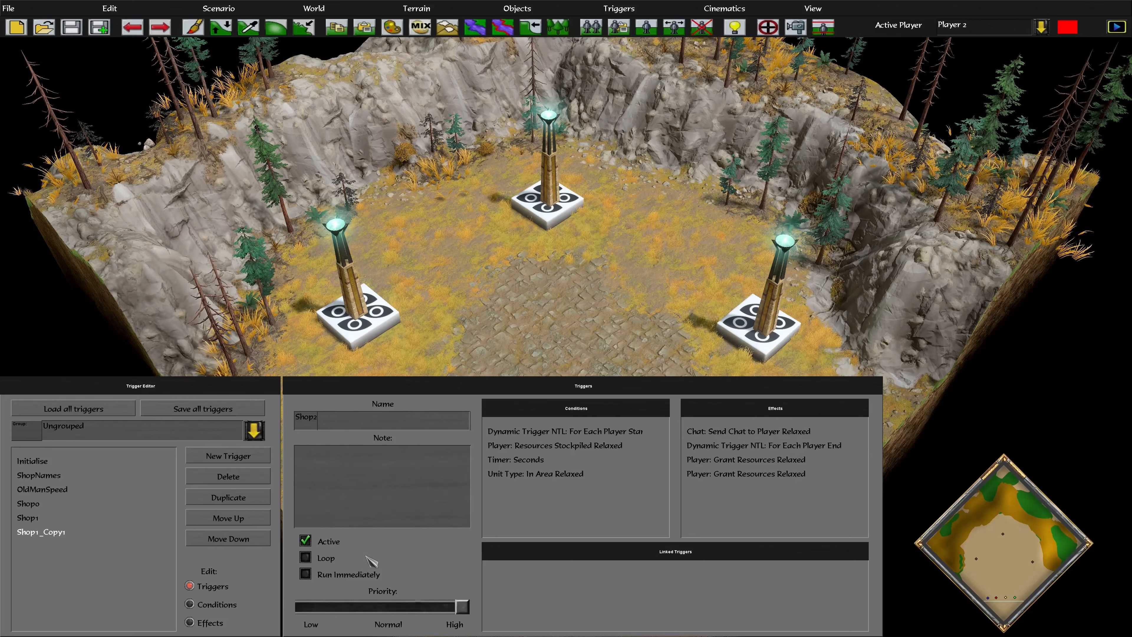
# Step: Turn on Loop in Shop2's Dynamic Trigger NTL: For Each Player Start condition
pyautogui.click(214, 608)
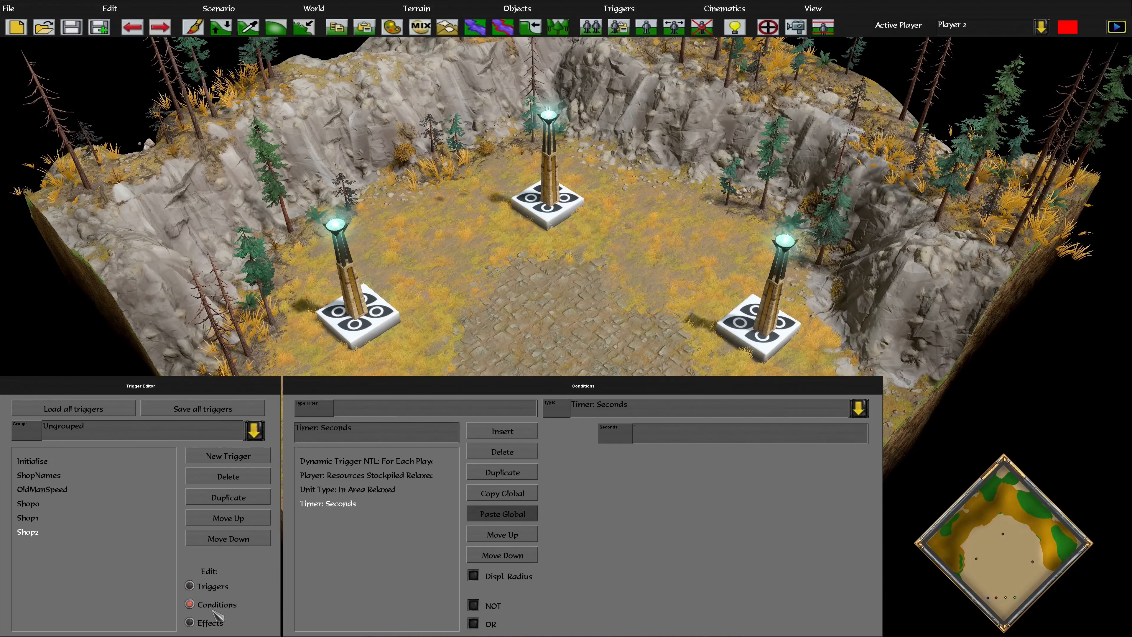
pyautogui.click(400, 463)
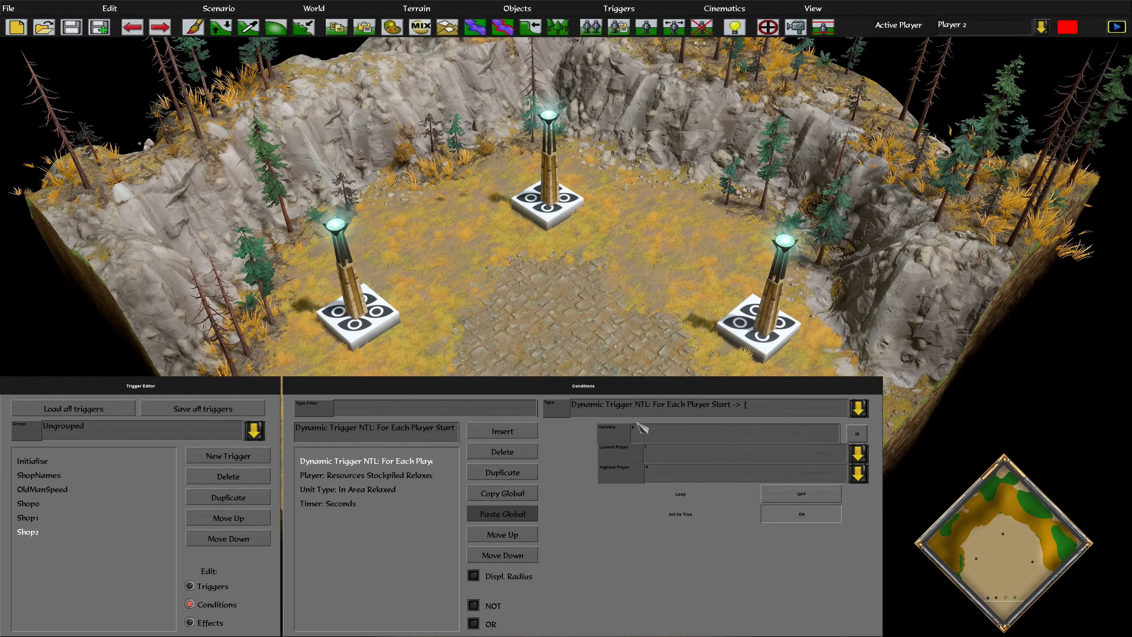
pyautogui.click(801, 494)
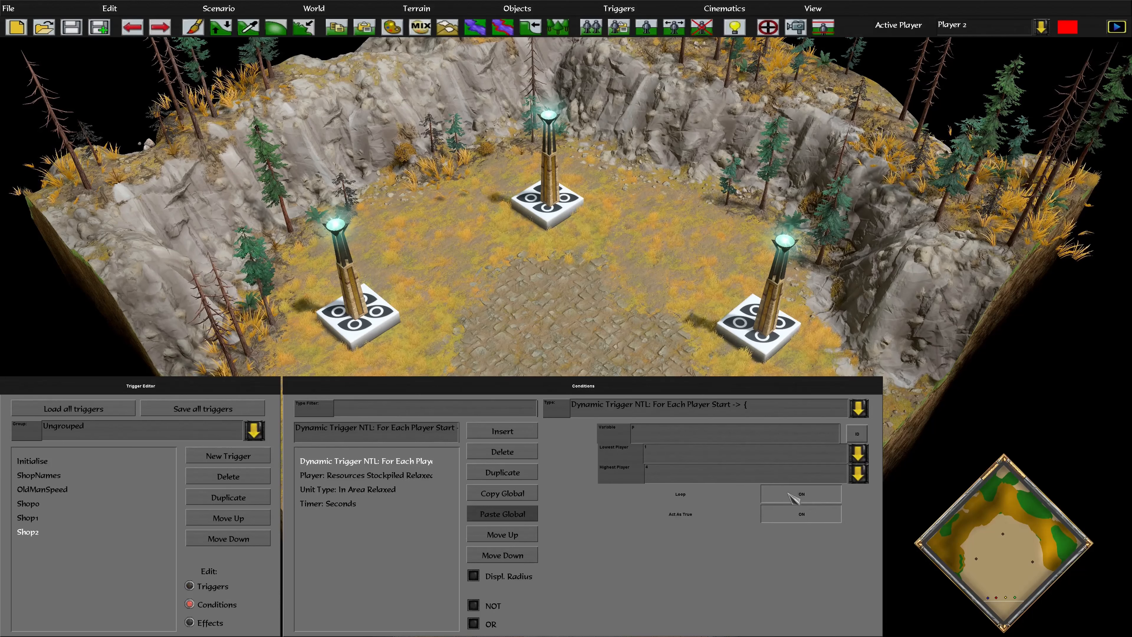
pyautogui.scroll(3, 604, 289)
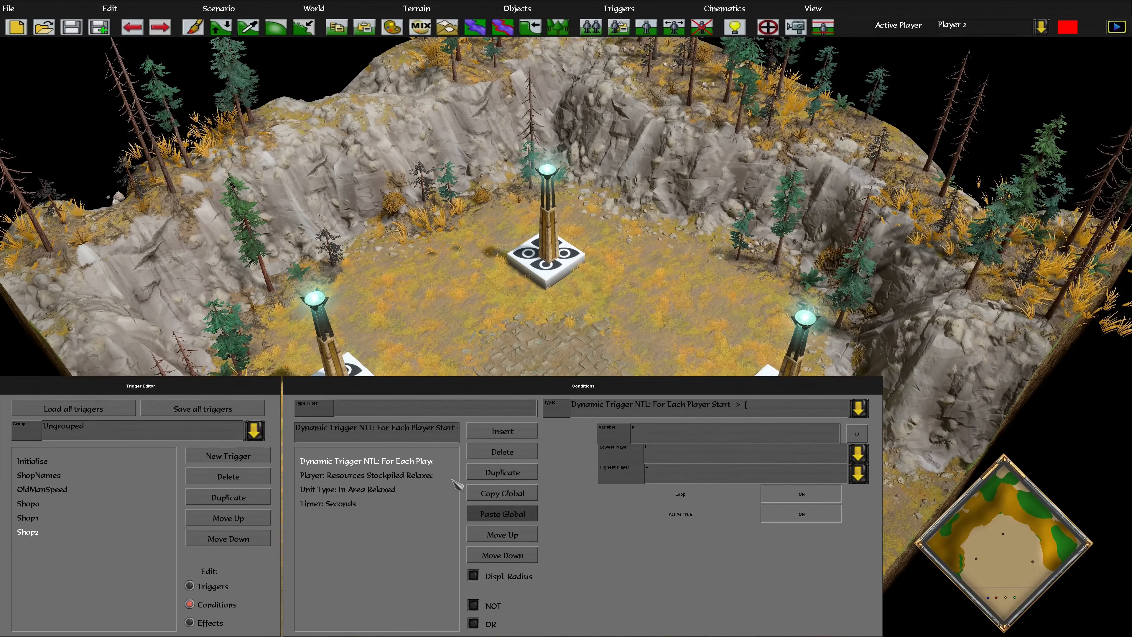
# Step: In Shop2's conditions, edit the required gold amount and centre the Unit Type: In Area Relaxed check on the Anubite obelisk
pyautogui.click(422, 475)
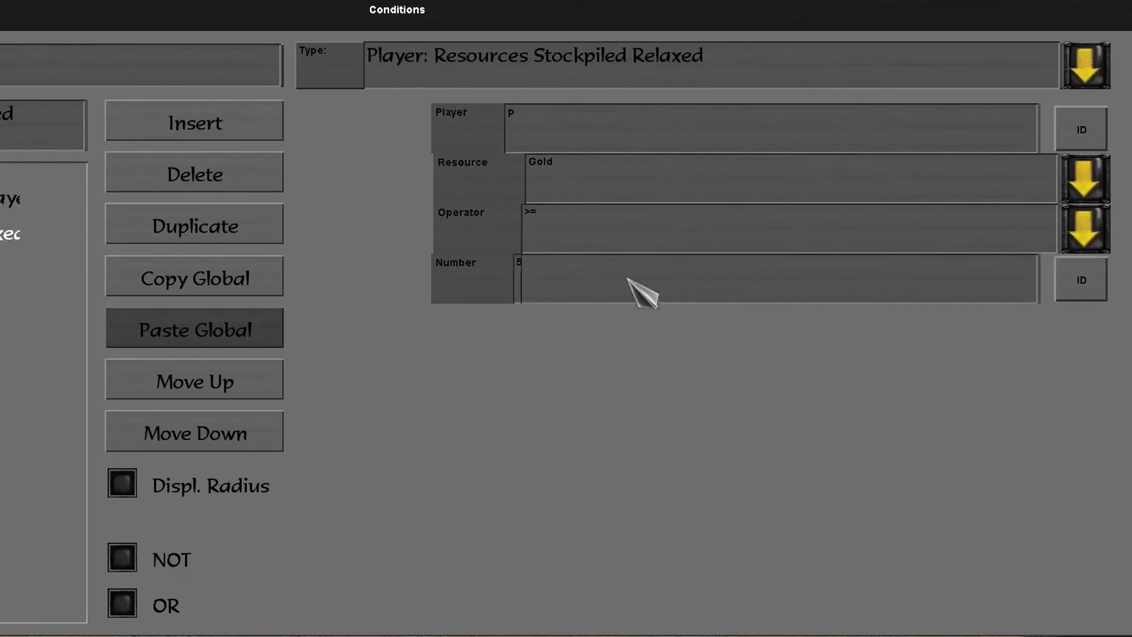
pyautogui.click(520, 262)
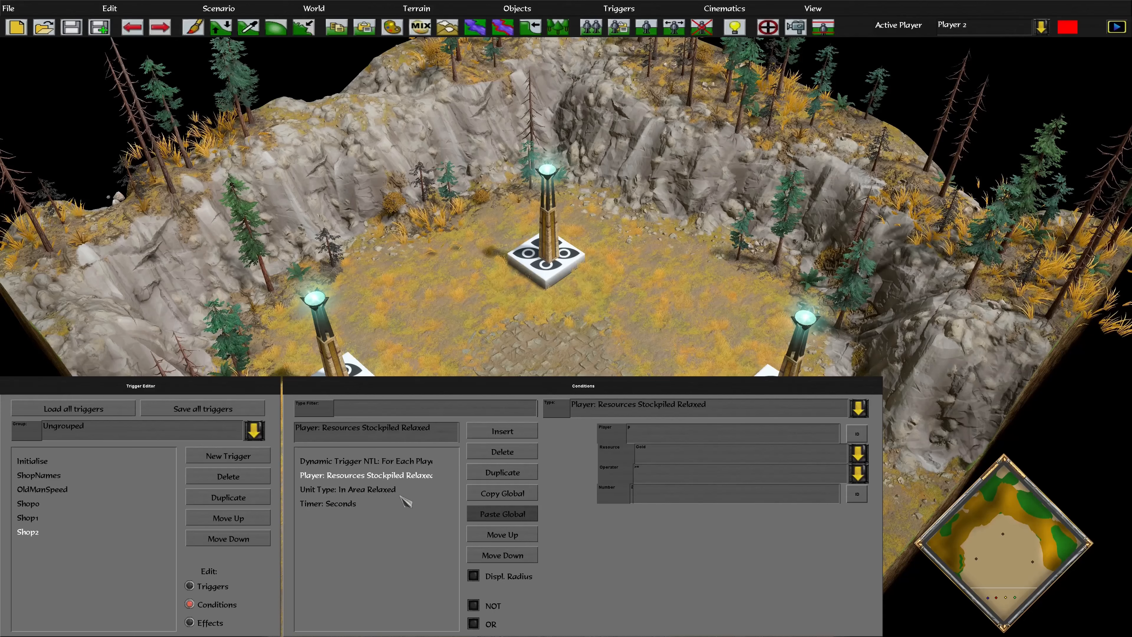
pyautogui.click(392, 489)
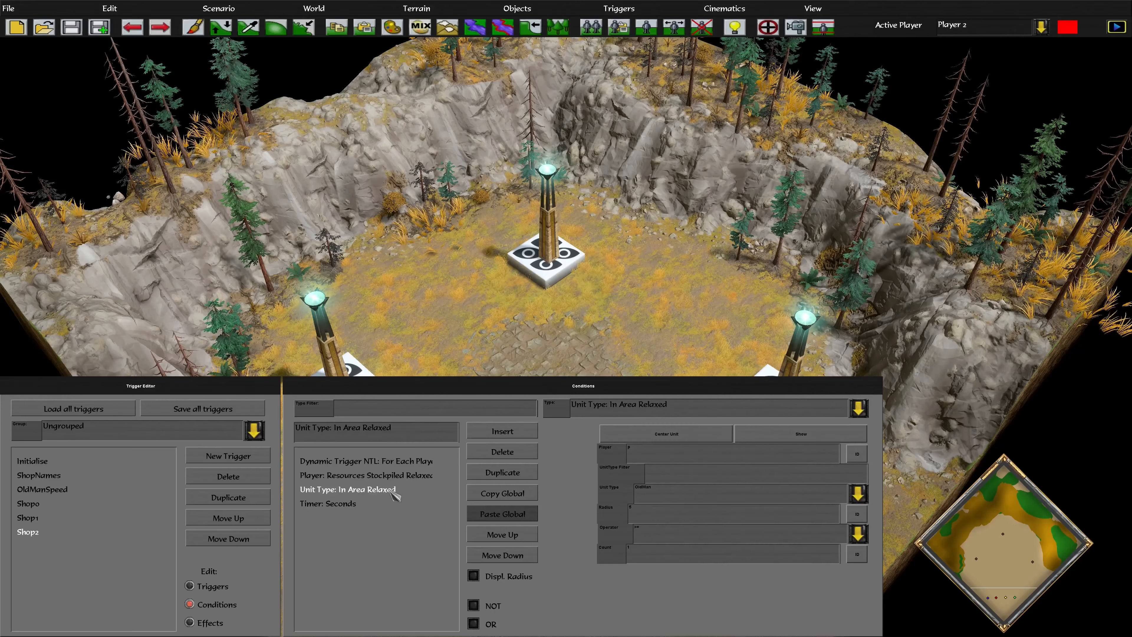
pyautogui.click(674, 435)
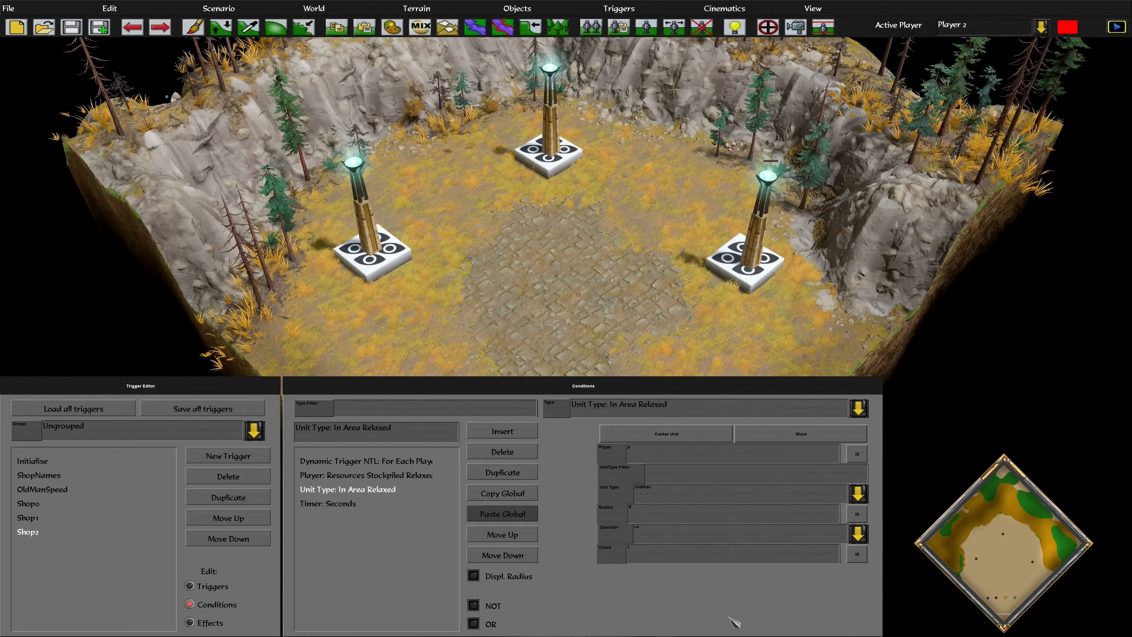
pyautogui.click(818, 440)
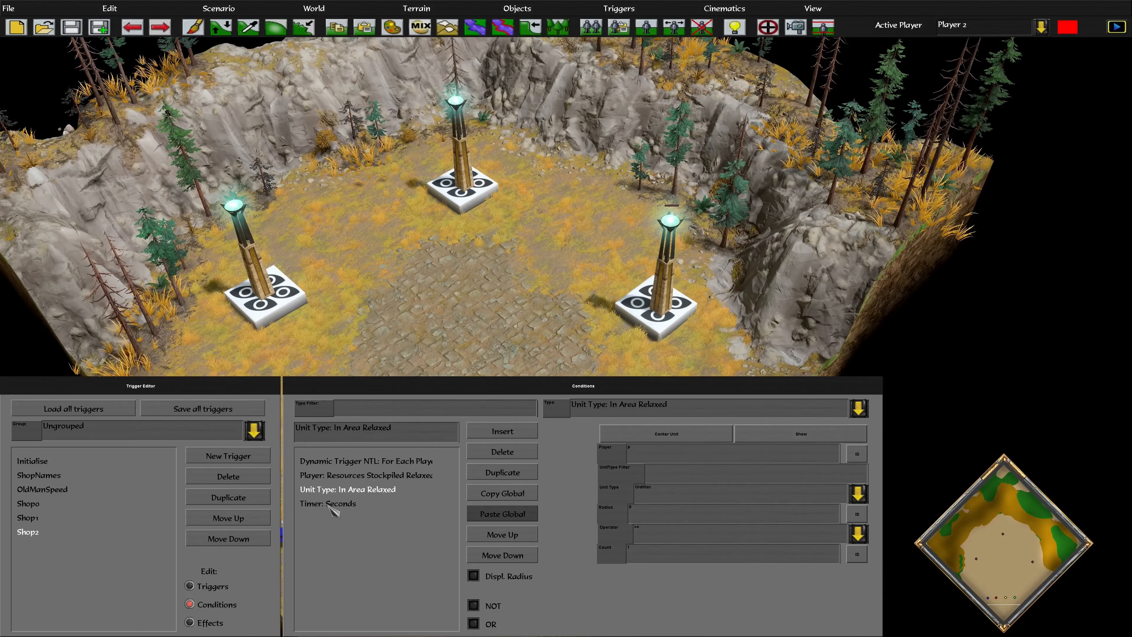
# Step: Check Shop2's Timer: Seconds condition and add a new Storage NTL: Player Int Is Value condition
pyautogui.click(330, 504)
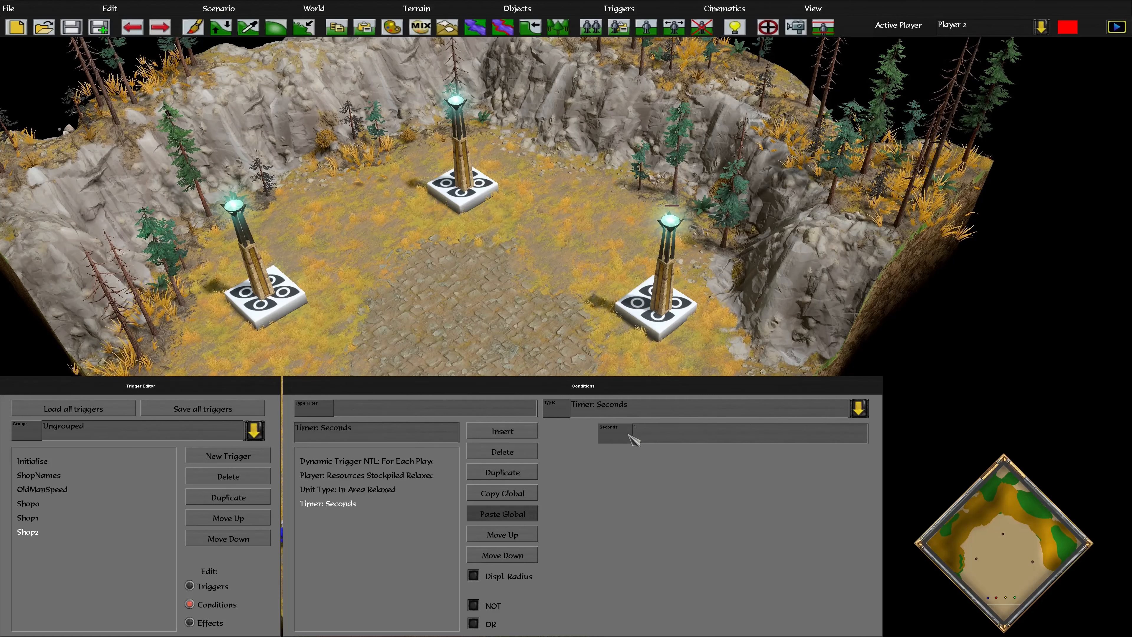
pyautogui.press('Left')
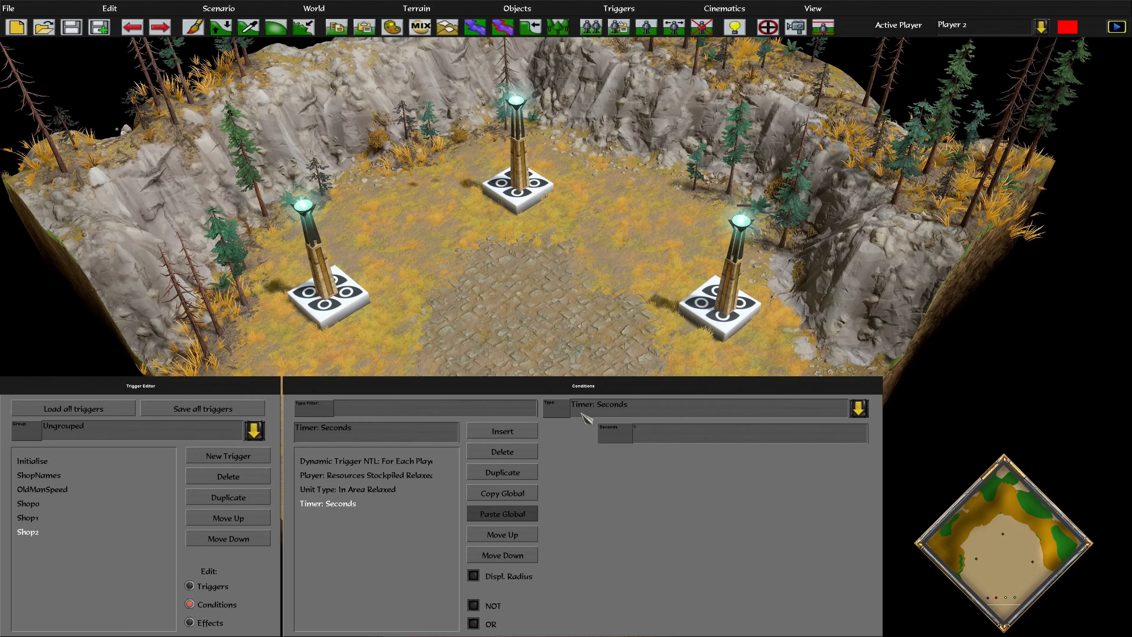
pyautogui.click(530, 434)
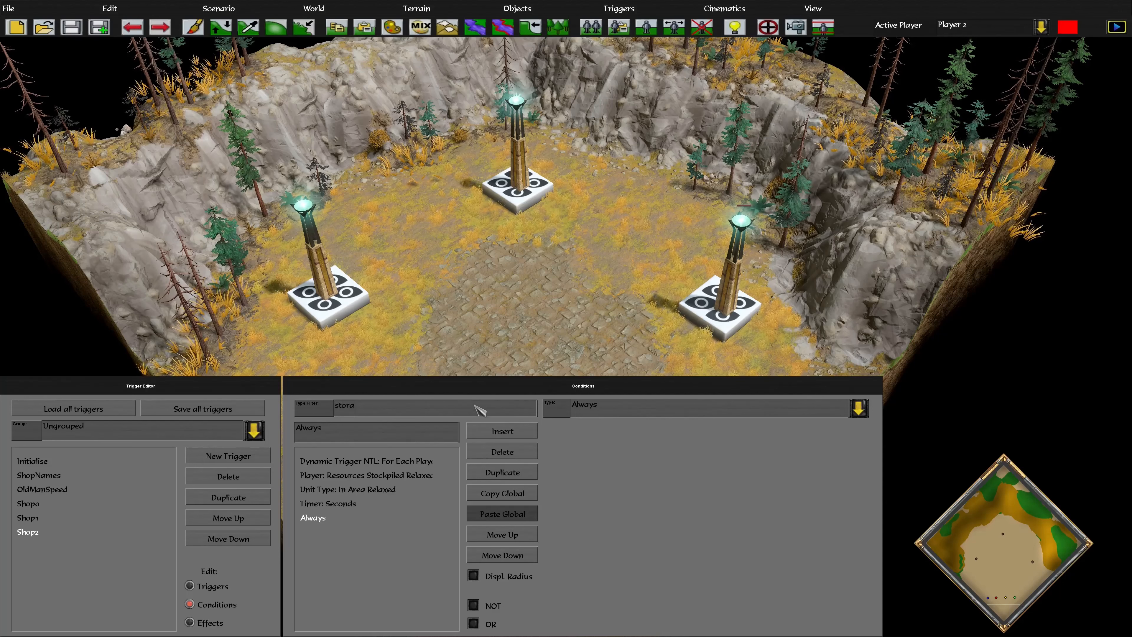
pyautogui.click(645, 414)
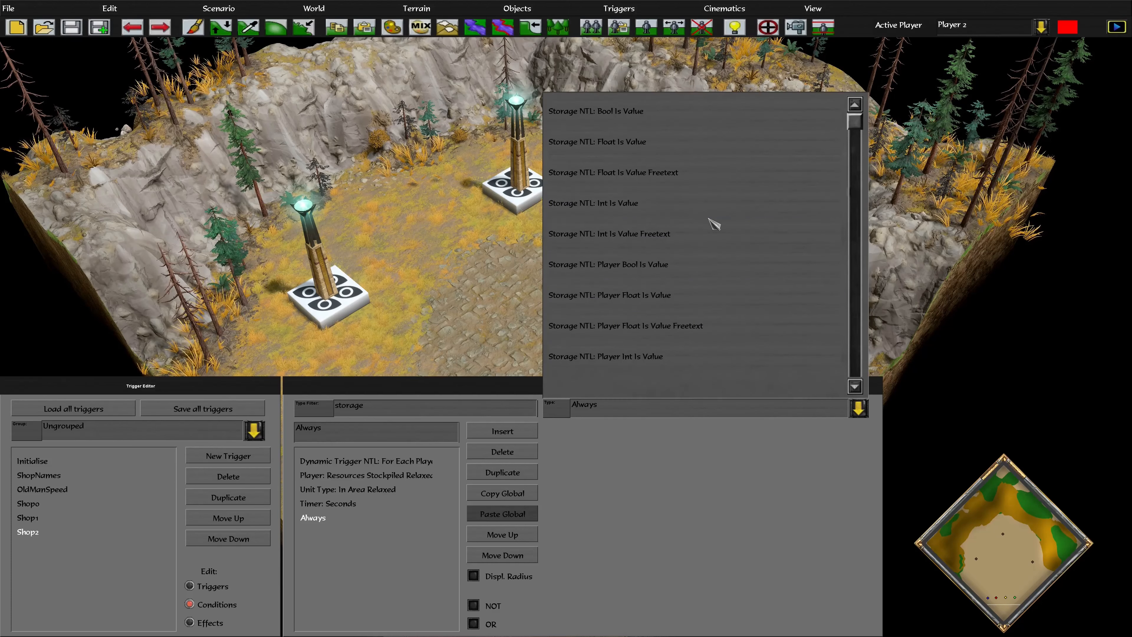
pyautogui.scroll(-2, 735, 241)
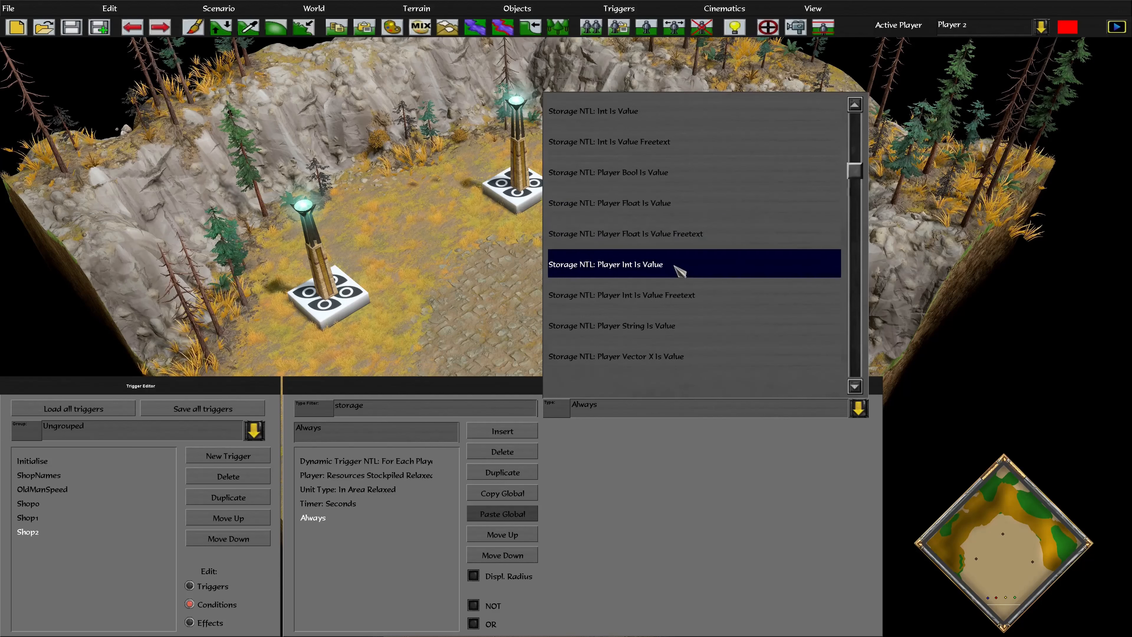
pyautogui.click(678, 296)
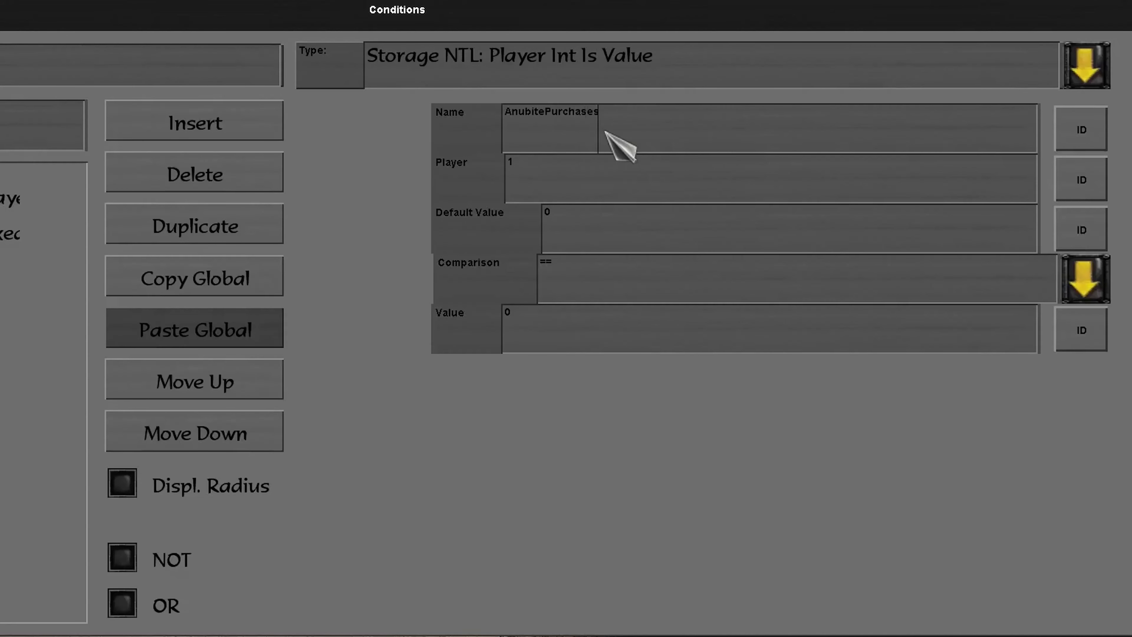
# Step: Configure the storage condition with the name AnubitePurchases, player p and the comparison <
pyautogui.click(534, 162)
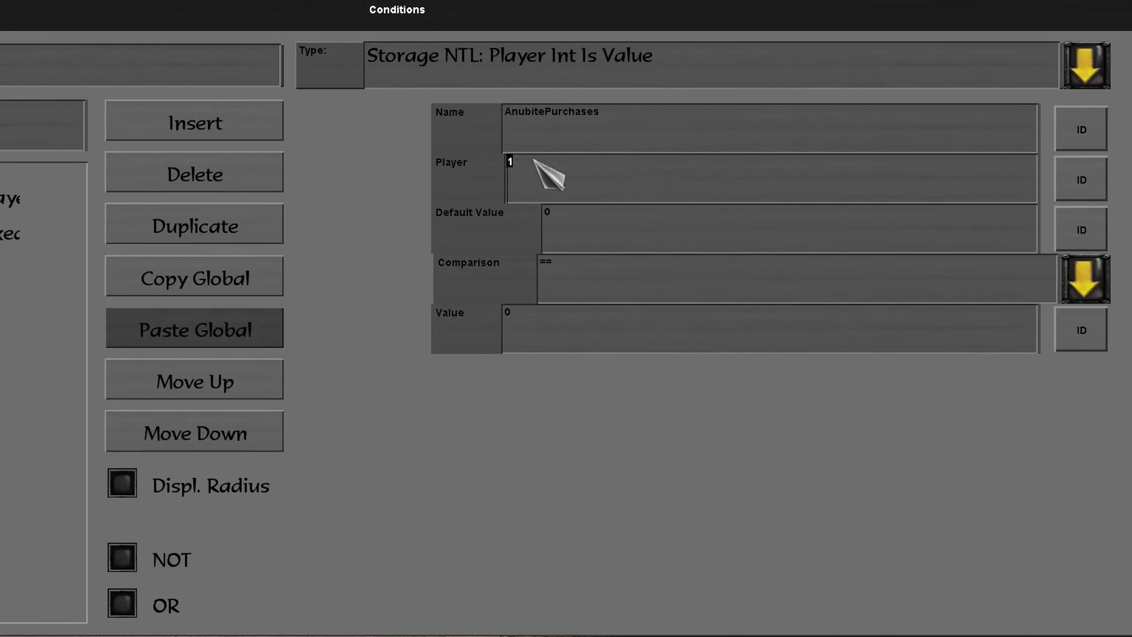
pyautogui.write('0')
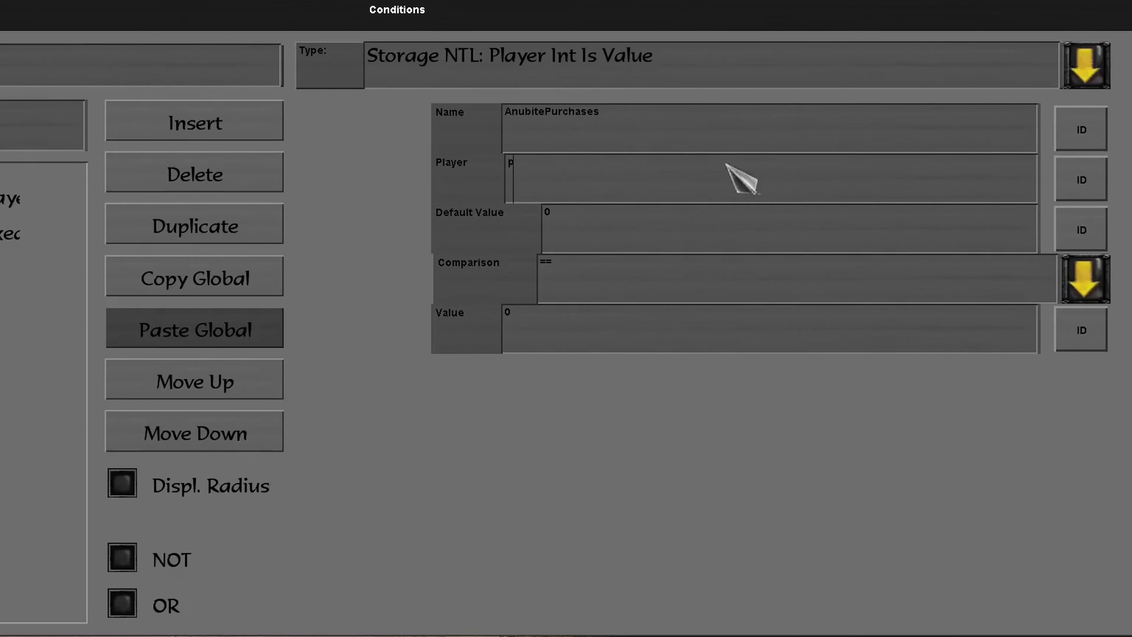
pyautogui.click(620, 277)
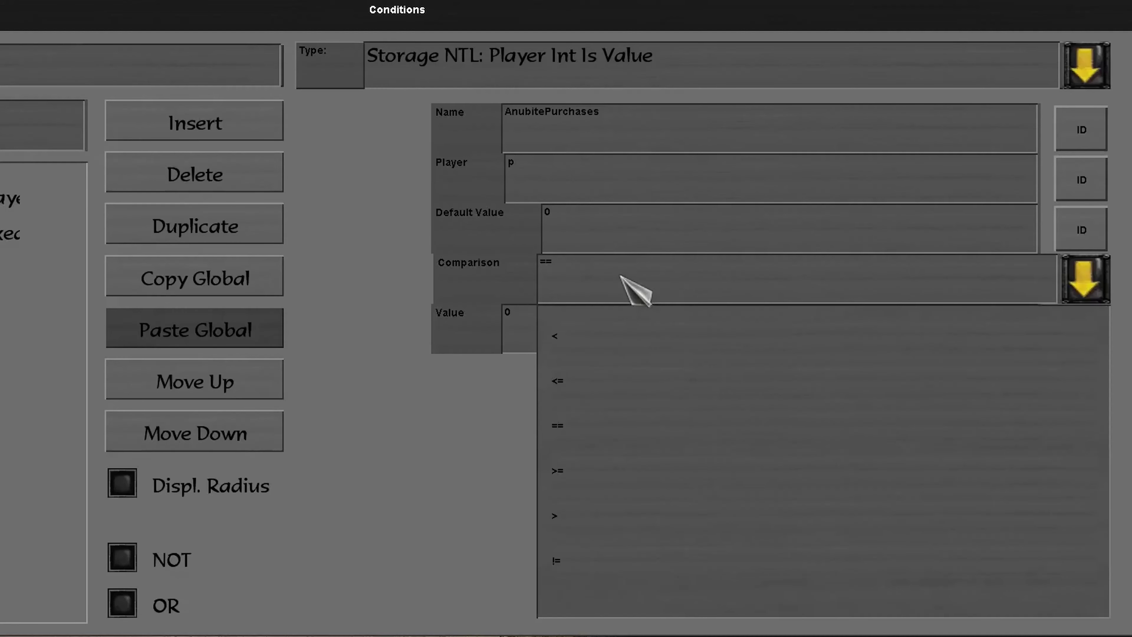
pyautogui.click(573, 329)
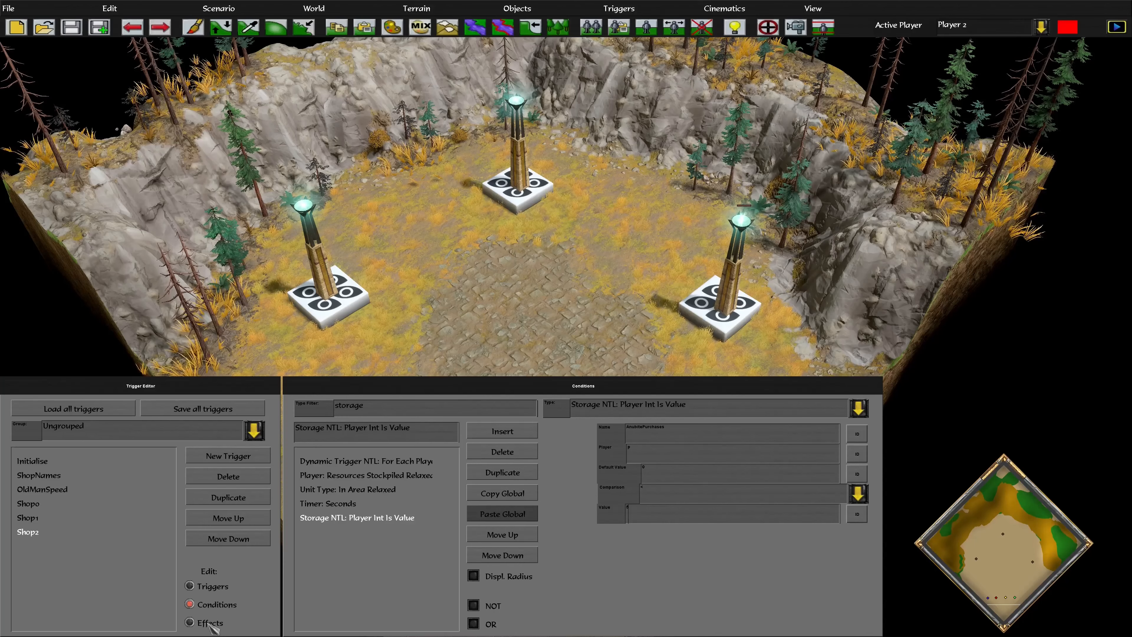
# Step: Open Shop2's effects and edit the amount of gold deducted by the first Player: Grant Resources Relaxed effect
pyautogui.click(189, 623)
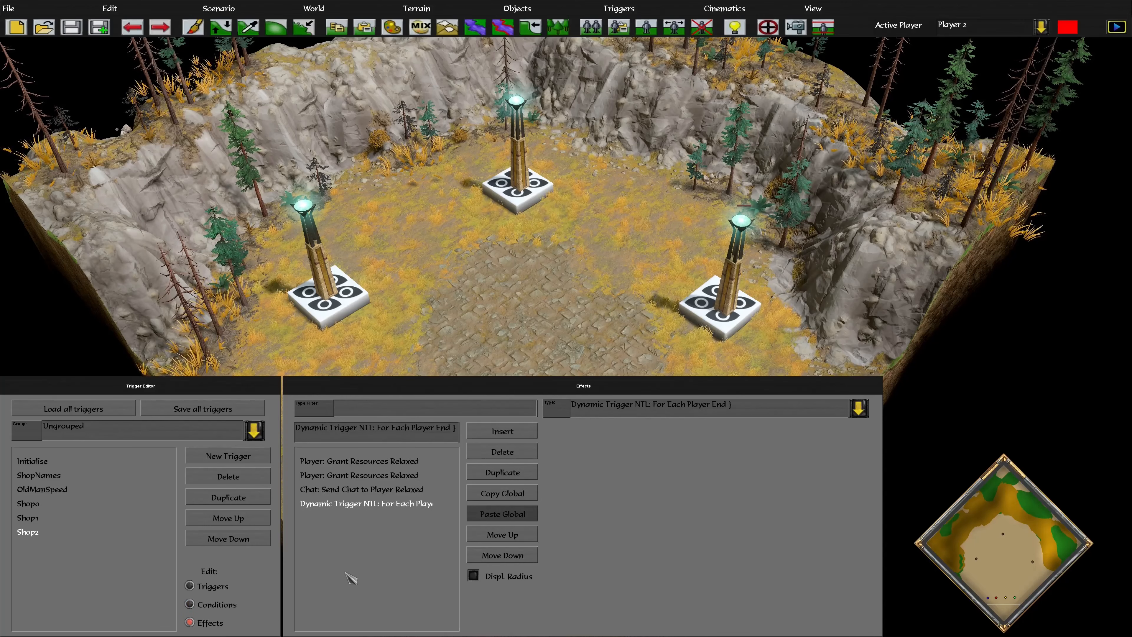
pyautogui.click(370, 463)
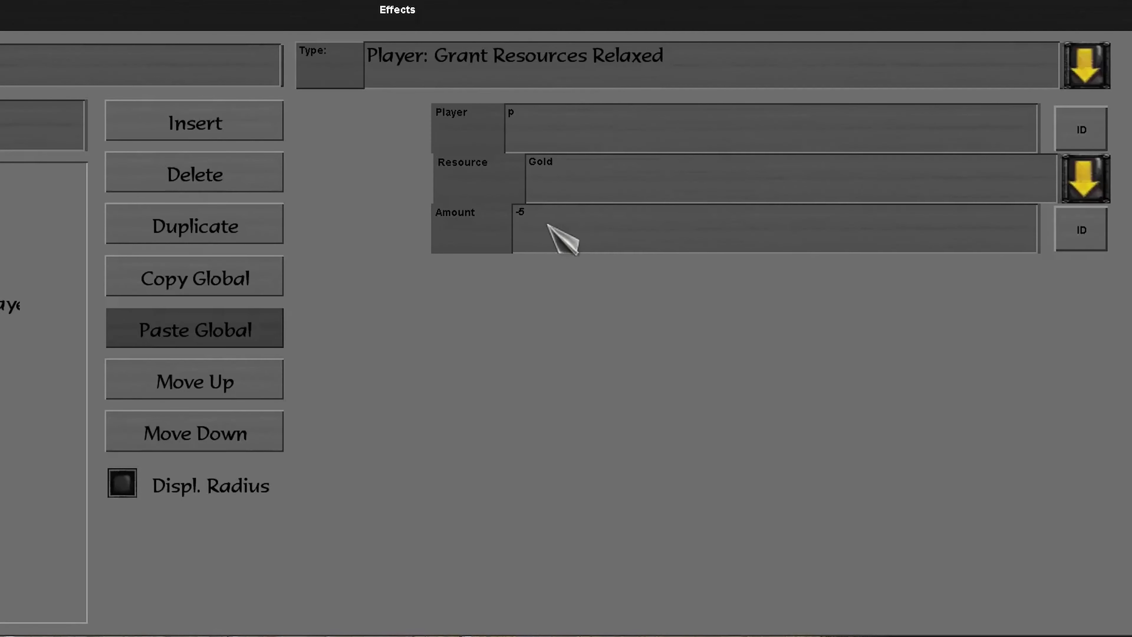
pyautogui.click(562, 225)
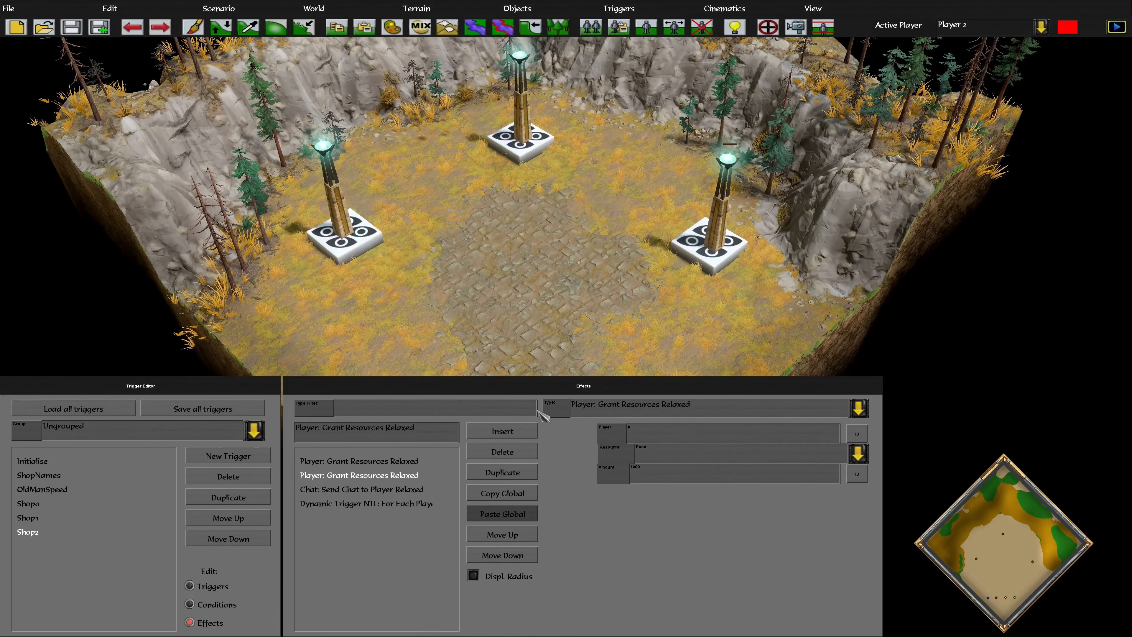
# Step: Try filtering the effect types by "unit create" for Shop2's food-granting effect
pyautogui.click(505, 412)
pyautogui.write('uni')
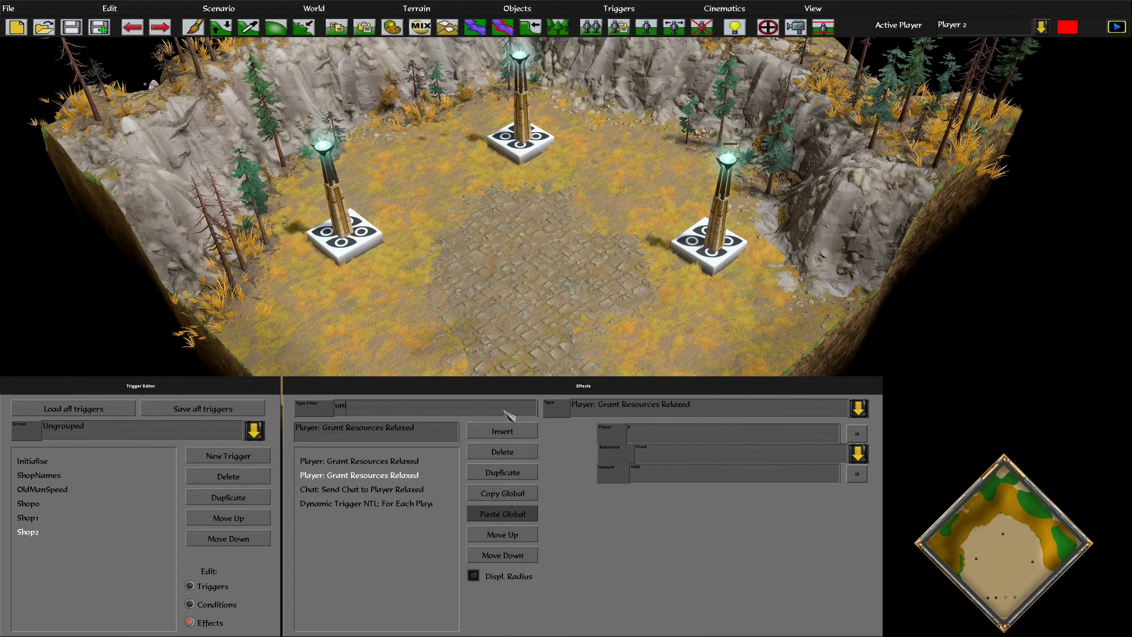
pyautogui.write('t create')
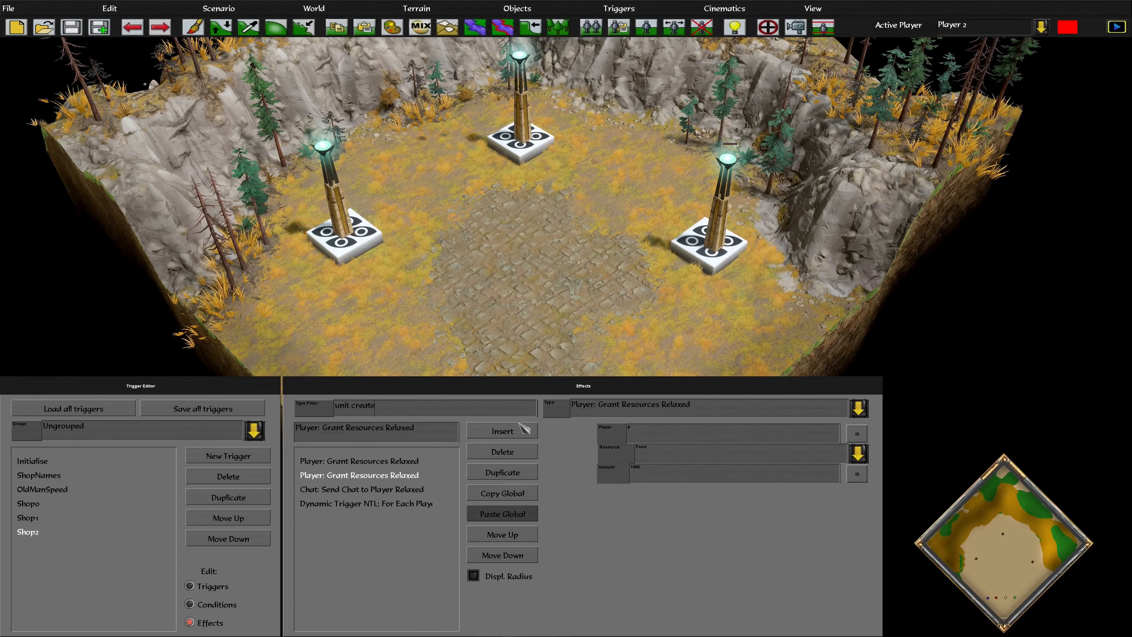
pyautogui.click(588, 406)
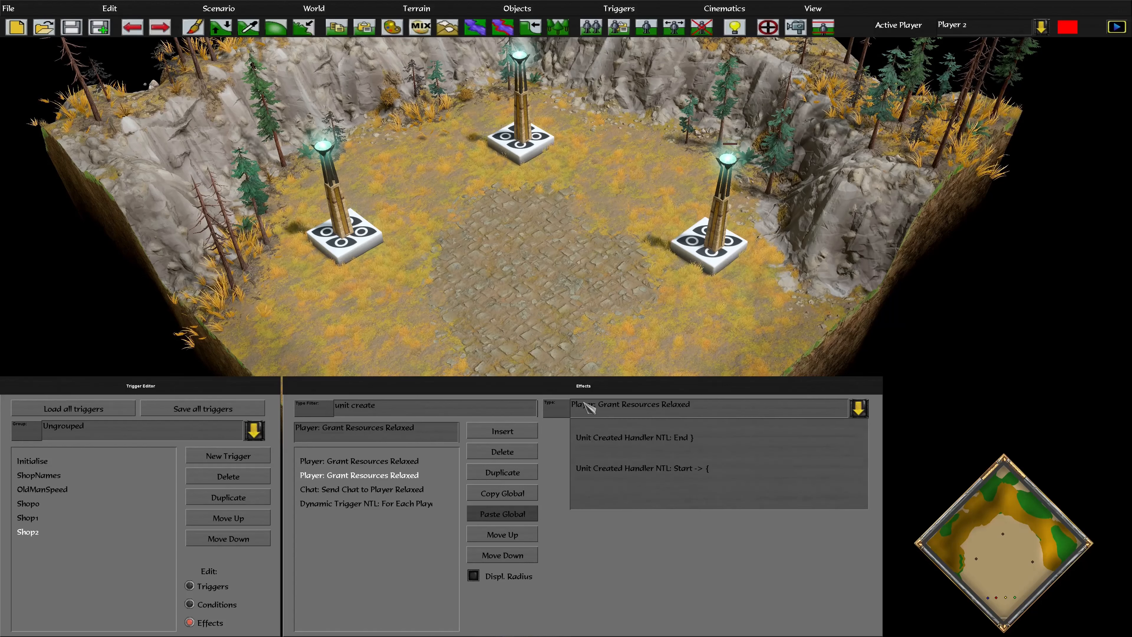
# Step: Filter the effect types by "create" and change the food-granting effect to Unit: Create
pyautogui.click(463, 415)
pyautogui.press('BackSpace')
pyautogui.press('BackSpace')
pyautogui.press('BackSpace')
pyautogui.press('BackSpace')
pyautogui.press('BackSpace')
pyautogui.press('BackSpace')
pyautogui.press('BackSpace')
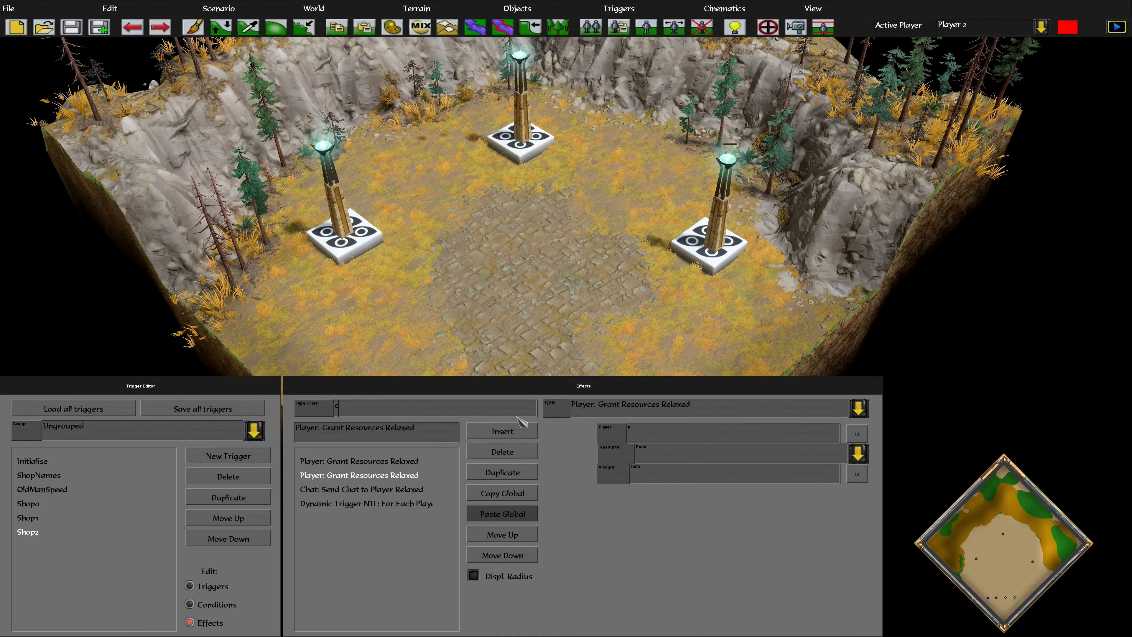
pyautogui.click(627, 404)
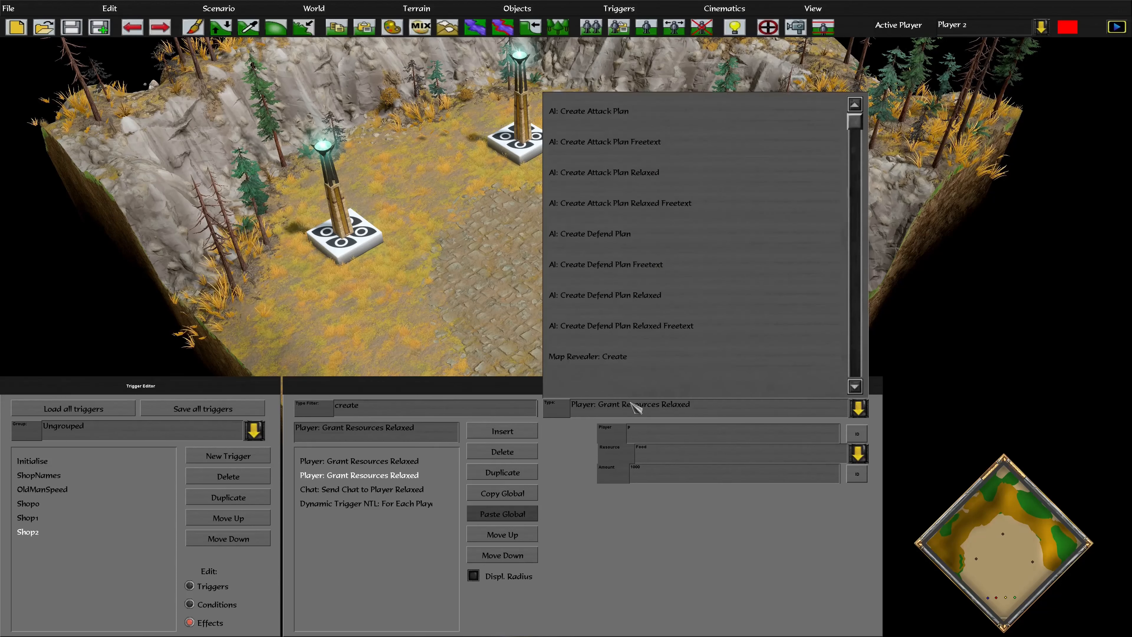
pyautogui.scroll(-3, 686, 286)
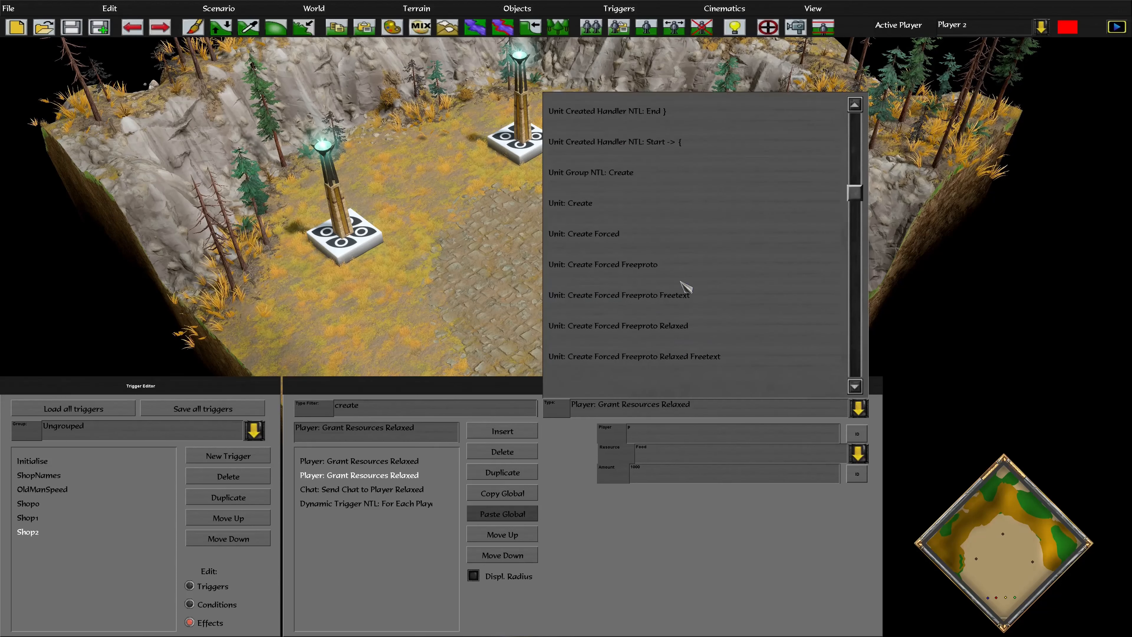
pyautogui.click(677, 213)
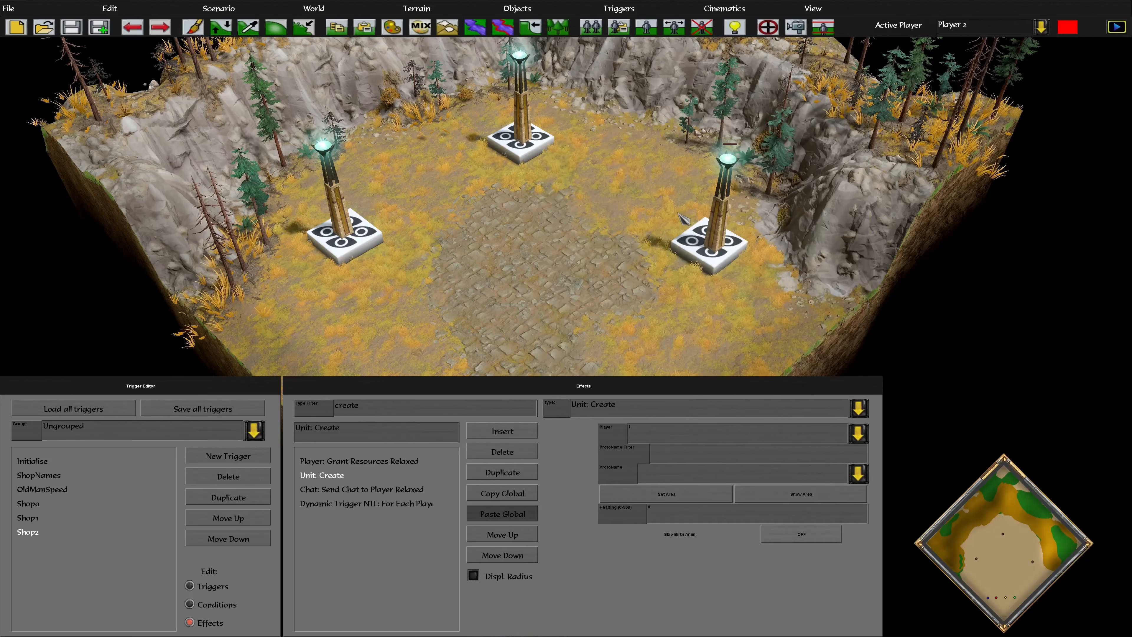
# Step: Change the effect's type from Unit: Create to Unit: Create Relaxed
pyautogui.click(617, 409)
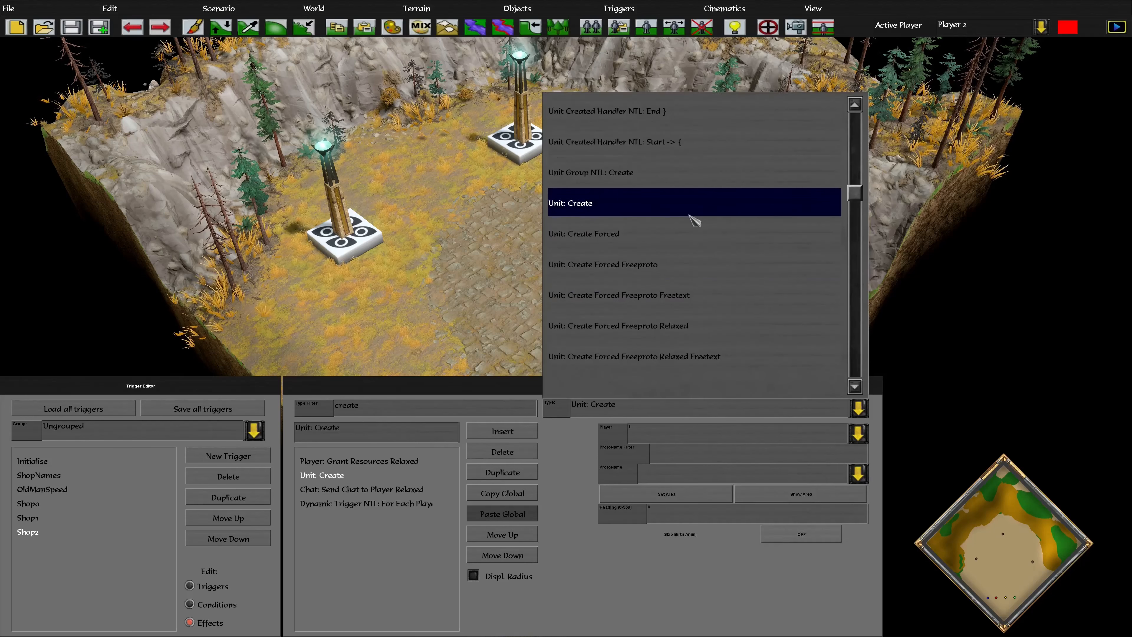
pyautogui.scroll(-3, 694, 219)
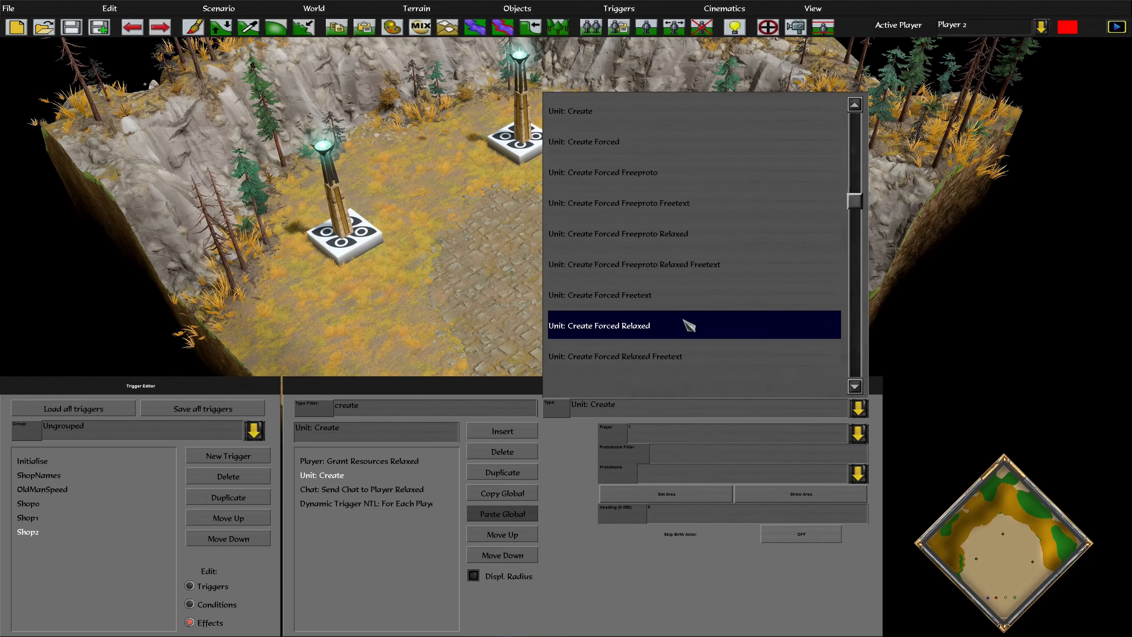
pyautogui.scroll(-3, 689, 308)
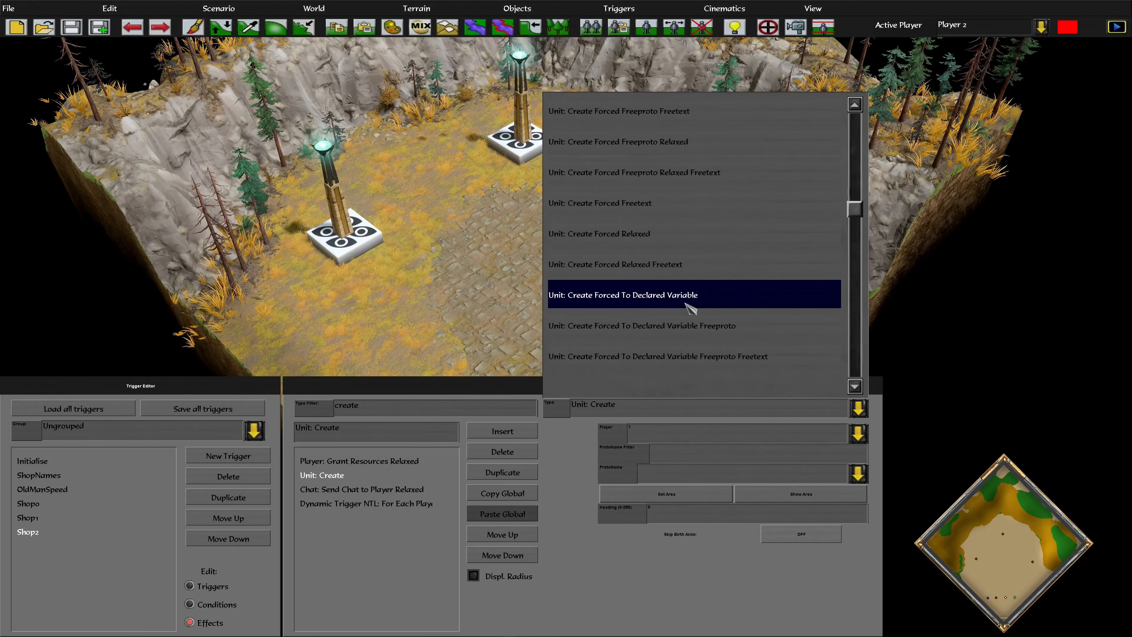
pyautogui.scroll(2, 688, 293)
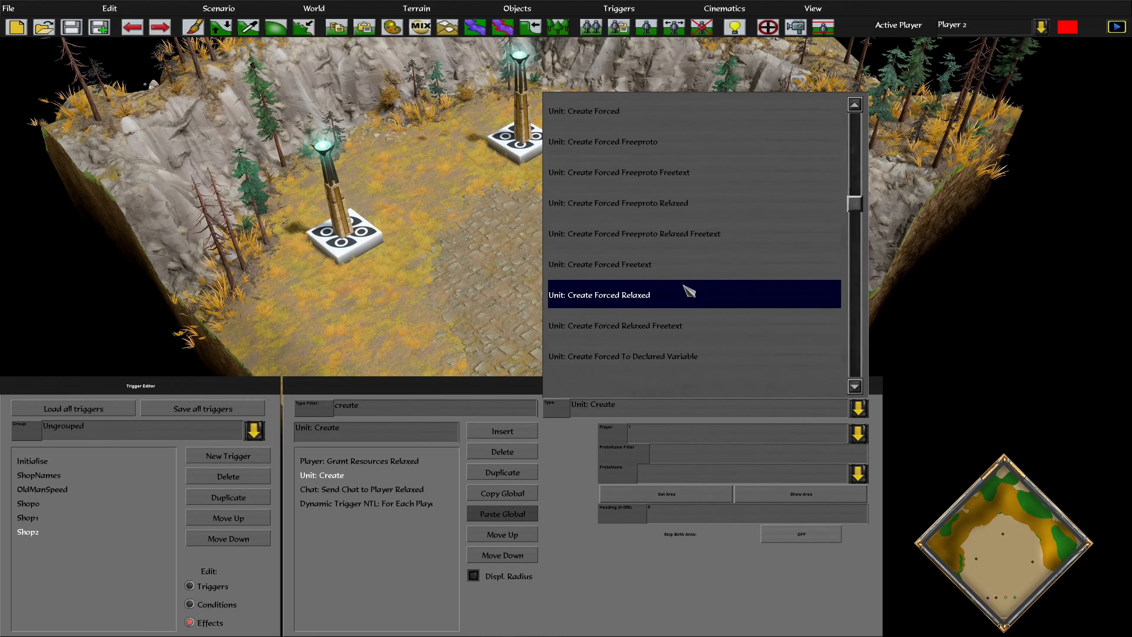
pyautogui.scroll(-10, 689, 293)
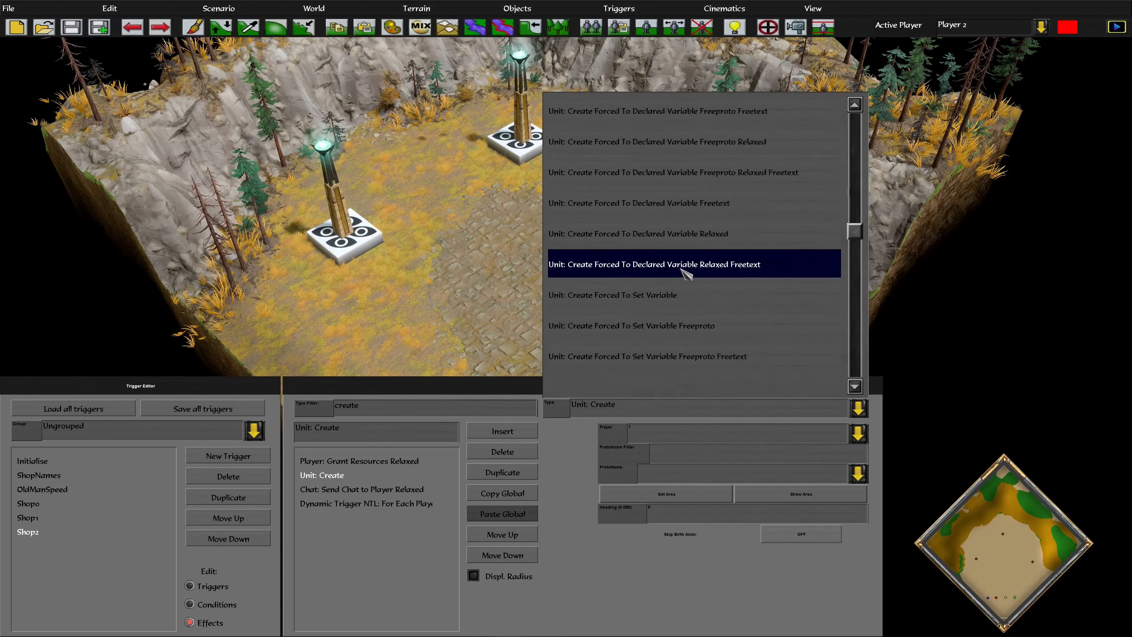
pyautogui.scroll(-15, 682, 269)
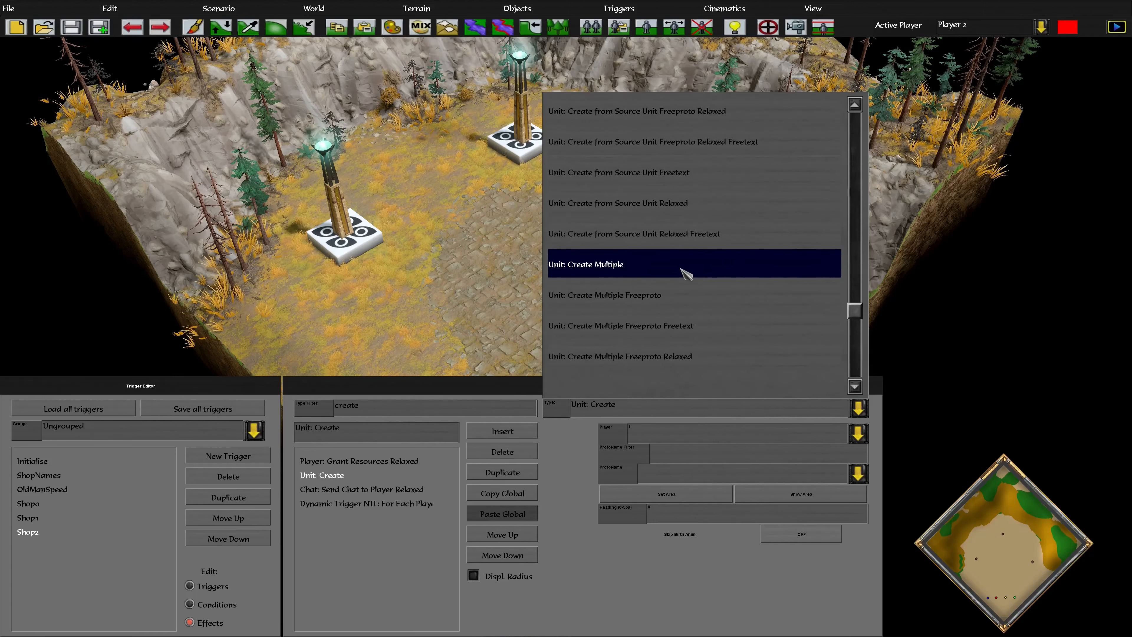
pyautogui.scroll(-12, 687, 273)
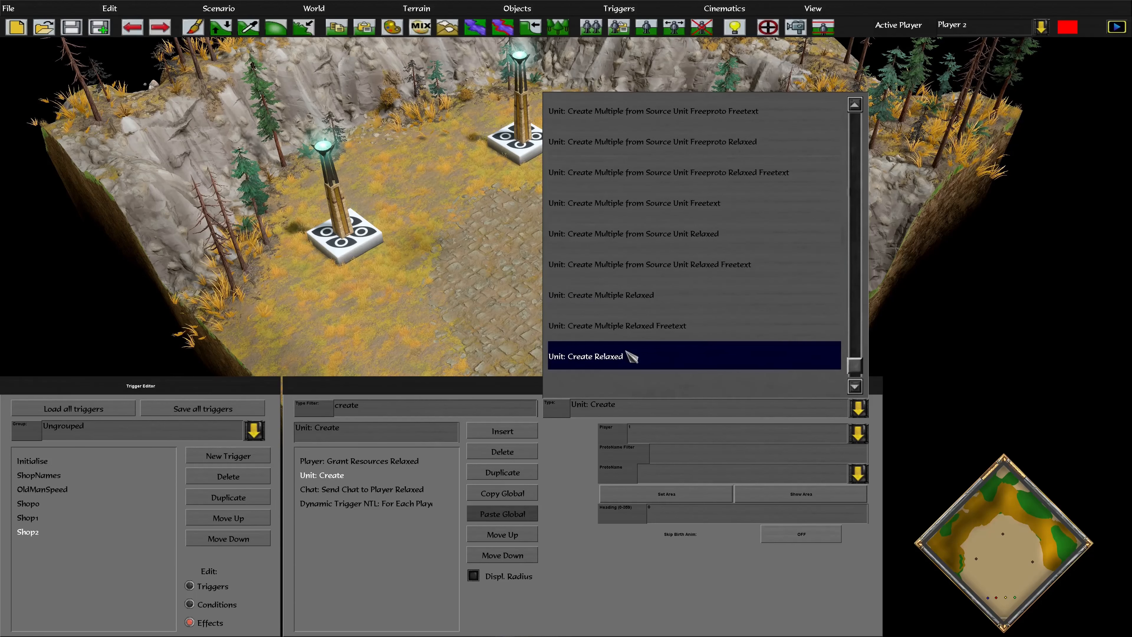
pyautogui.click(628, 352)
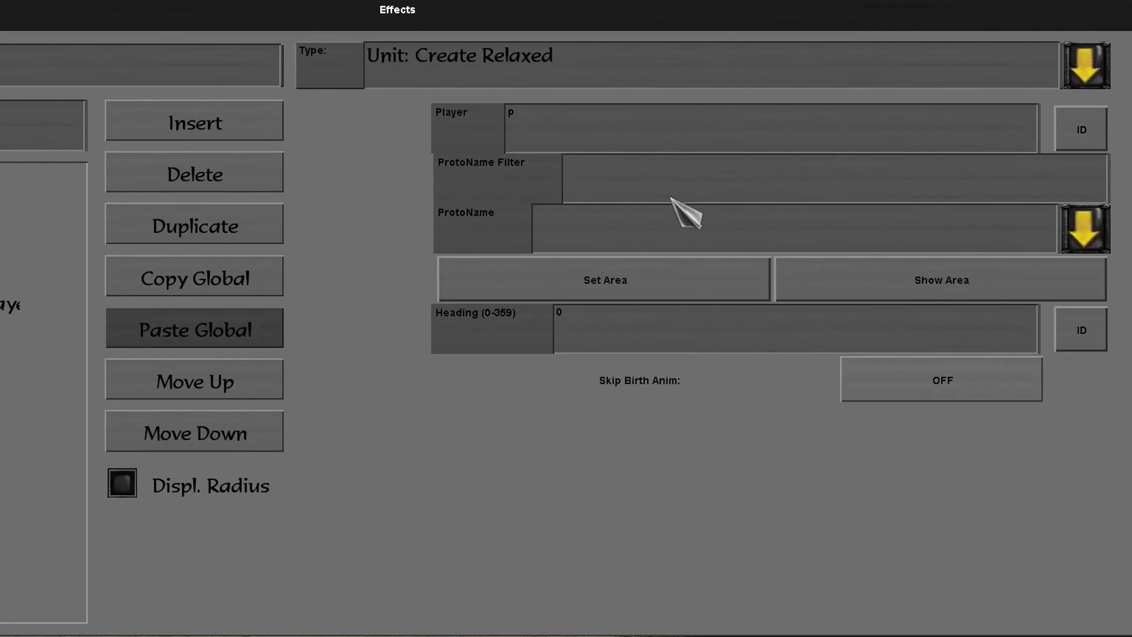
# Step: Filter the unit prototypes by "anubite" and set the Unit: Create Relaxed effect to create an Anubite for player p
pyautogui.click(661, 192)
pyautogui.write('anubit')
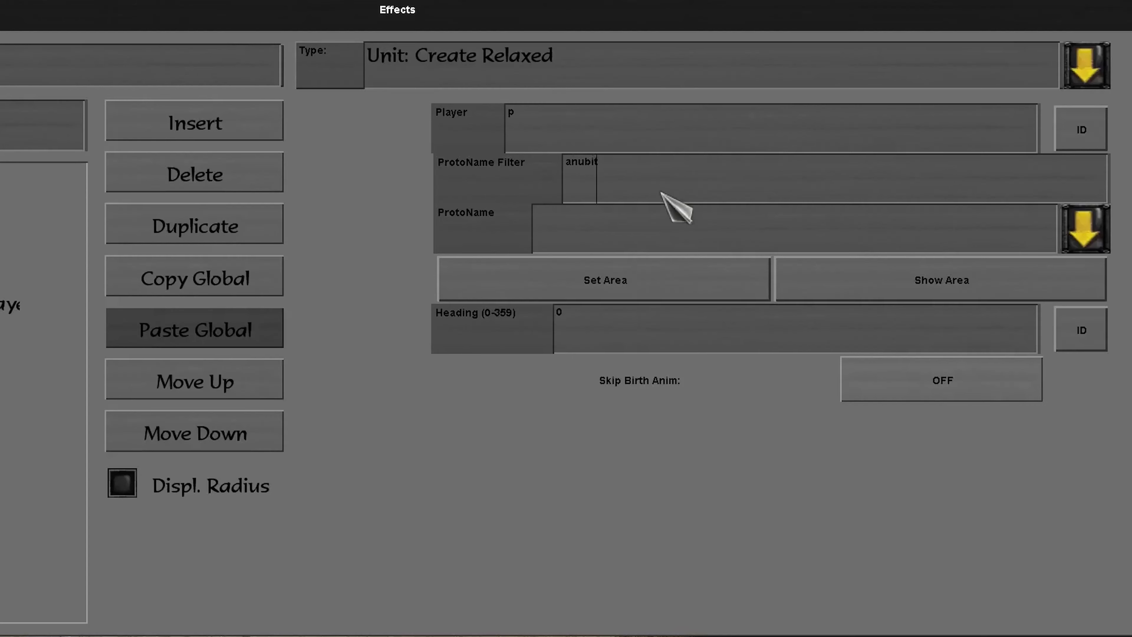
pyautogui.write('e')
pyautogui.click(626, 230)
pyautogui.click(614, 286)
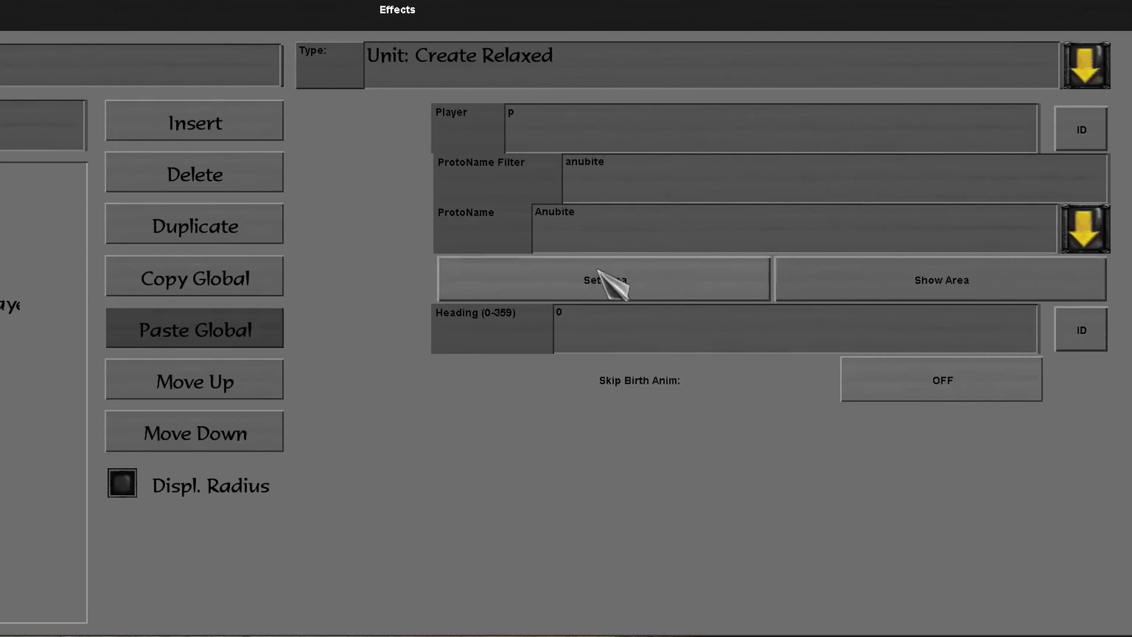
# Step: Set the Anubite's creation area on the paved ground between the three obelisks and show that area
pyautogui.click(615, 282)
pyautogui.click(530, 238)
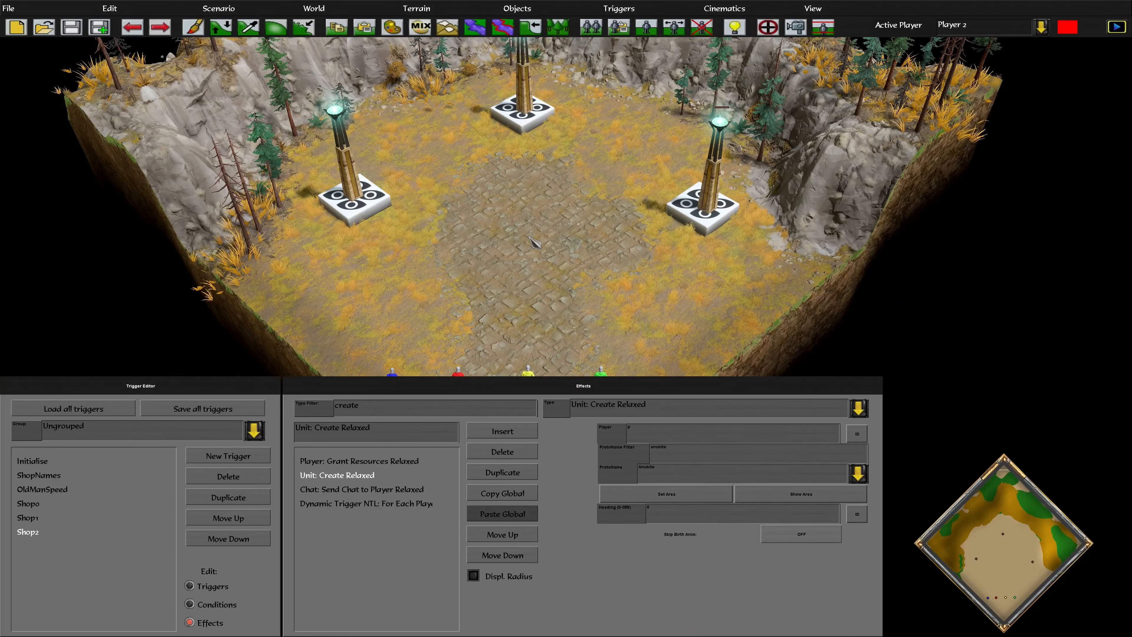
pyautogui.click(788, 498)
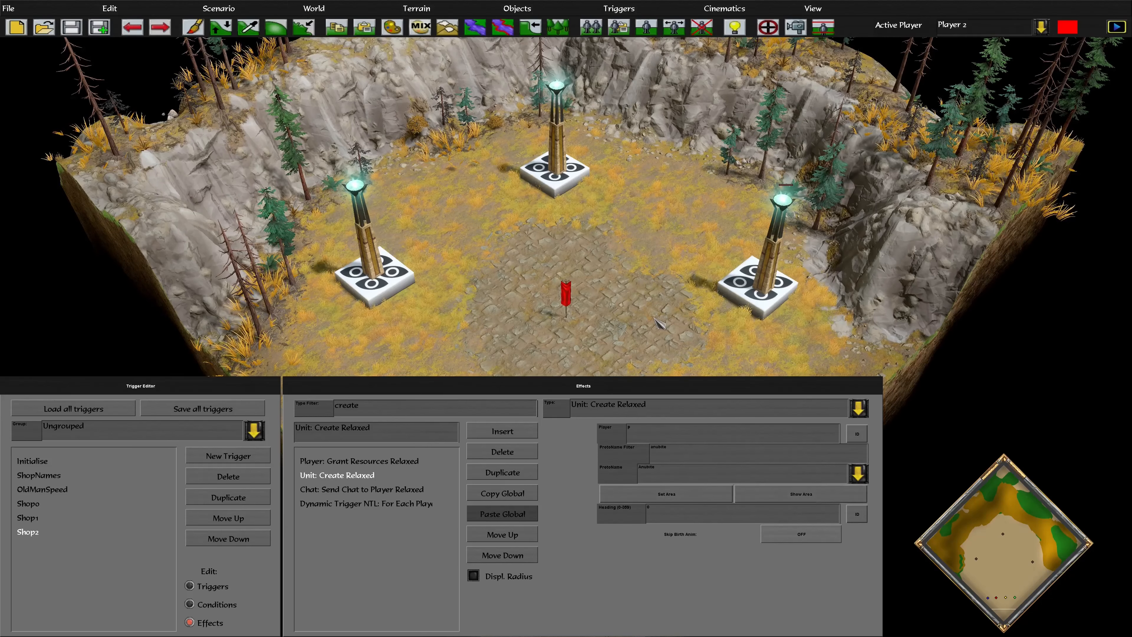
# Step: Change the message of Shop2's Send Chat to Player Relaxed effect from food to "Anubite bought!"
pyautogui.click(369, 490)
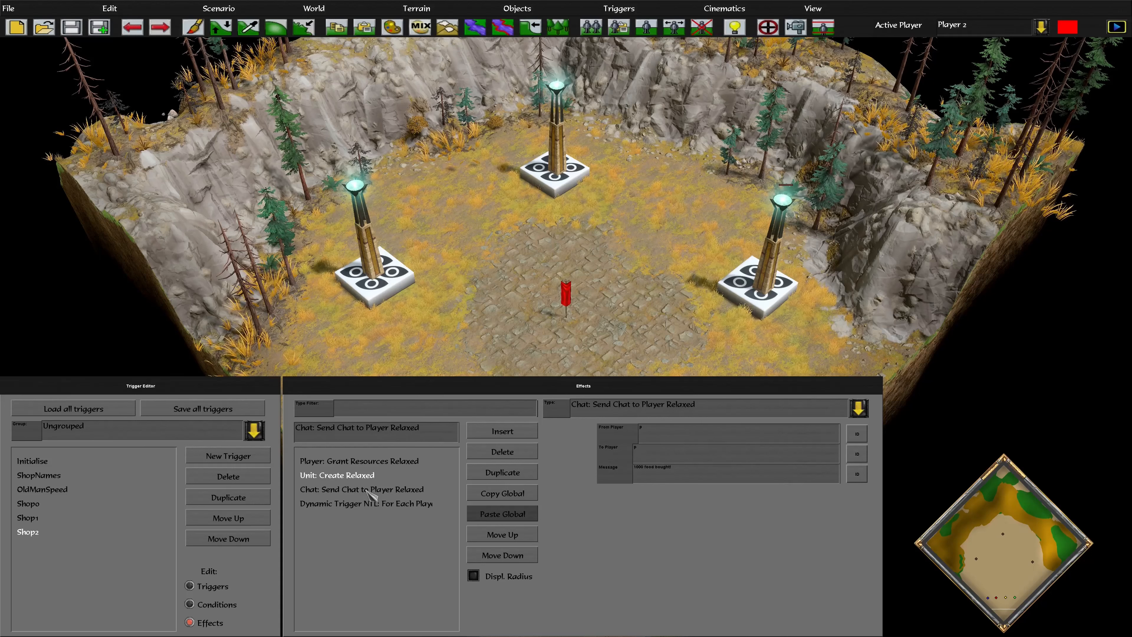
pyautogui.click(370, 490)
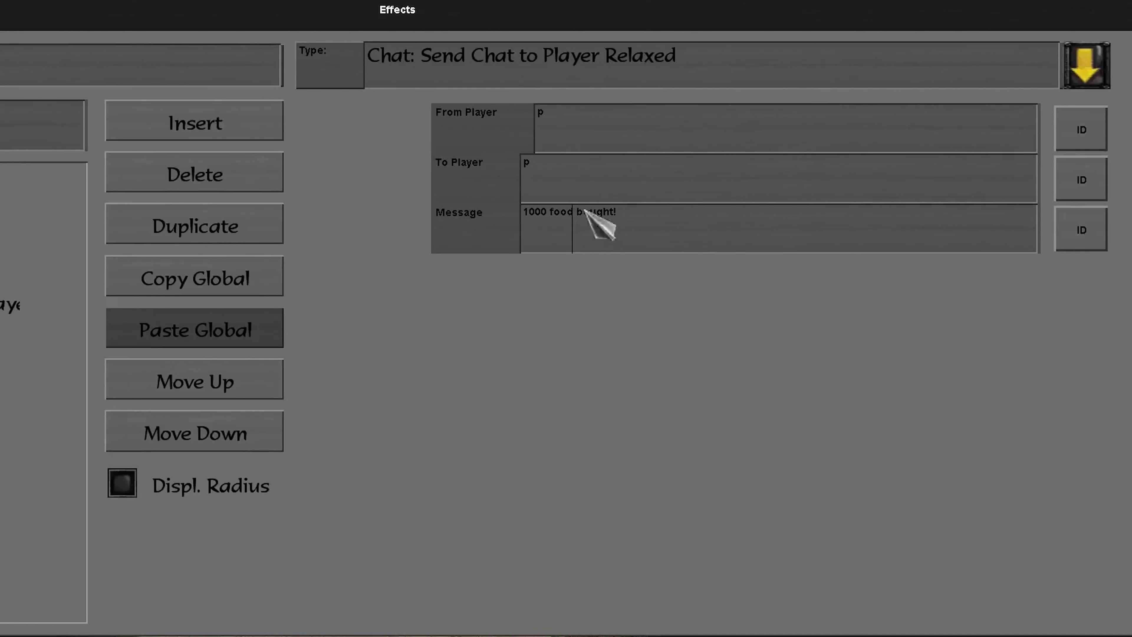
pyautogui.press('BackSpace')
pyautogui.press('BackSpace')
pyautogui.press('BackSpace')
pyautogui.press('BackSpace')
pyautogui.press('BackSpace')
pyautogui.press('BackSpace')
pyautogui.press('BackSpace')
pyautogui.press('BackSpace')
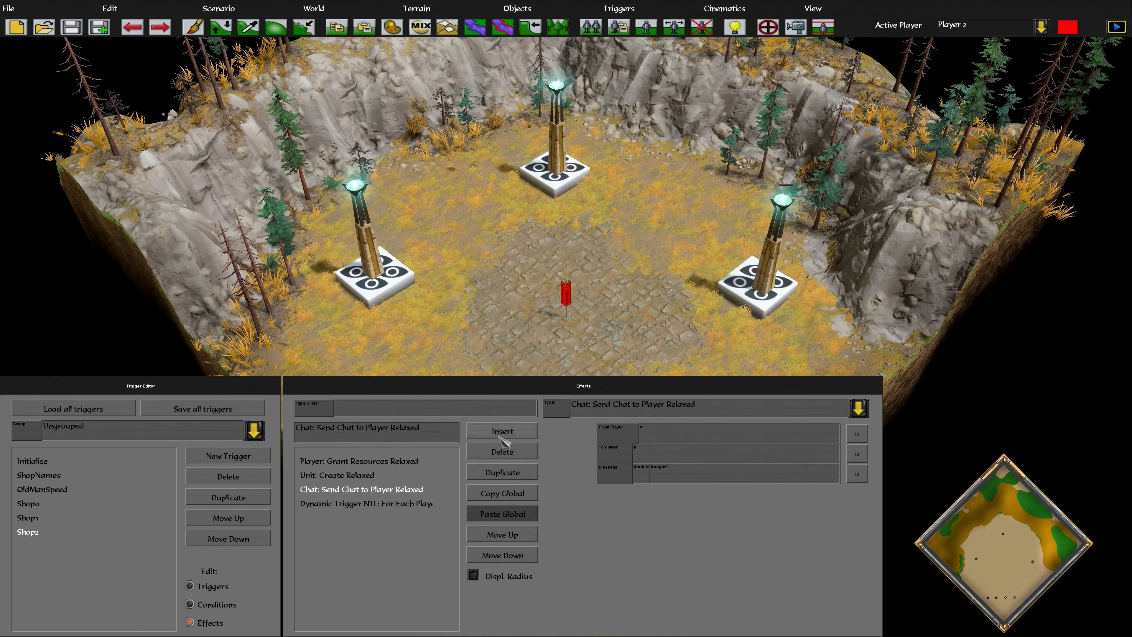
# Step: Insert a new effect in Shop2, filter its types by "storage" and look through the Storage NTL effects
pyautogui.click(187, 133)
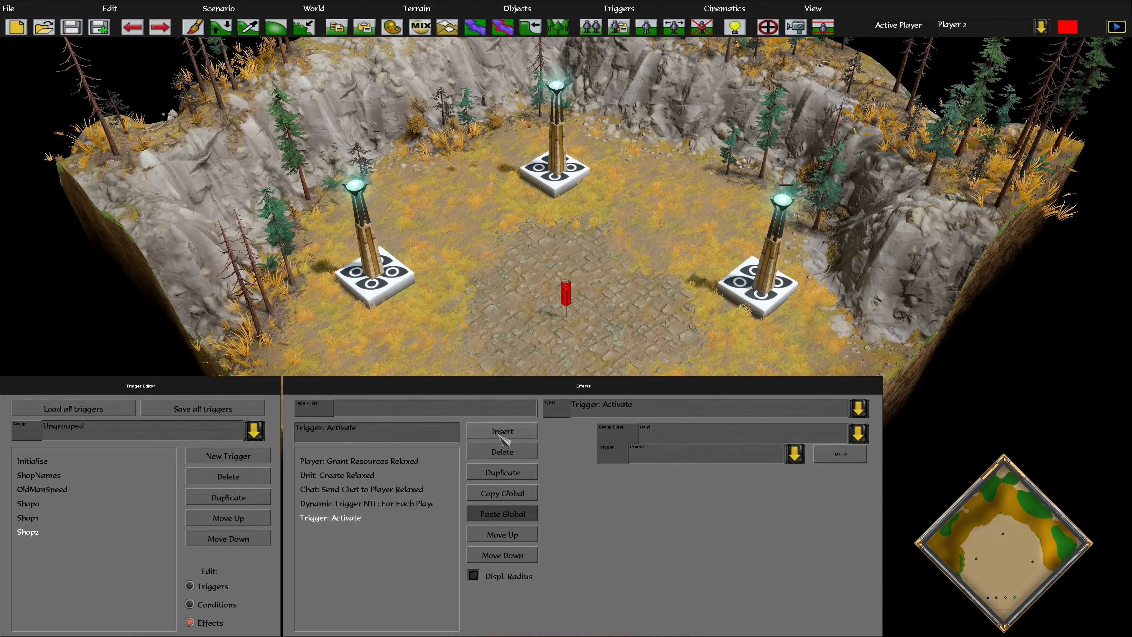
pyautogui.click(483, 408)
pyautogui.write('sto')
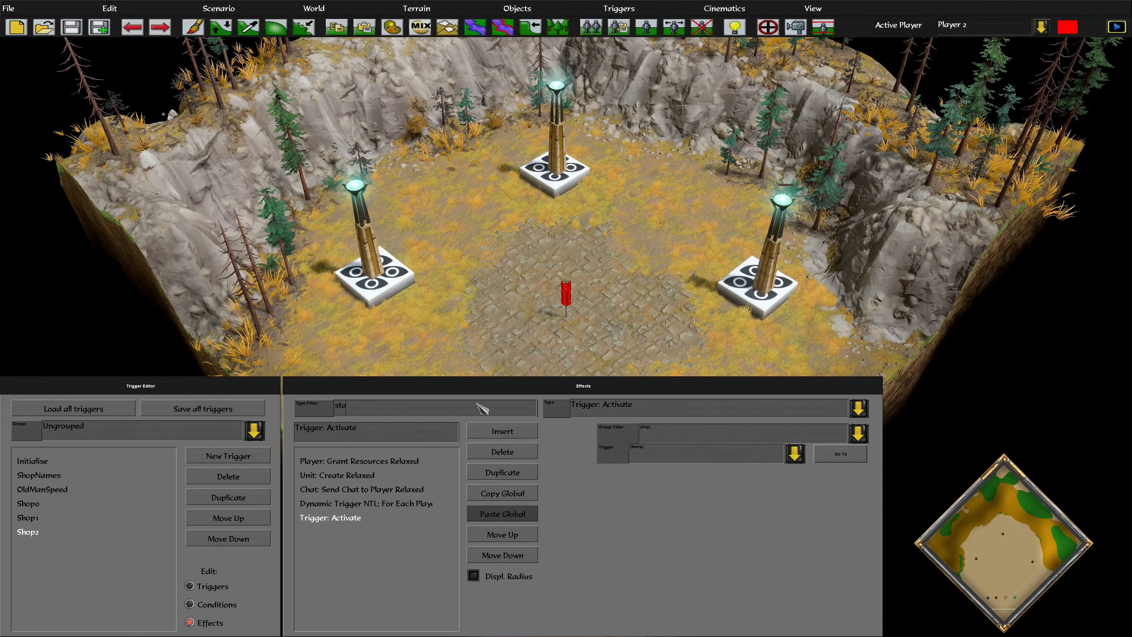
pyautogui.write('rage')
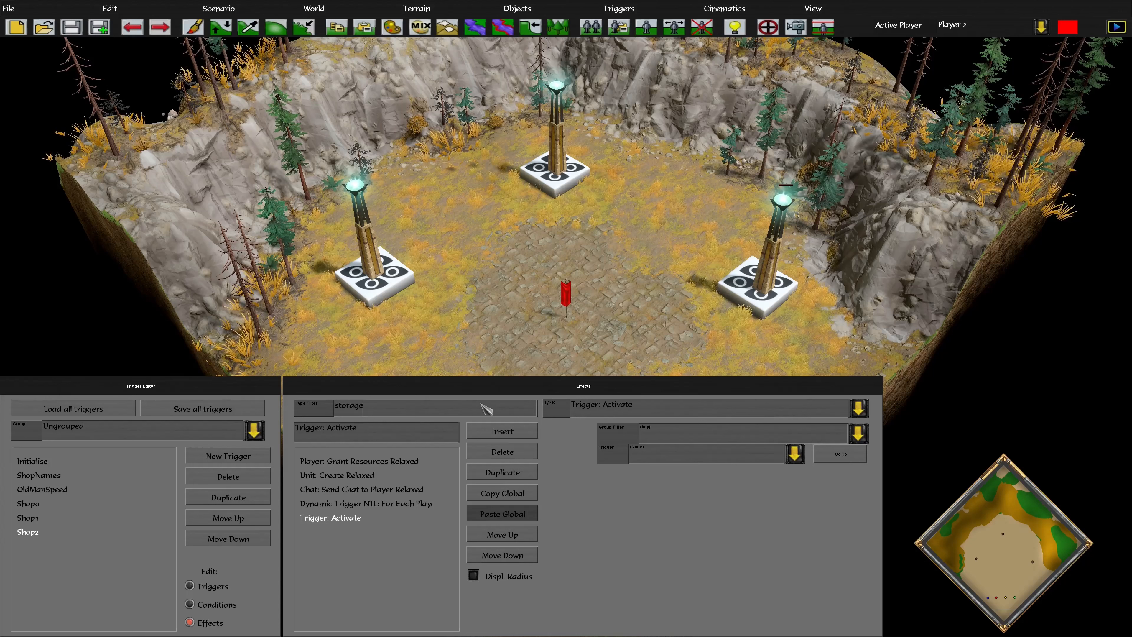
pyautogui.click(682, 410)
pyautogui.scroll(-10, 687, 304)
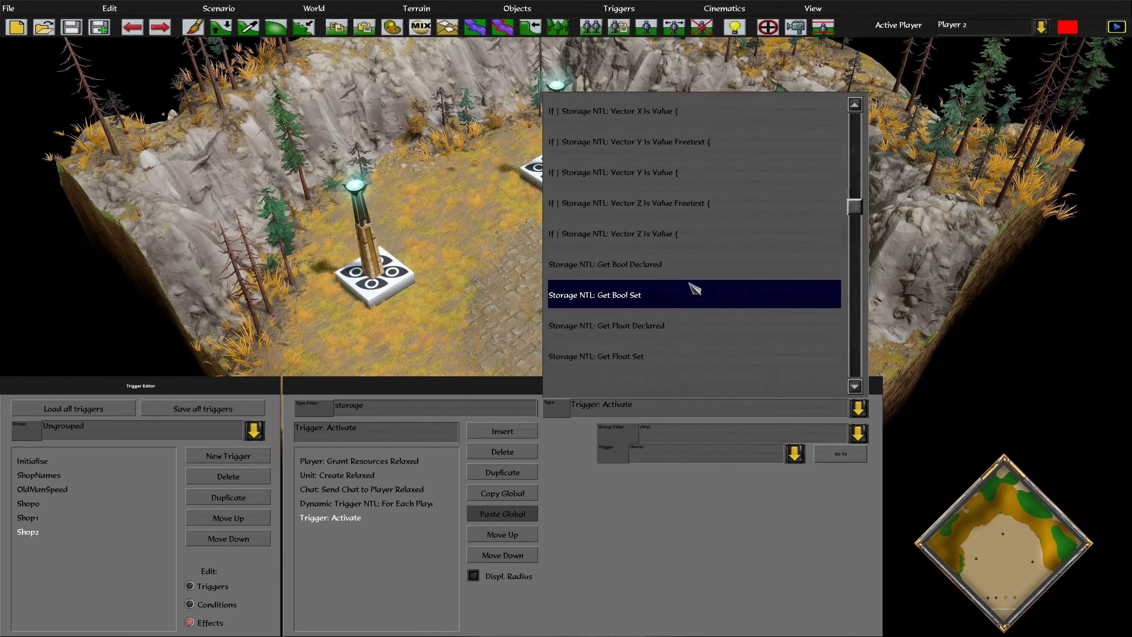